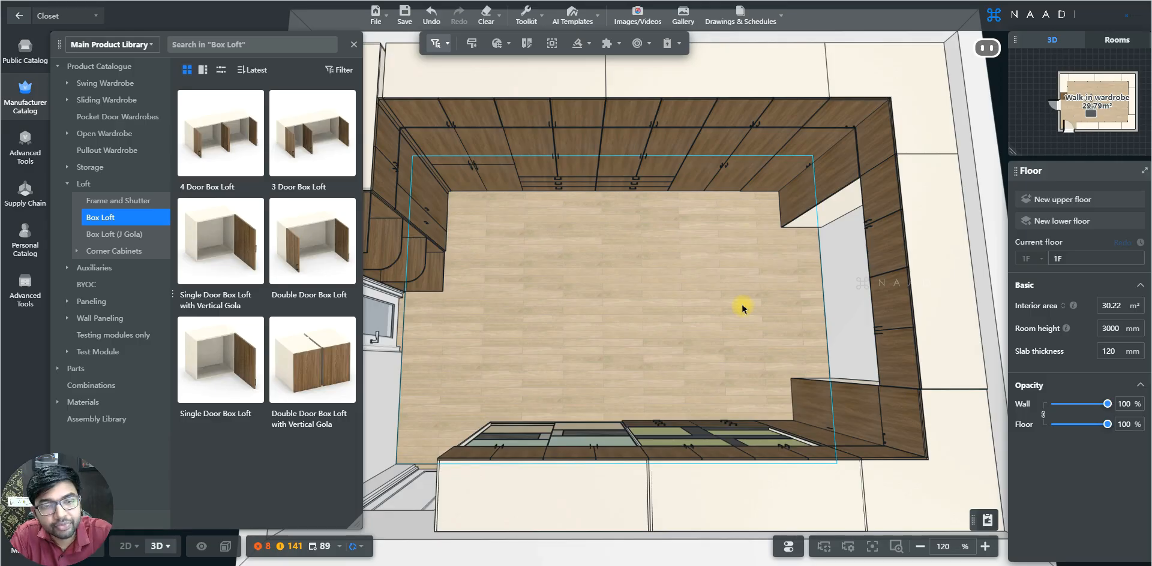
Set the door opening to Open for the 1120 mm wide double door wardrobe beside the drawer units.
{"action": "scroll", "coordinate": [655, 308], "scroll_direction": "up", "scroll_amount": 4}
{"action": "left_click_drag", "start_coordinate": [653, 330], "coordinate": [676, 380]}
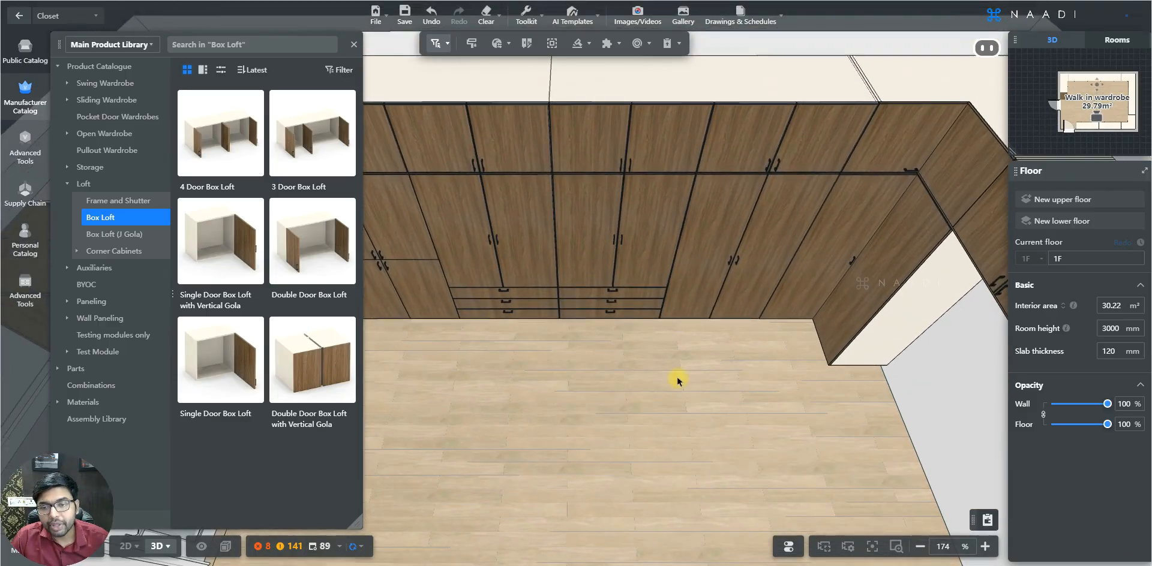
{"action": "left_click", "coordinate": [727, 253]}
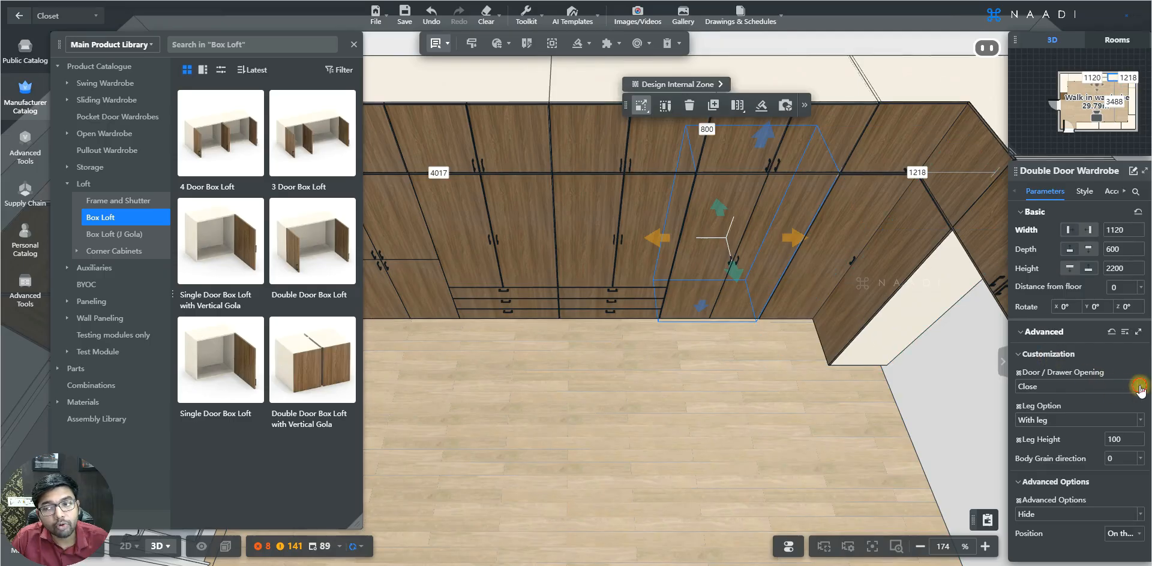
{"action": "left_click", "coordinate": [1138, 386]}
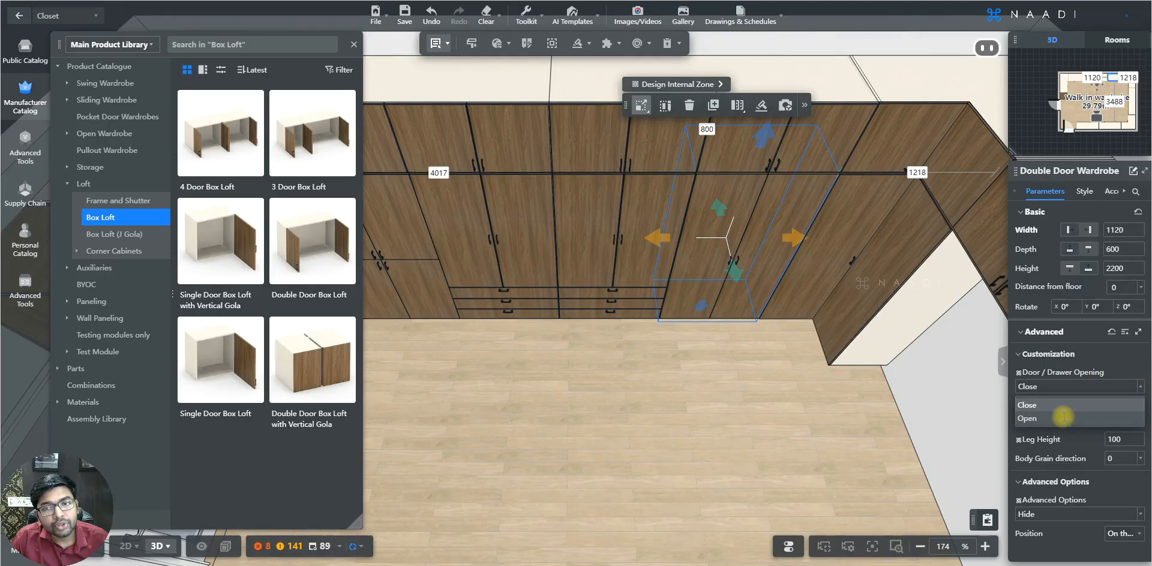
{"action": "left_click", "coordinate": [1063, 419]}
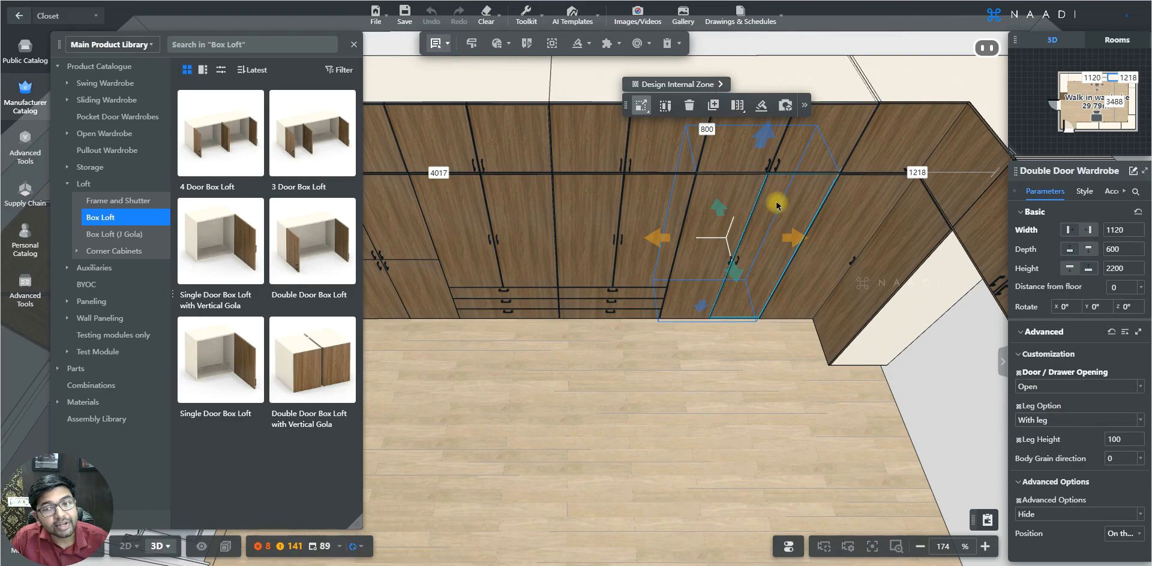
Switch to part selection and hide both open doors of the double door wardrobe.
{"action": "left_click_drag", "start_coordinate": [771, 211], "coordinate": [527, 412]}
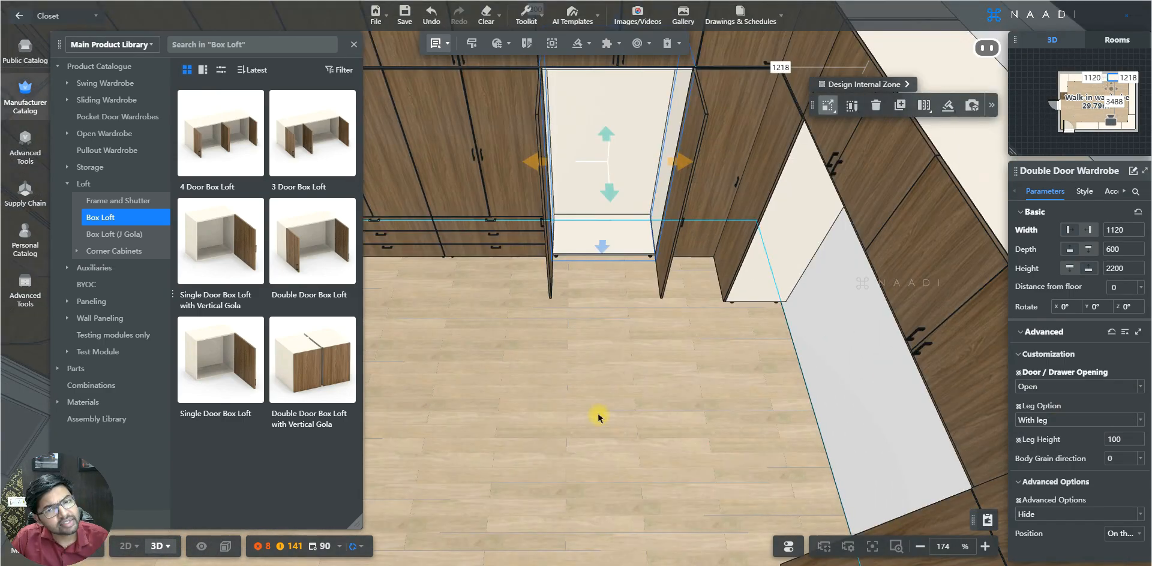
{"action": "left_click_drag", "start_coordinate": [729, 375], "coordinate": [588, 412]}
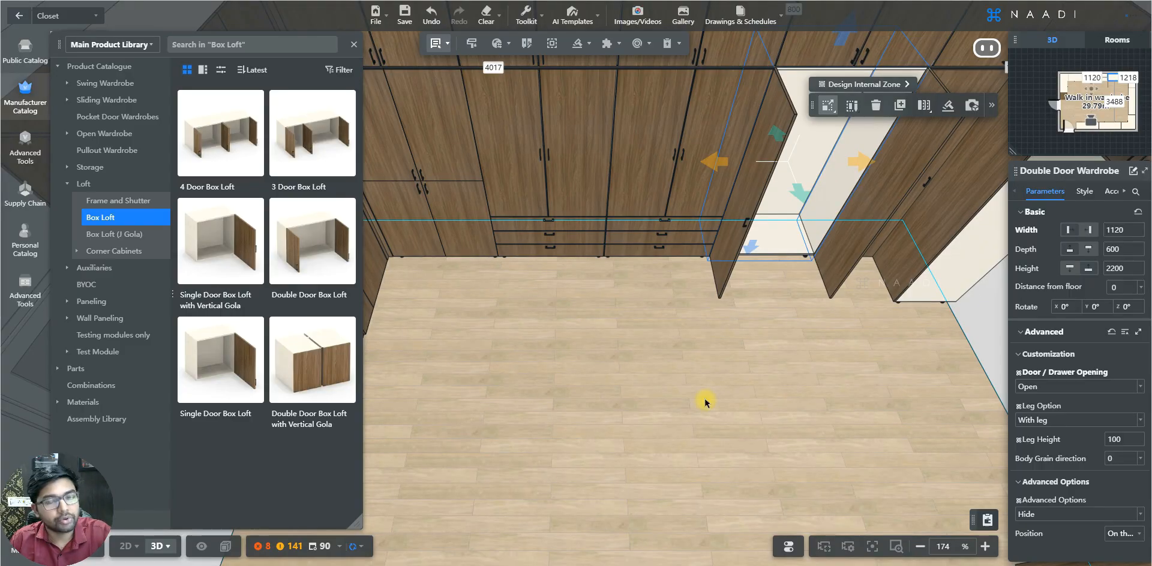
{"action": "left_click_drag", "start_coordinate": [754, 364], "coordinate": [515, 414]}
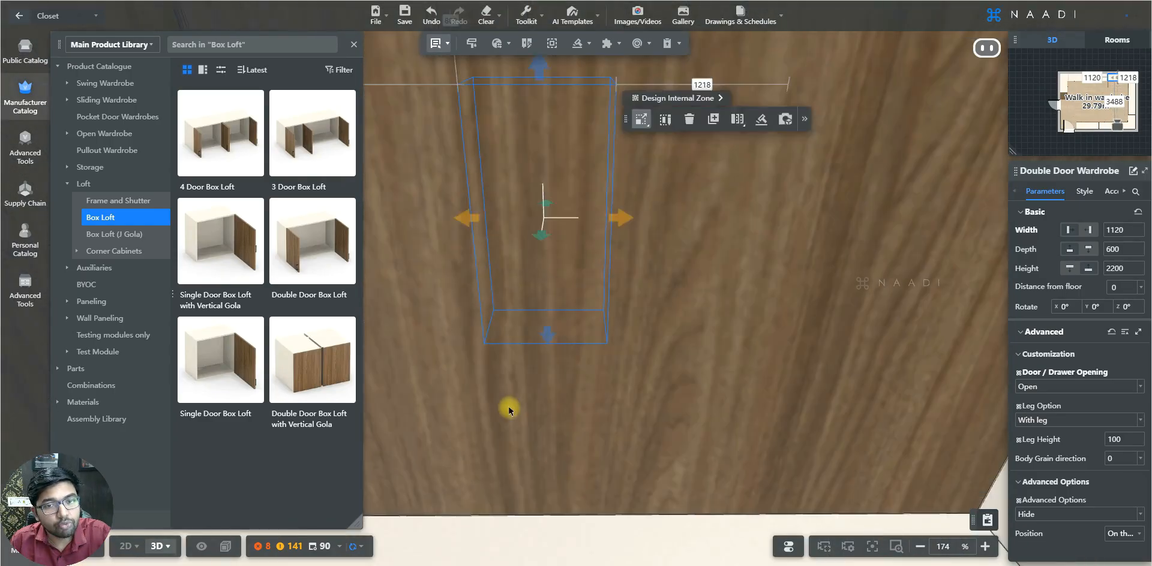
{"action": "scroll", "coordinate": [516, 420], "scroll_direction": "up", "scroll_amount": 3}
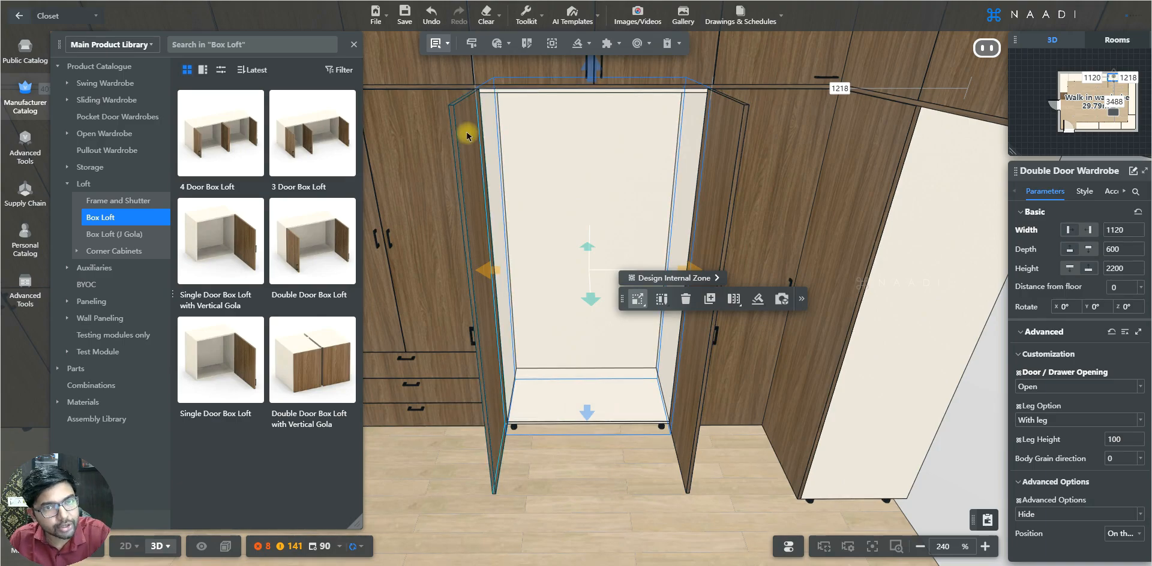
{"action": "left_click", "coordinate": [446, 43]}
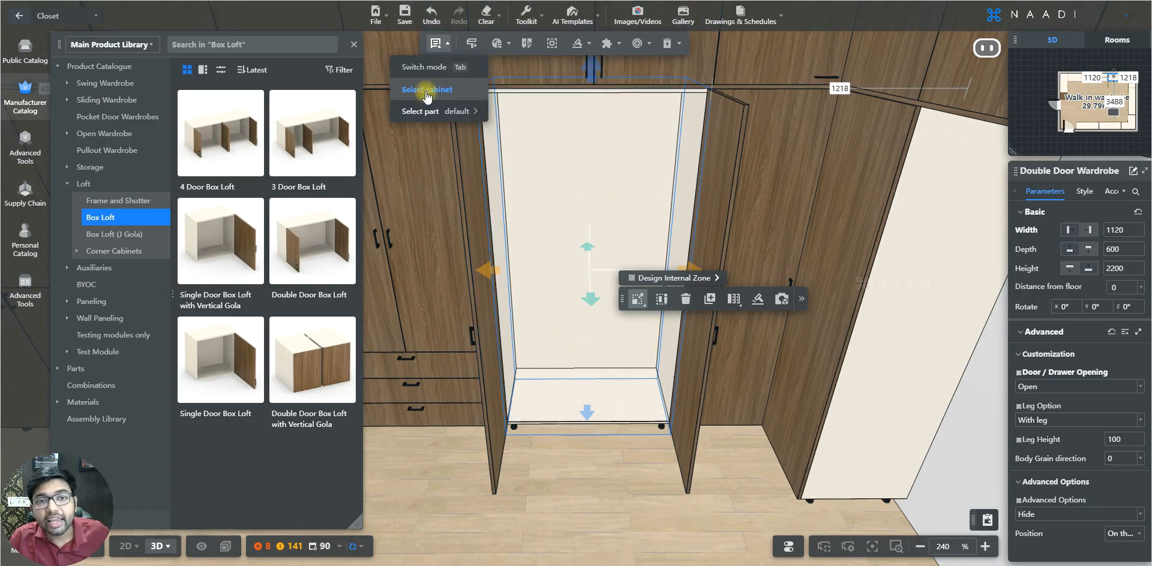
{"action": "mouse_move", "coordinate": [422, 111]}
{"action": "left_click", "coordinate": [519, 122]}
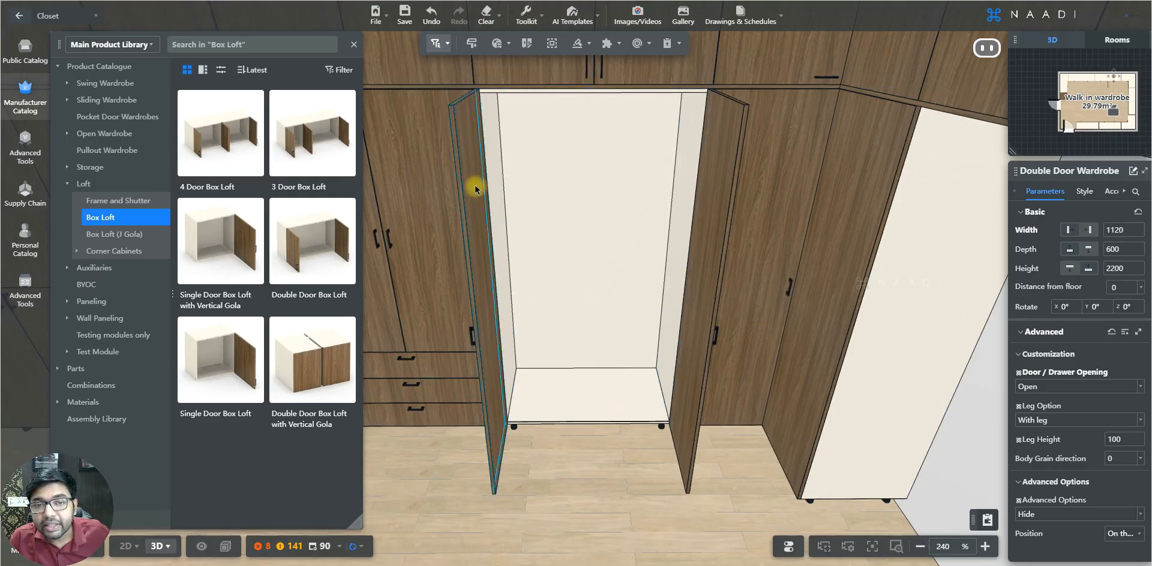
{"action": "left_click", "coordinate": [478, 185]}
{"action": "left_click", "coordinate": [727, 190], "text": "ctrl"}
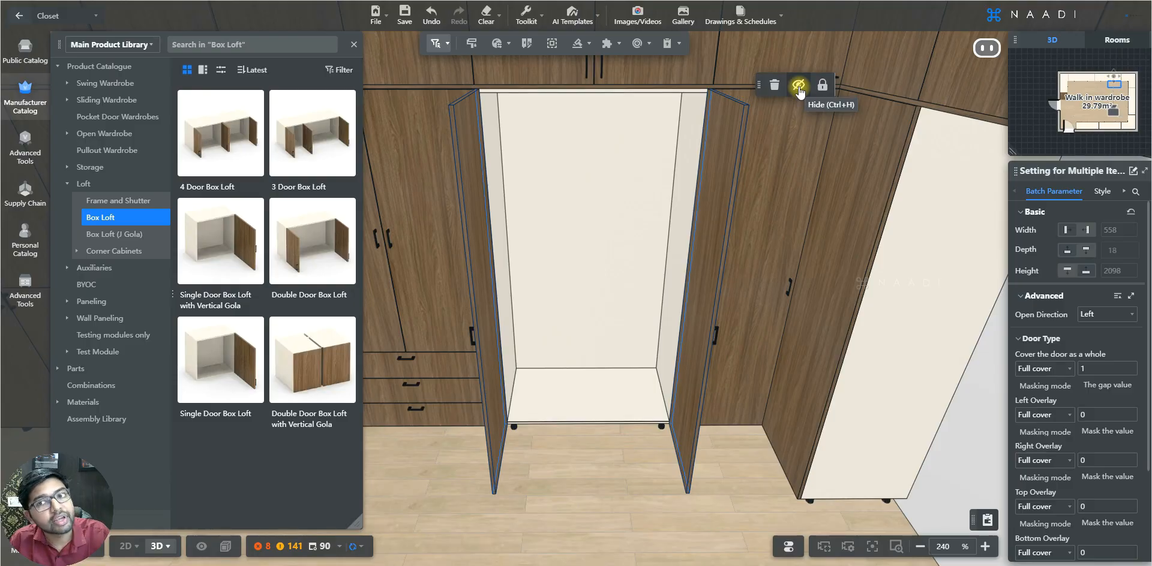
{"action": "left_click", "coordinate": [798, 89]}
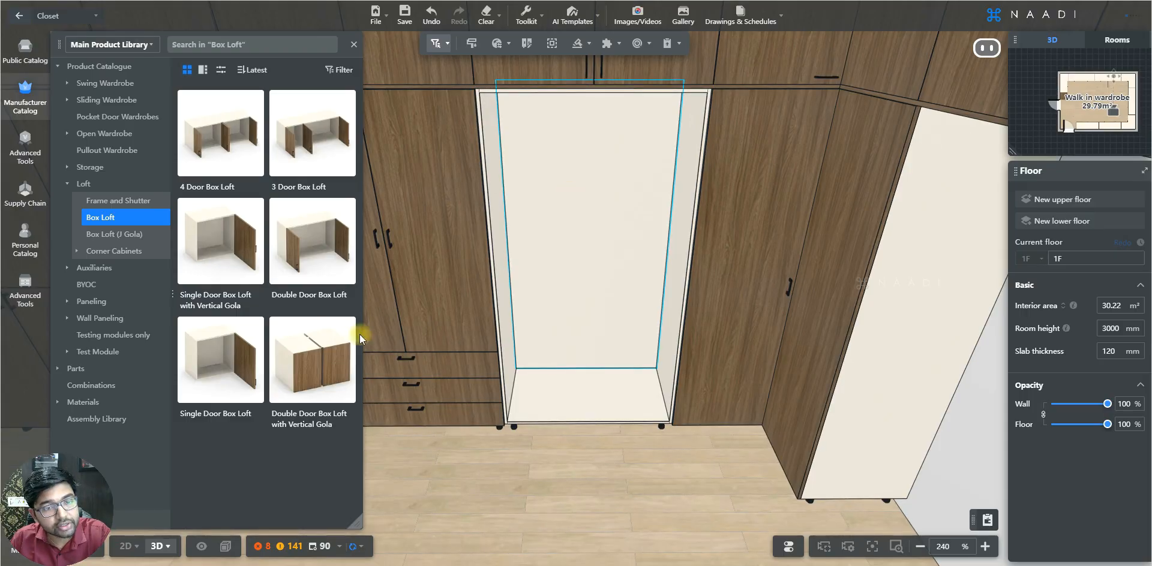
{"action": "left_click", "coordinate": [202, 547]}
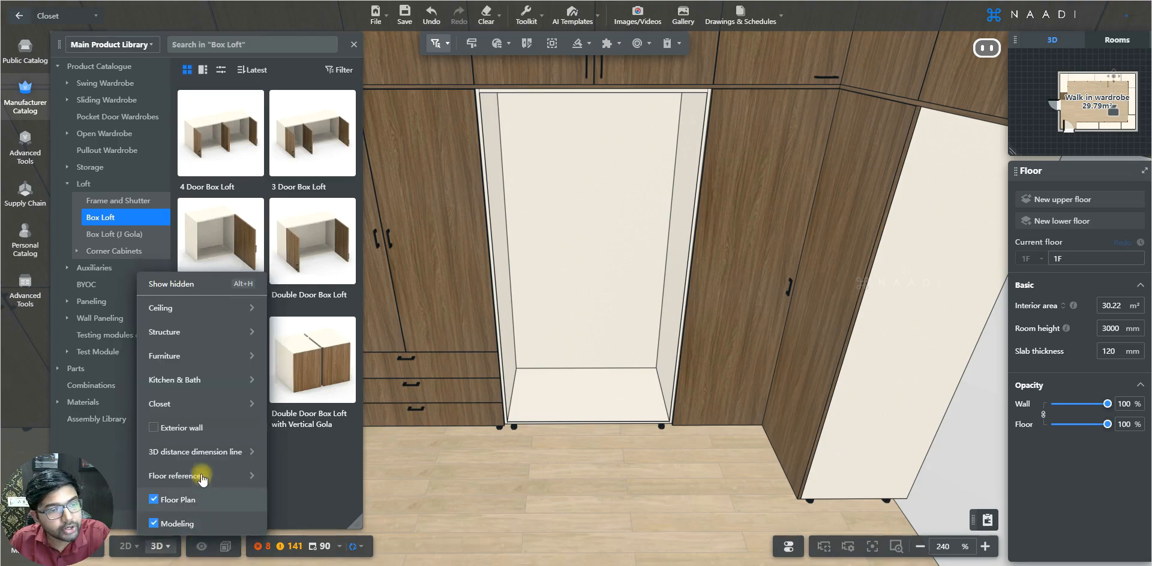
{"action": "left_click", "coordinate": [190, 285]}
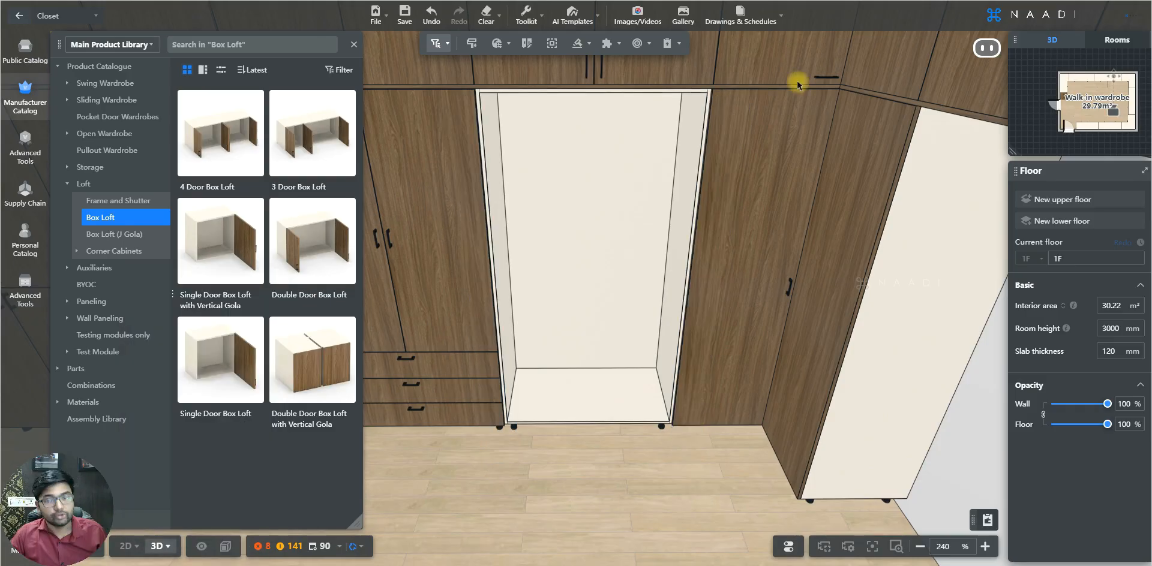
Place a full-height Partition from the parts library inside the open wardrobe, about 367 mm from its right side panel.
{"action": "scroll", "coordinate": [753, 164], "scroll_direction": "up", "scroll_amount": 3}
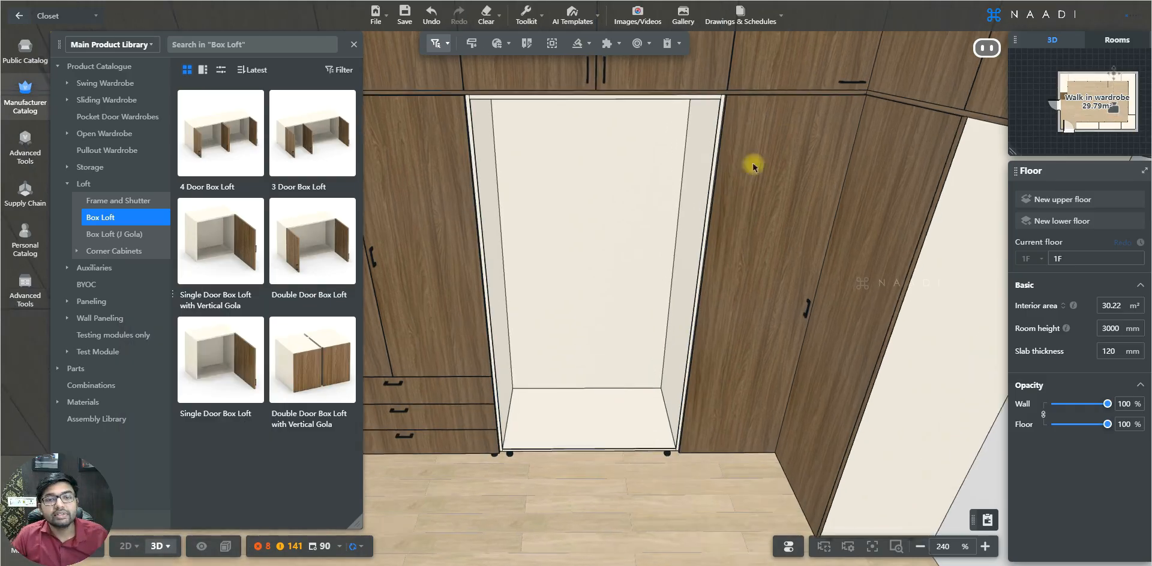
{"action": "left_click_drag", "start_coordinate": [583, 535], "coordinate": [581, 525]}
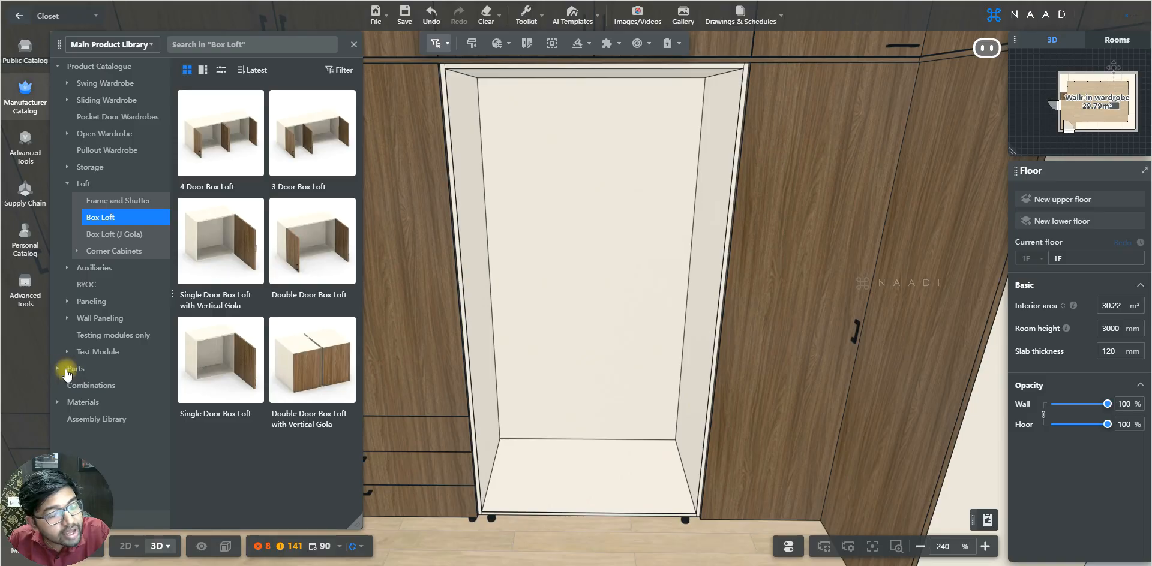
{"action": "left_click", "coordinate": [88, 369]}
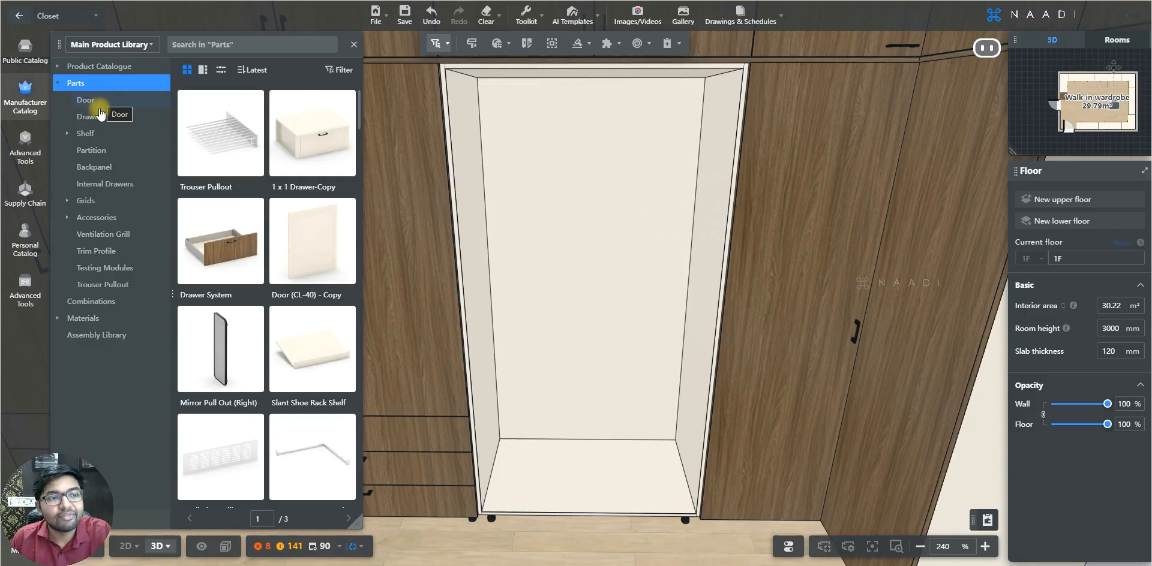
{"action": "left_click", "coordinate": [100, 134]}
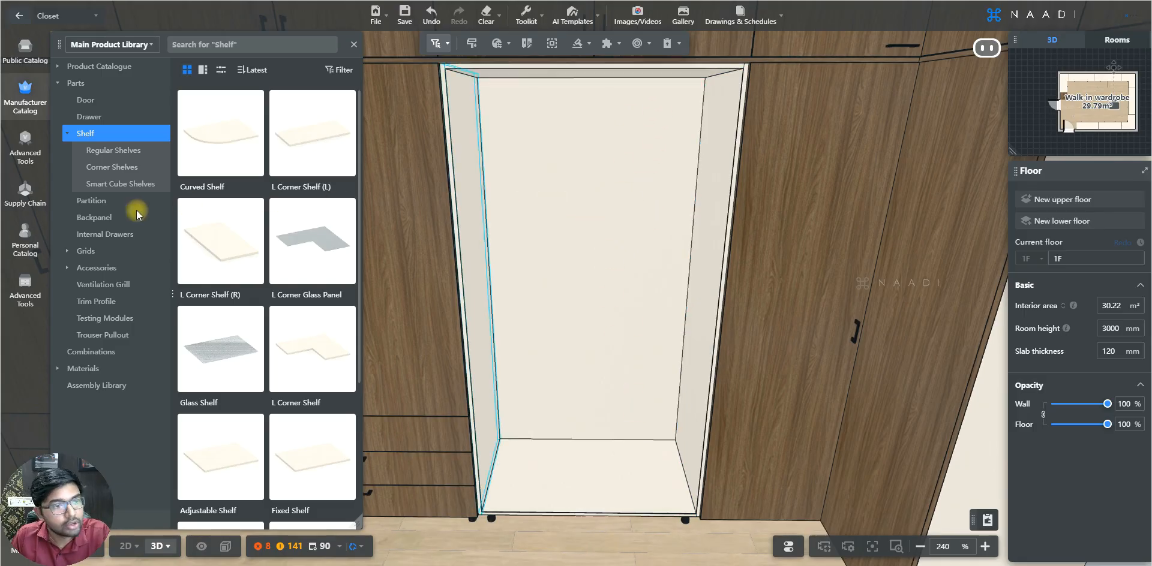
{"action": "left_click", "coordinate": [109, 203]}
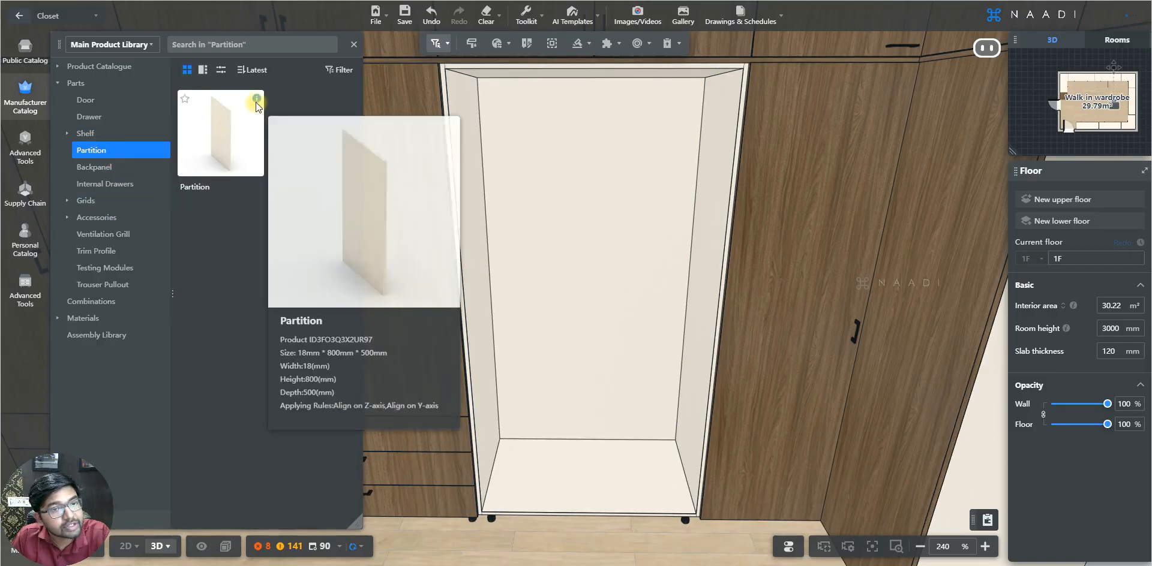
{"action": "left_click", "coordinate": [231, 149]}
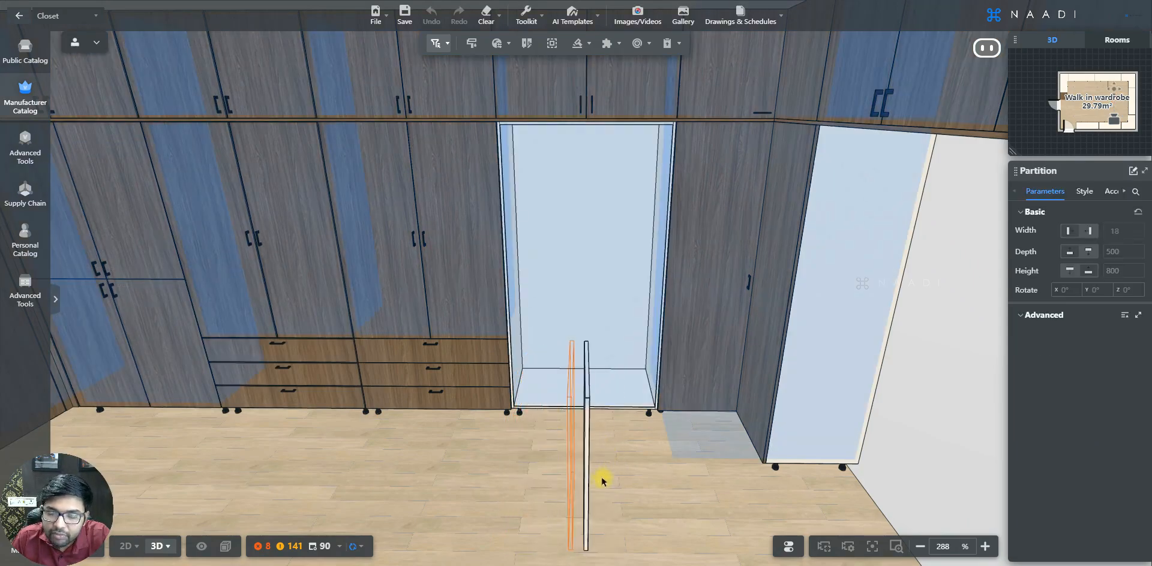
{"action": "left_click", "coordinate": [575, 486]}
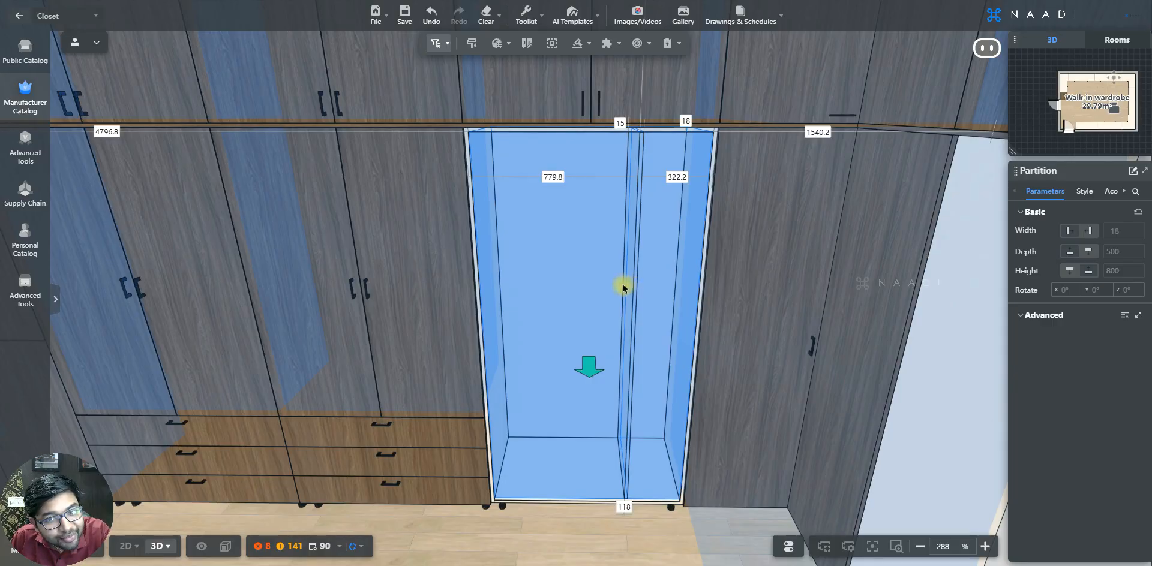
{"action": "left_click", "coordinate": [622, 286]}
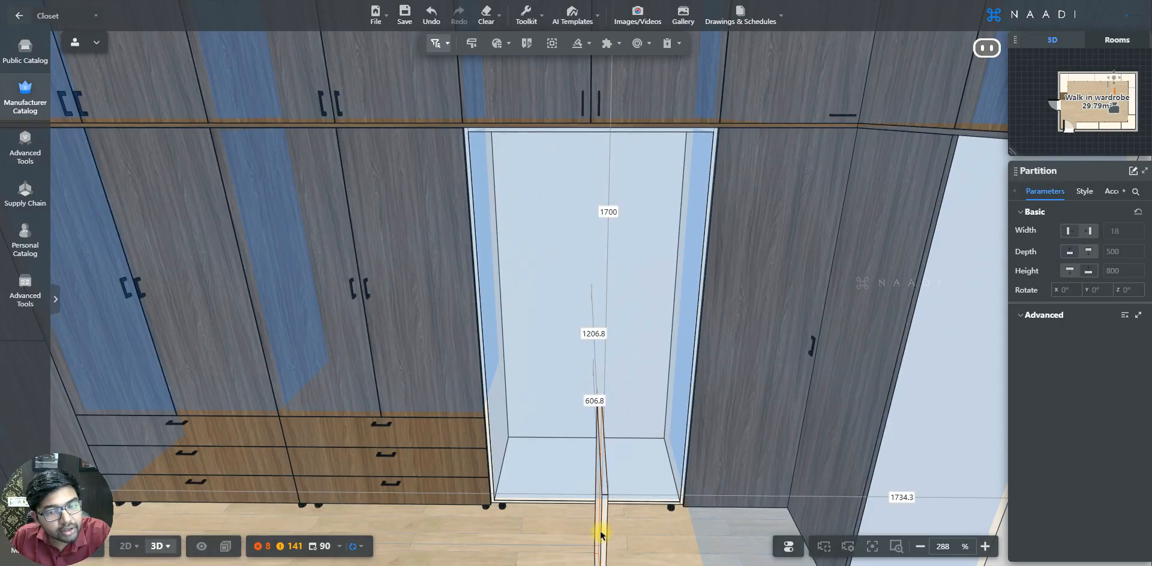
{"action": "left_click", "coordinate": [601, 534]}
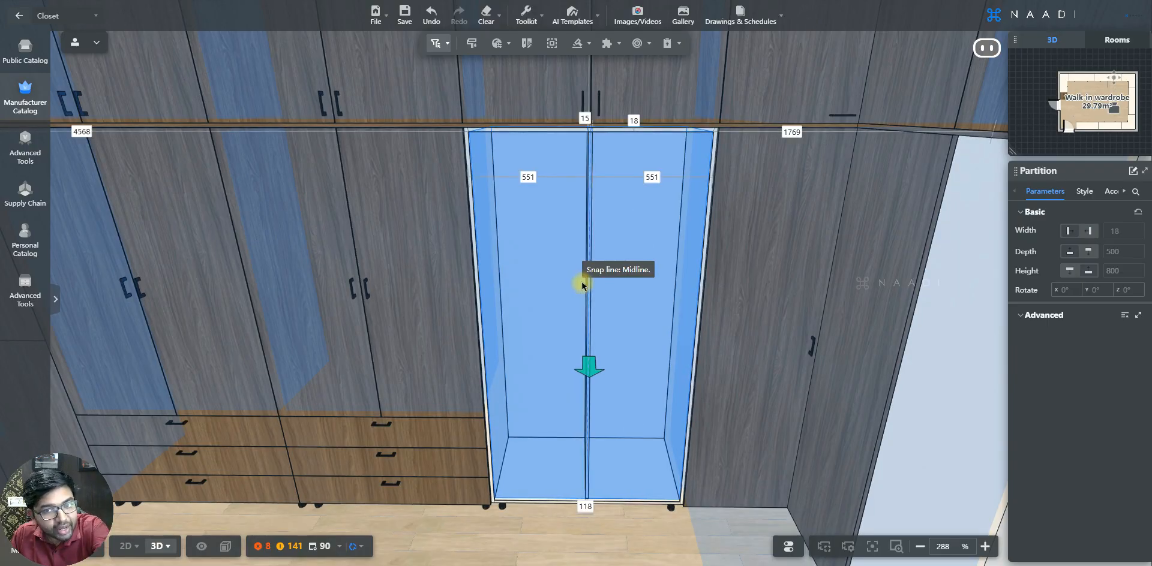
{"action": "left_click", "coordinate": [614, 288]}
{"action": "left_click", "coordinate": [614, 288]}
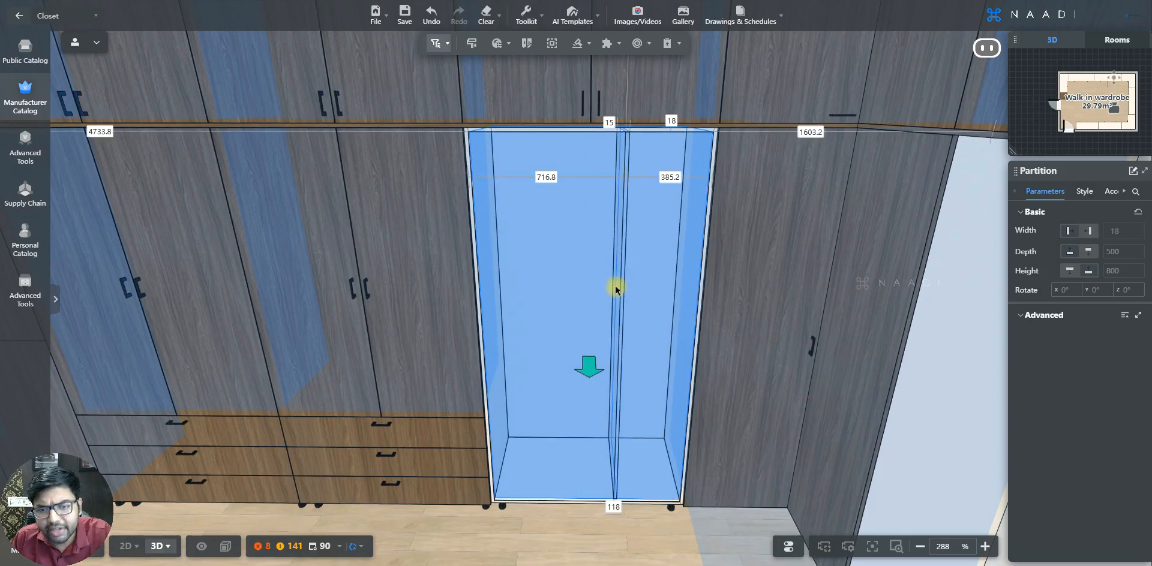
{"action": "key", "text": "Escape"}
{"action": "left_click", "coordinate": [615, 289]}
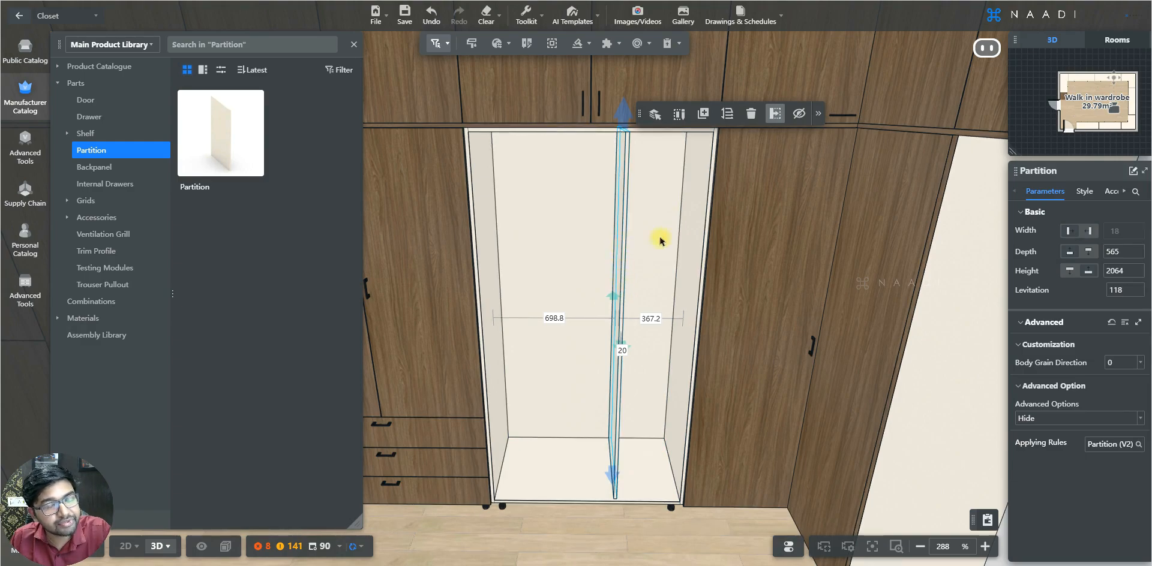
Set the gap between the partition and the wardrobe's right side panel to 350 mm.
{"action": "left_click", "coordinate": [649, 318]}
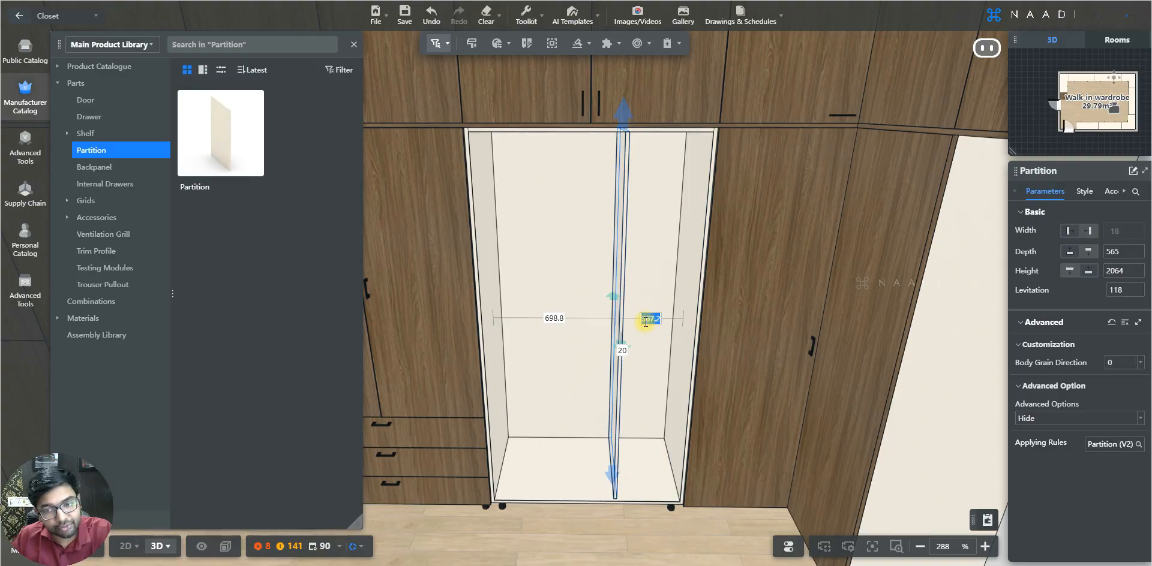
{"action": "type", "text": "350"}
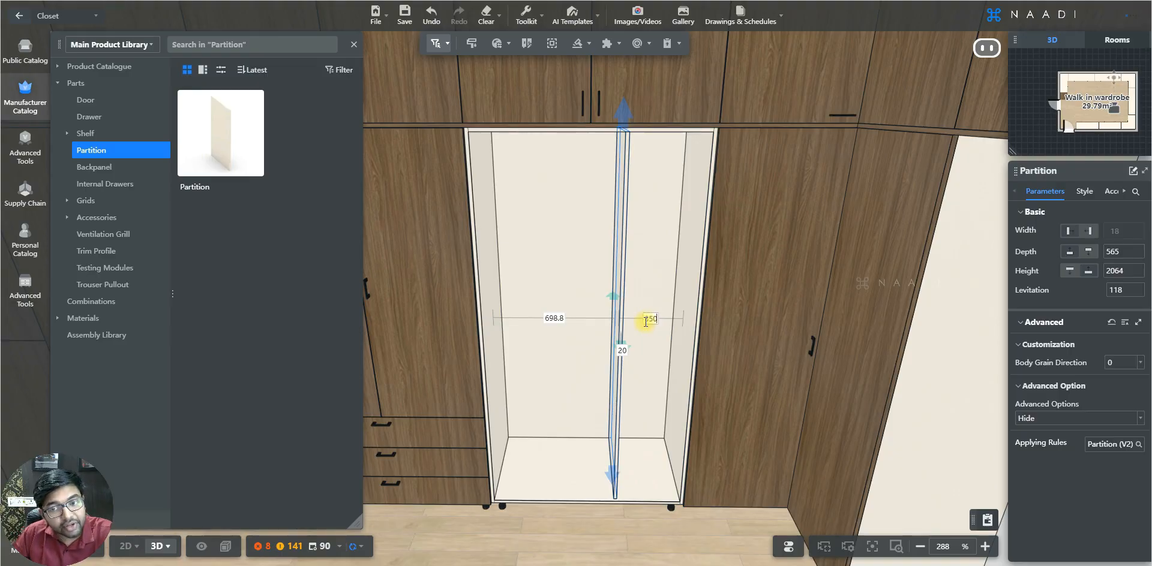
{"action": "key", "text": "Return"}
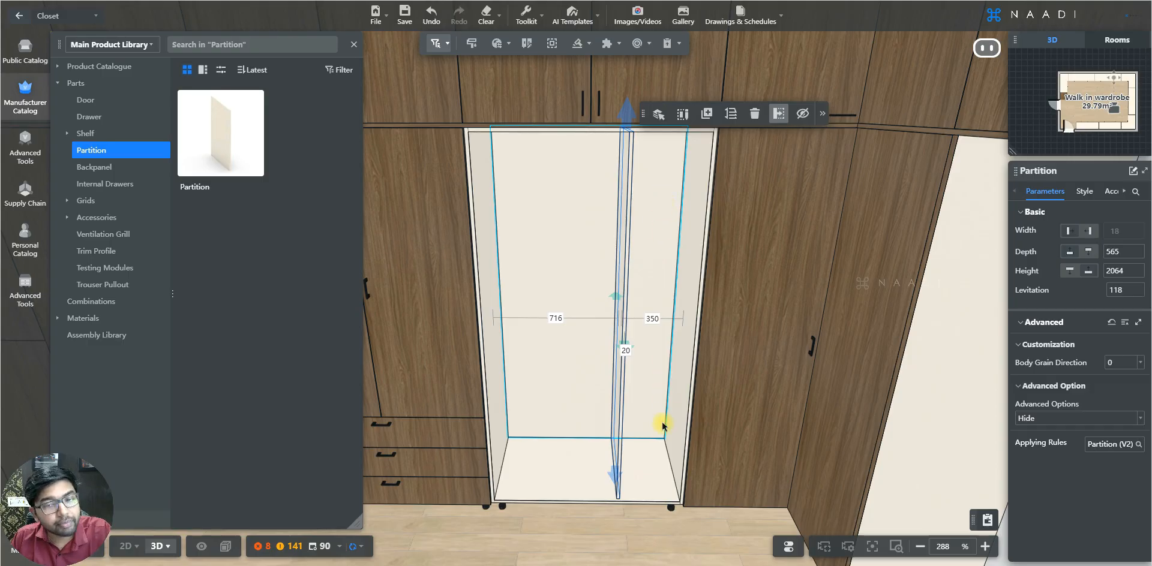
Place a Fixed Shelf from the regular shelves in the narrow right compartment, about 440 mm below the top.
{"action": "left_click", "coordinate": [85, 136]}
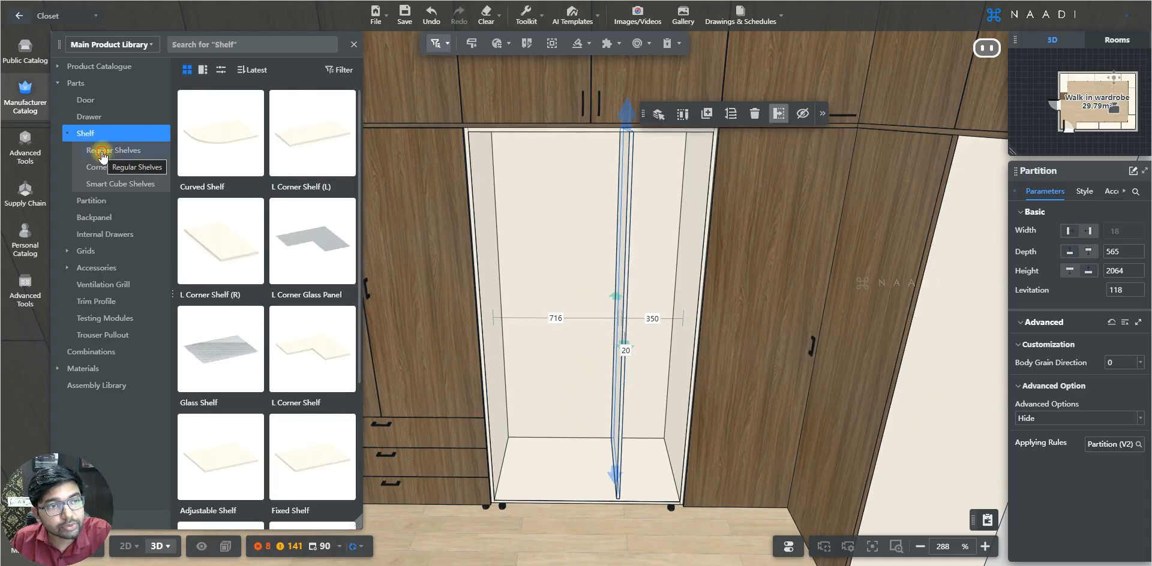
{"action": "left_click", "coordinate": [101, 152]}
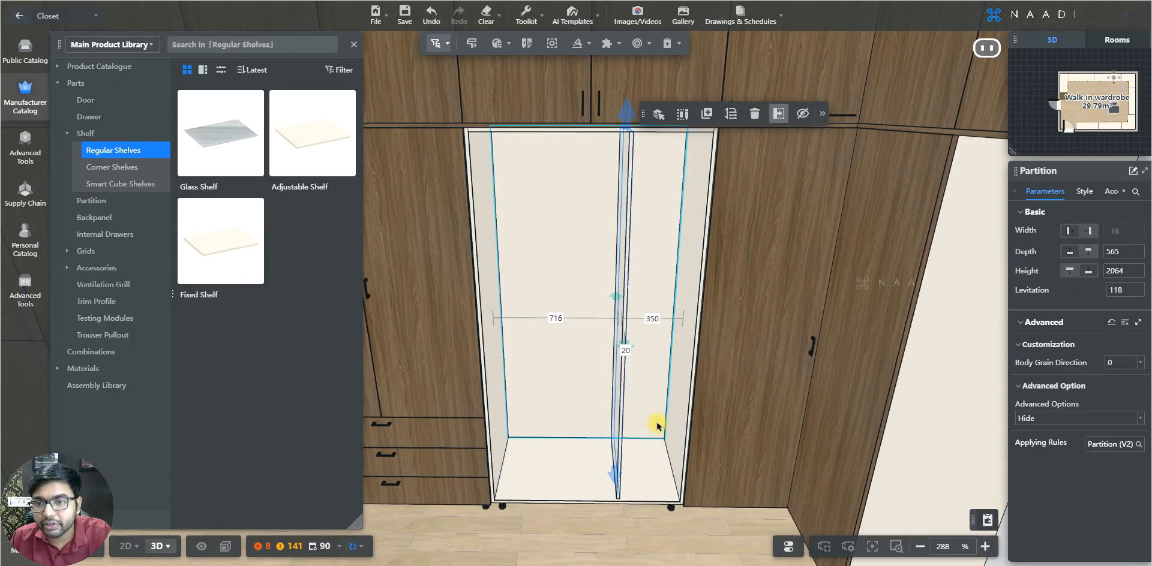
{"action": "left_click", "coordinate": [210, 255]}
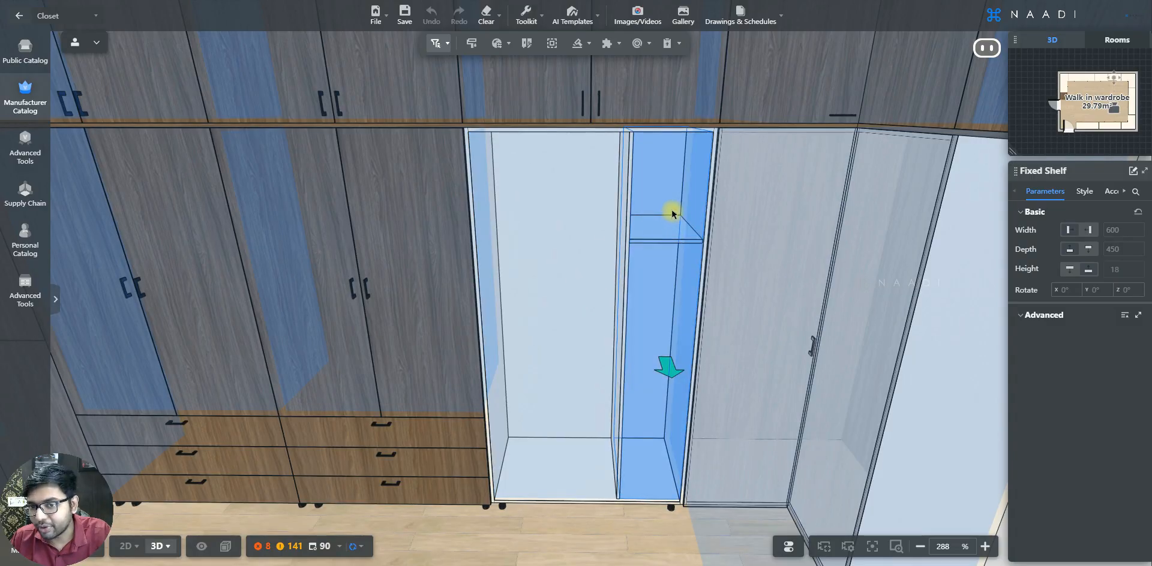
{"action": "left_click", "coordinate": [672, 211]}
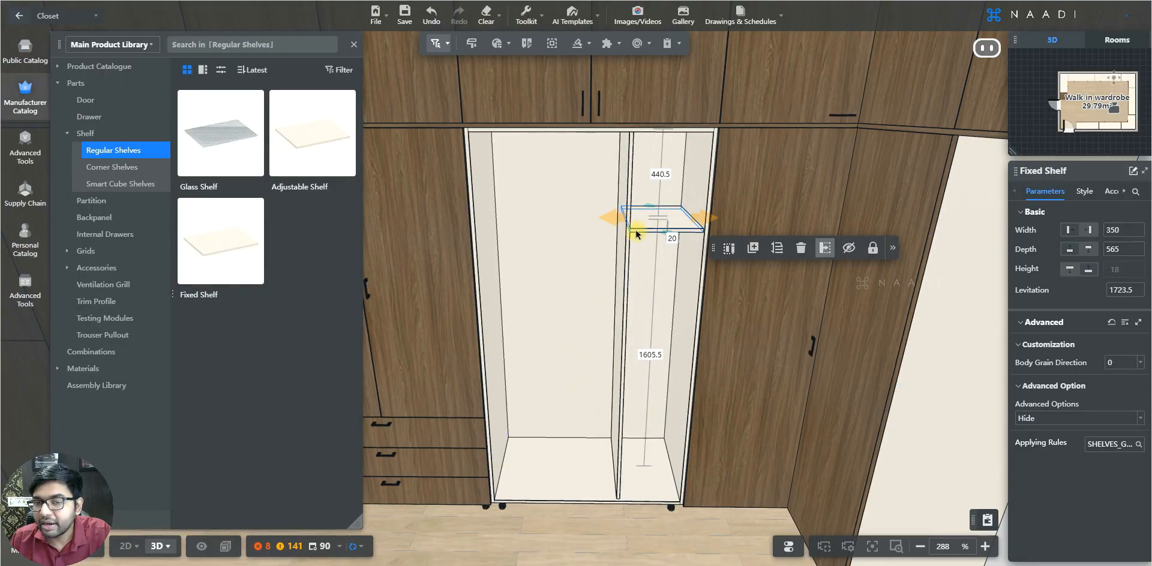
Set the gap between the fixed shelf and the wardrobe's top to 350 mm.
{"action": "left_click", "coordinate": [661, 175]}
{"action": "type", "text": "3"}
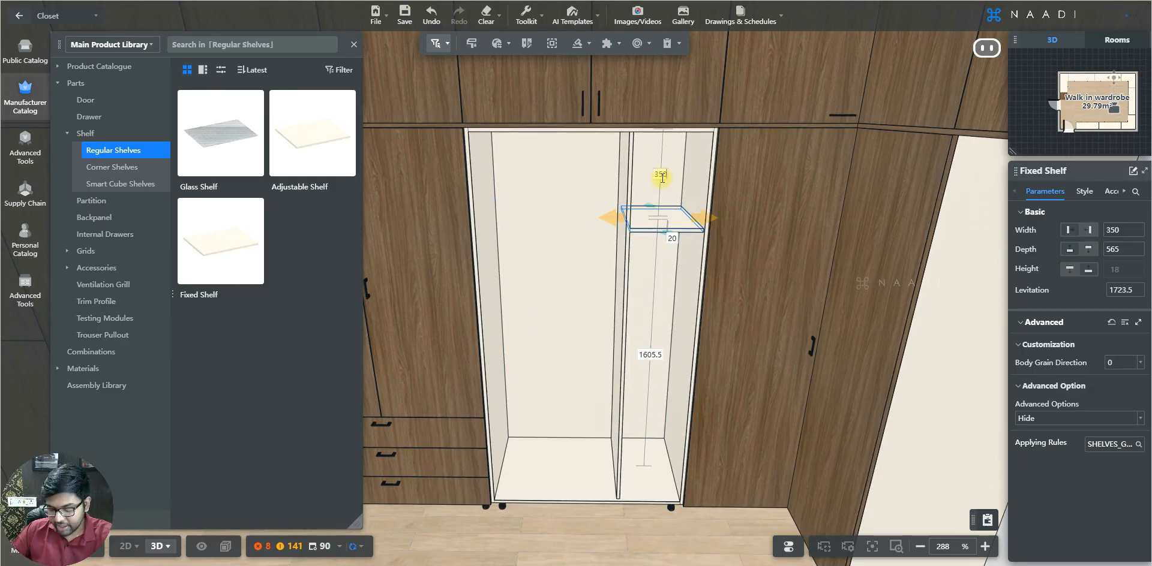
{"action": "type", "text": "50"}
{"action": "key", "text": "Return"}
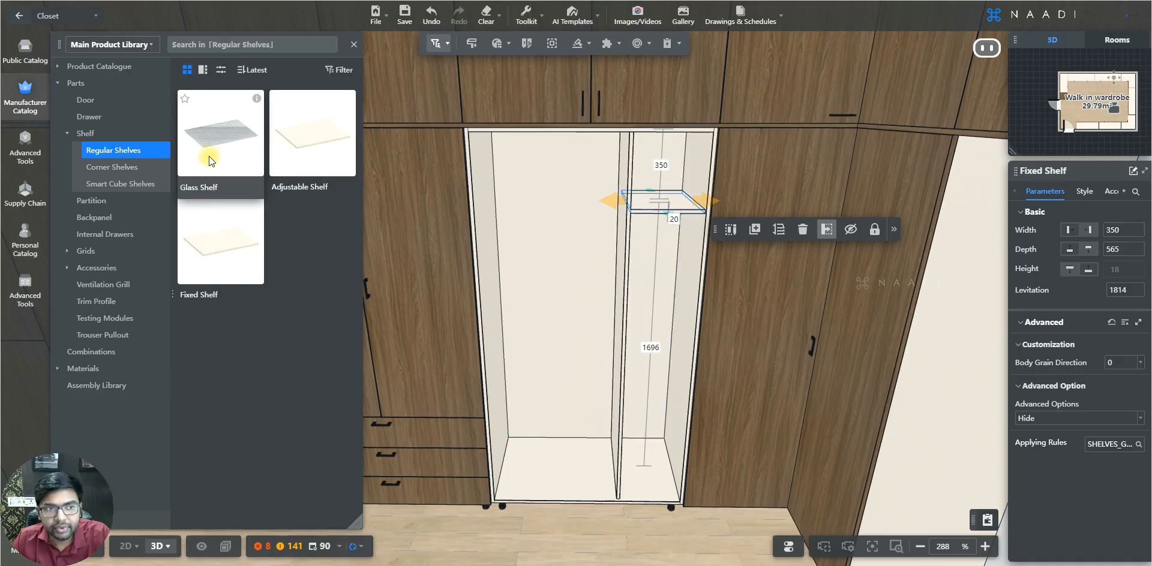
Place a second Fixed Shelf in the narrow right compartment, about 398 mm below the first one.
{"action": "left_click", "coordinate": [142, 168]}
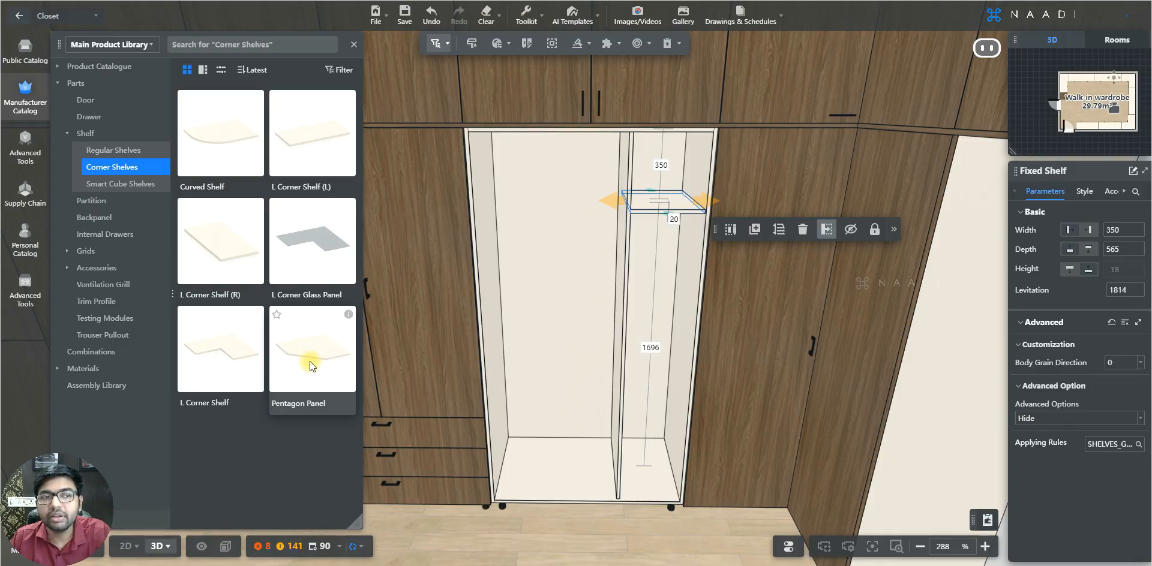
{"action": "left_click", "coordinate": [136, 184]}
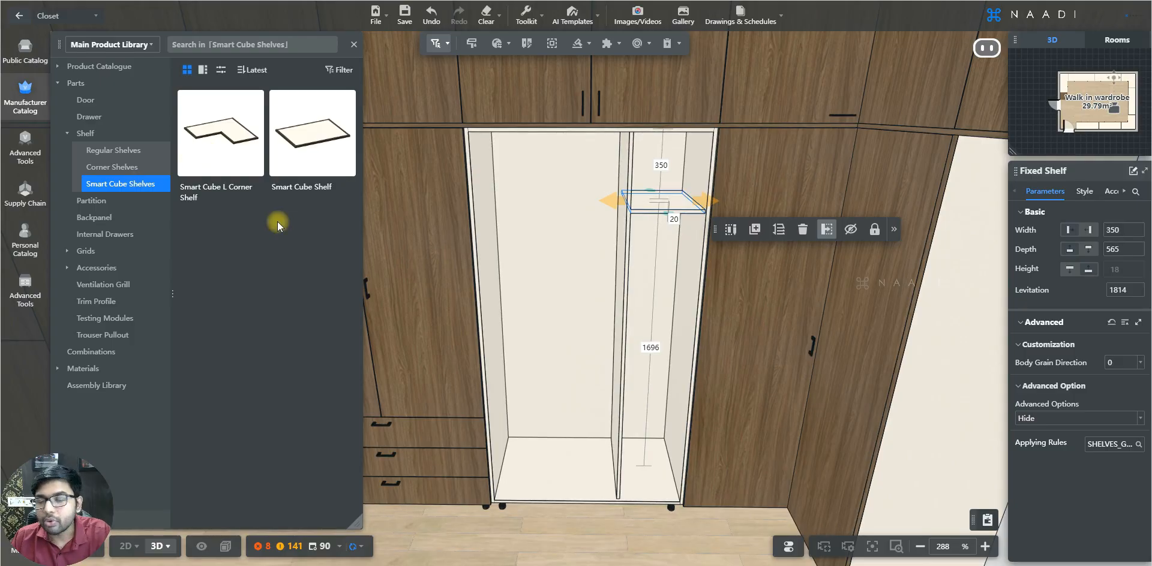
{"action": "left_click", "coordinate": [114, 153]}
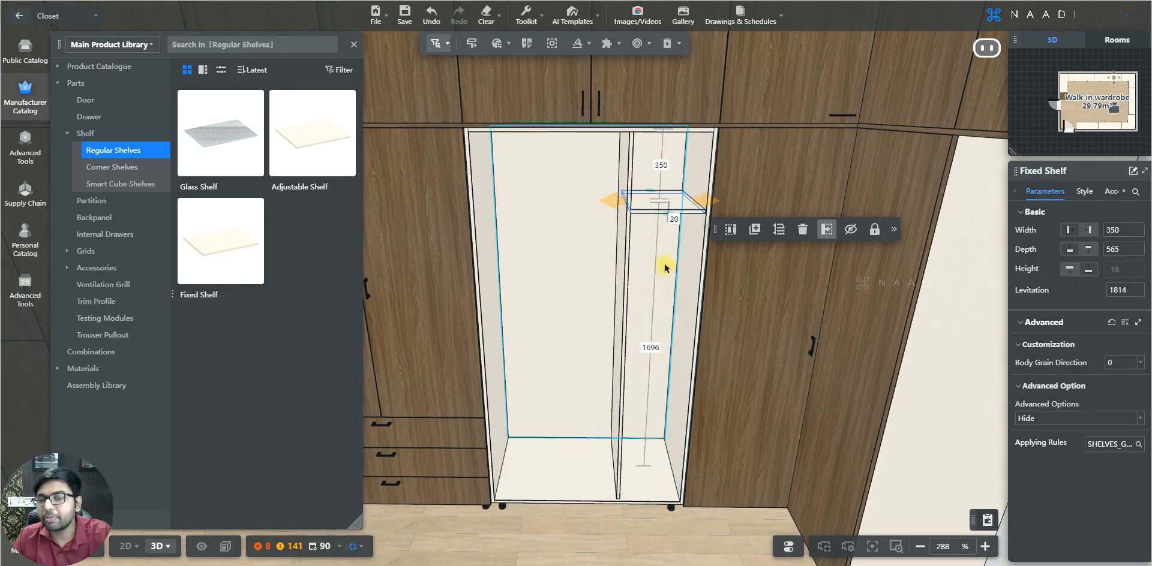
{"action": "left_click", "coordinate": [253, 242]}
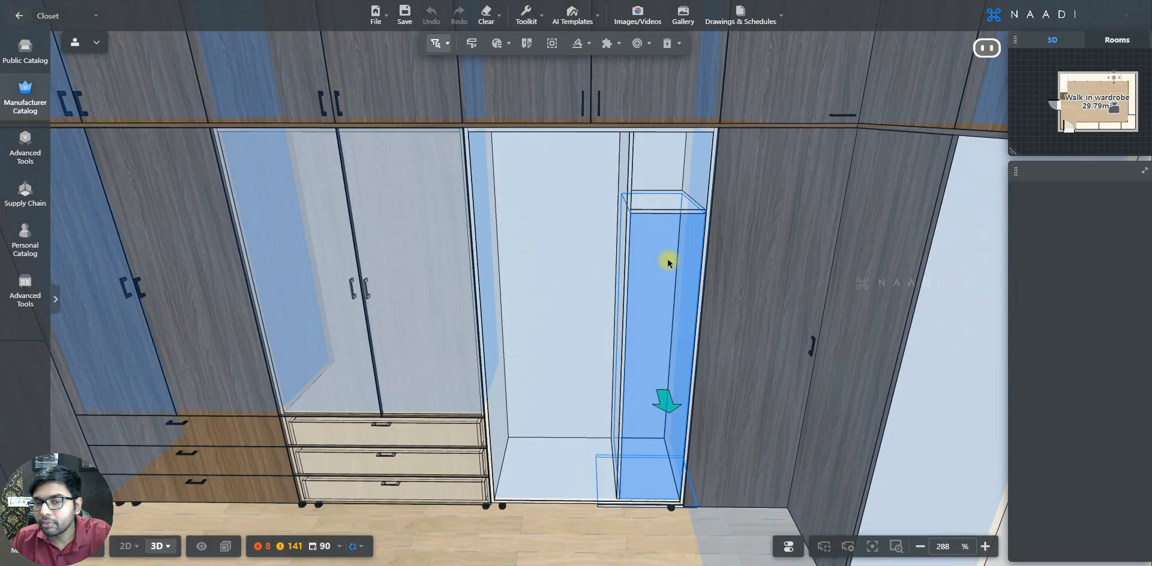
{"action": "left_click", "coordinate": [667, 262]}
{"action": "left_click", "coordinate": [667, 262]}
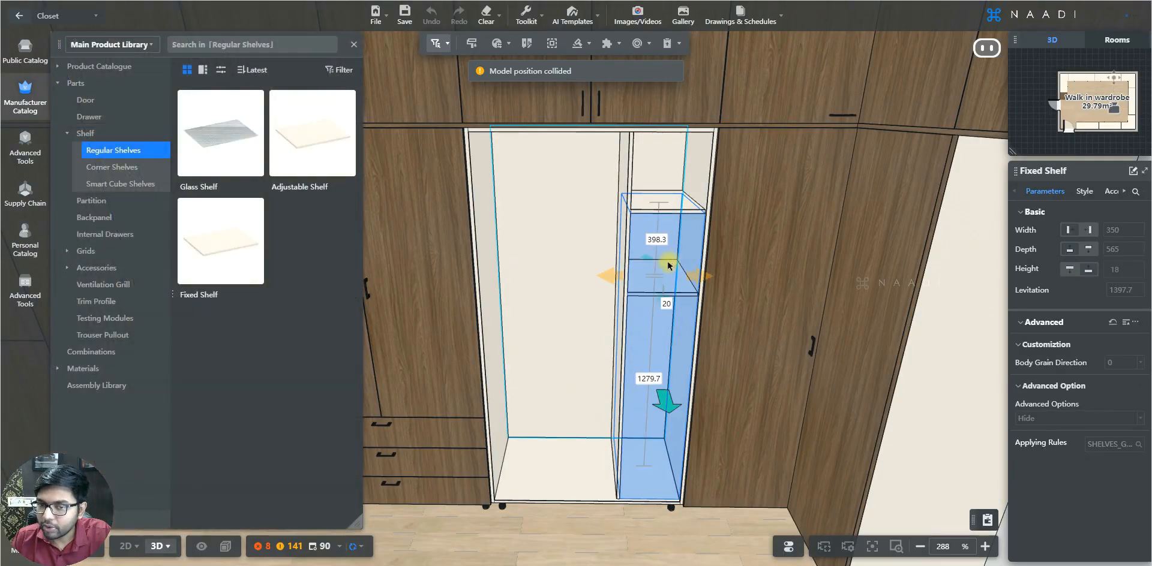
{"action": "left_click", "coordinate": [669, 264]}
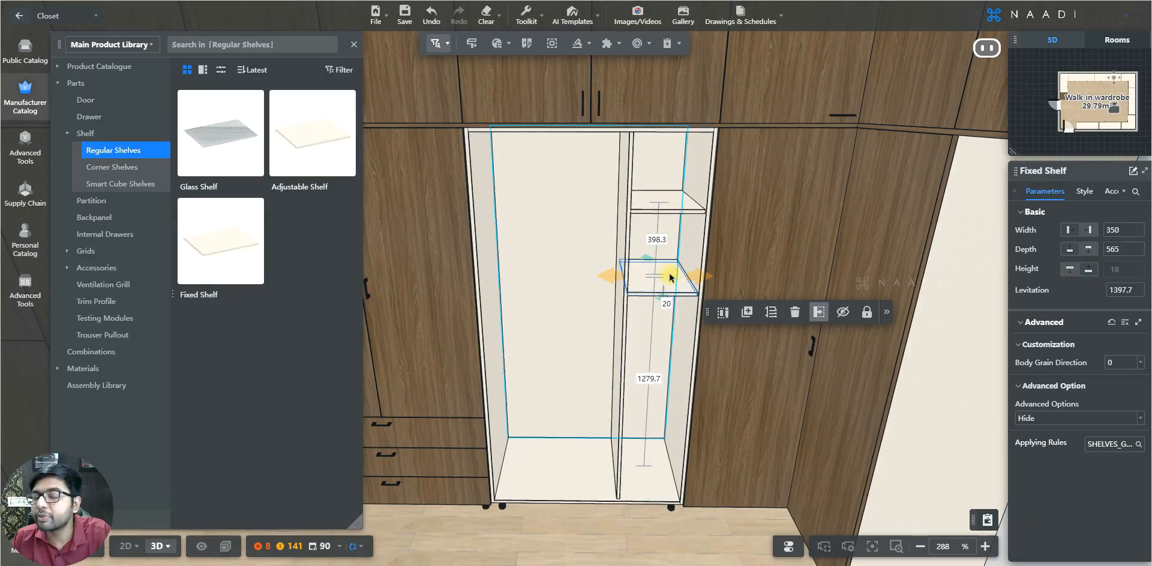
Set the gap between the two fixed shelves to 350 mm, and remove the lower shelf.
{"action": "left_click", "coordinate": [656, 239]}
{"action": "type", "text": "350"}
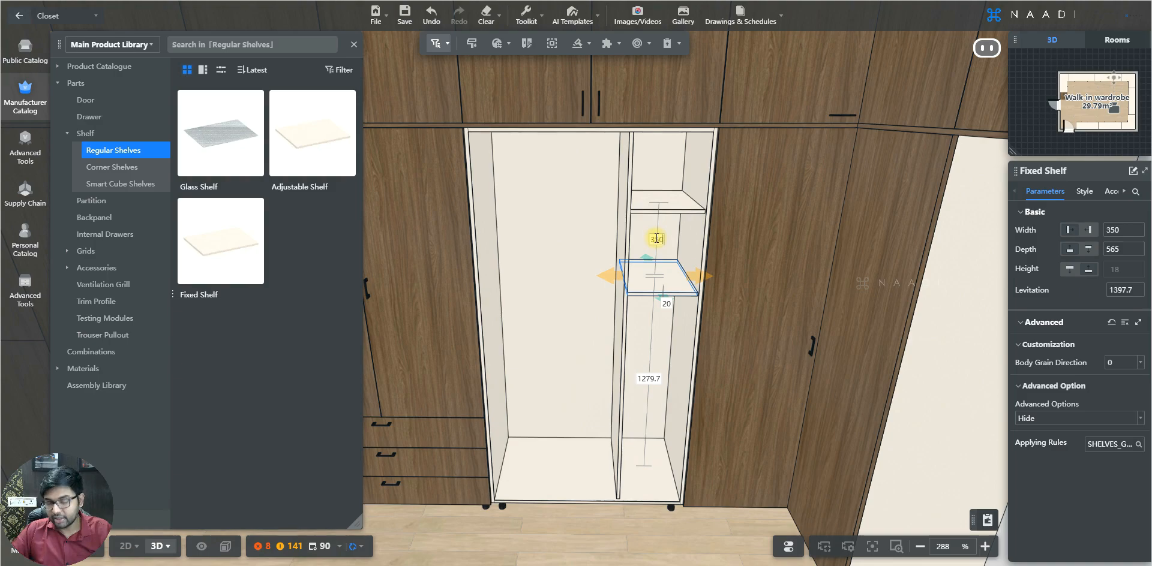
{"action": "key", "text": "Return"}
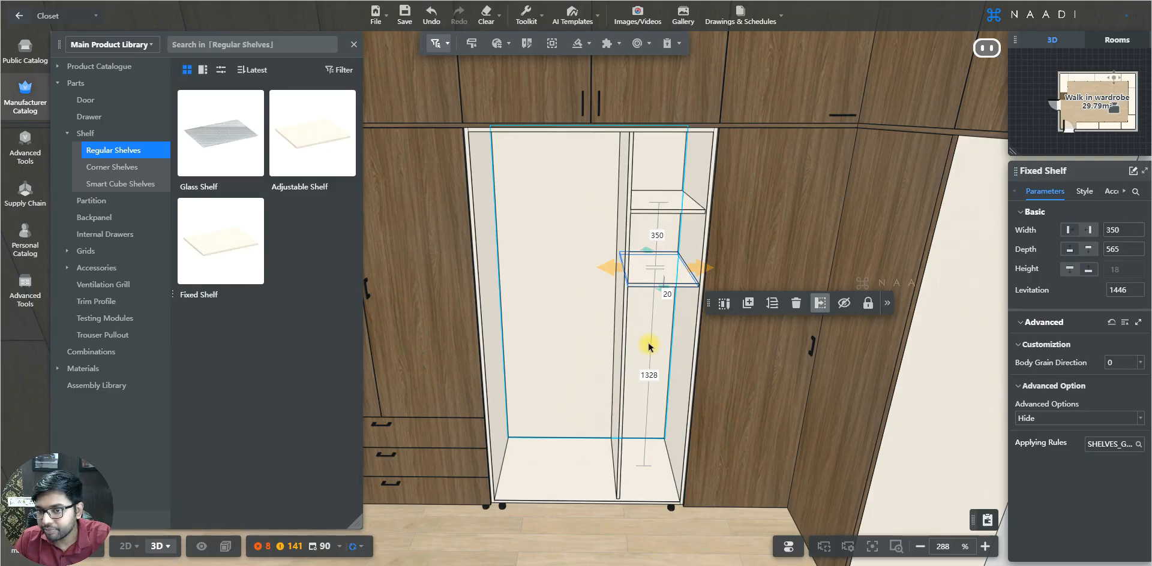
{"action": "left_click_drag", "start_coordinate": [648, 347], "coordinate": [661, 211]}
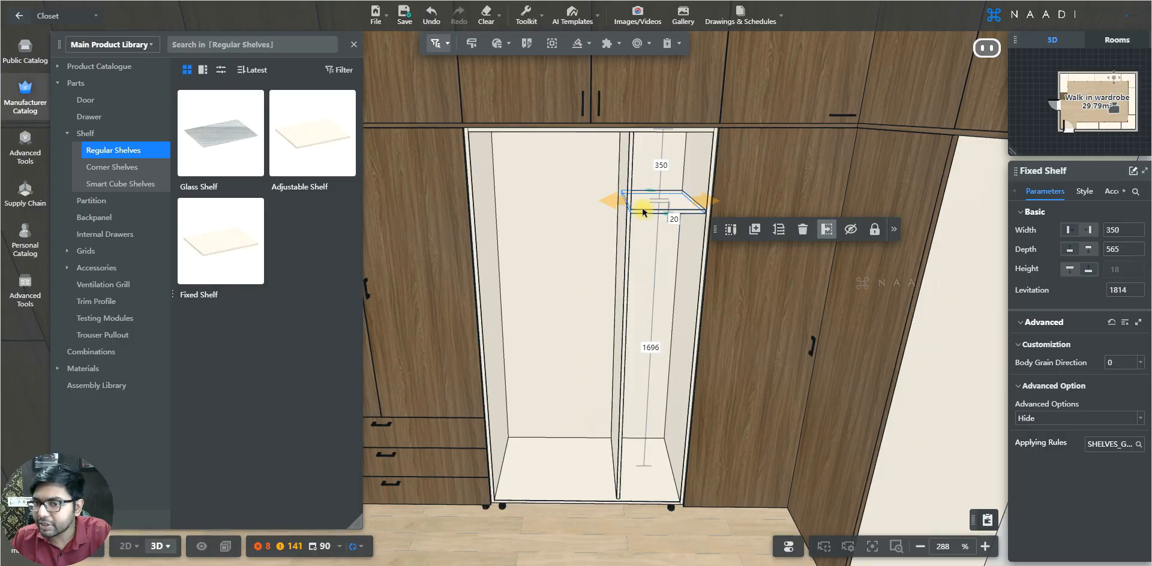
Create a vertical Panel Array of 4 panels from the fixed shelf across the full height of the right compartment.
{"action": "left_click", "coordinate": [778, 231]}
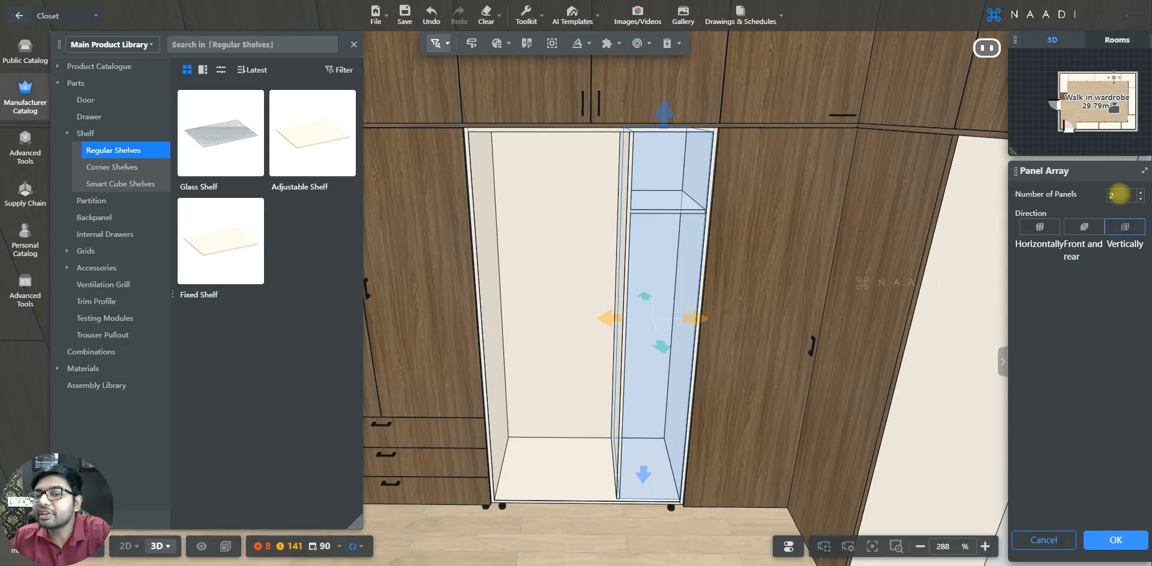
{"action": "left_click", "coordinate": [635, 405]}
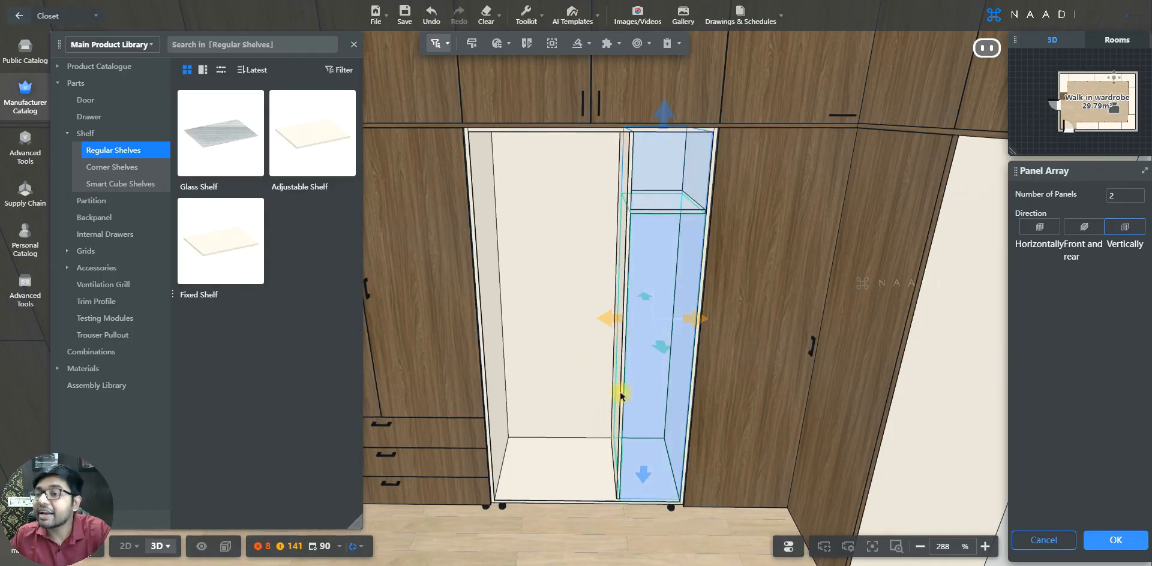
{"action": "double_click", "coordinate": [1122, 196]}
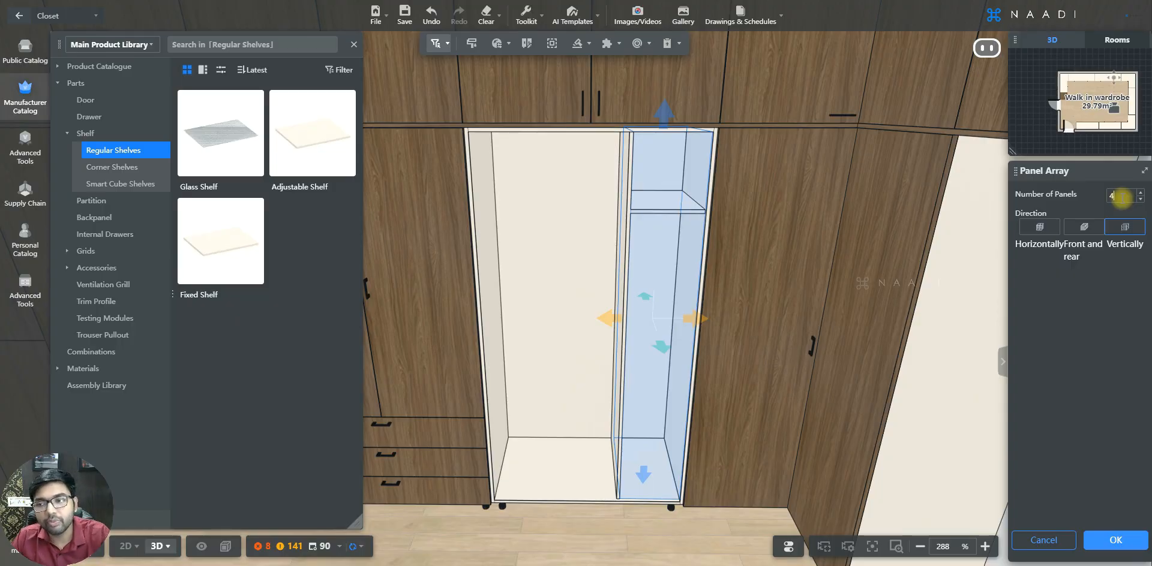
{"action": "left_click", "coordinate": [1126, 540]}
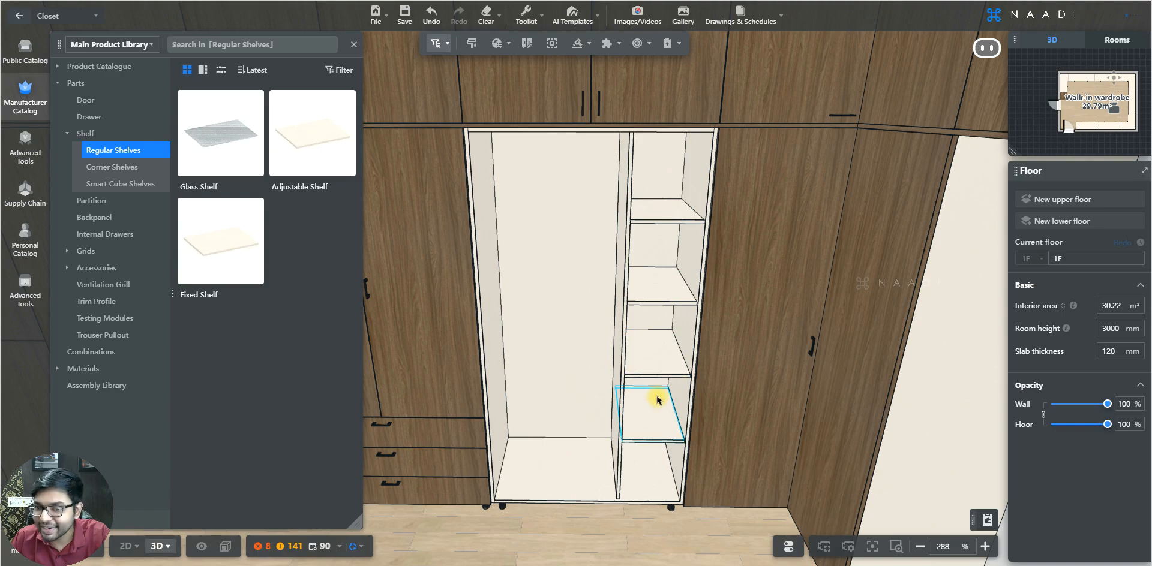
Try a 200 mm gap between the top shelf and the second shelf, and undo the change.
{"action": "left_click", "coordinate": [654, 297]}
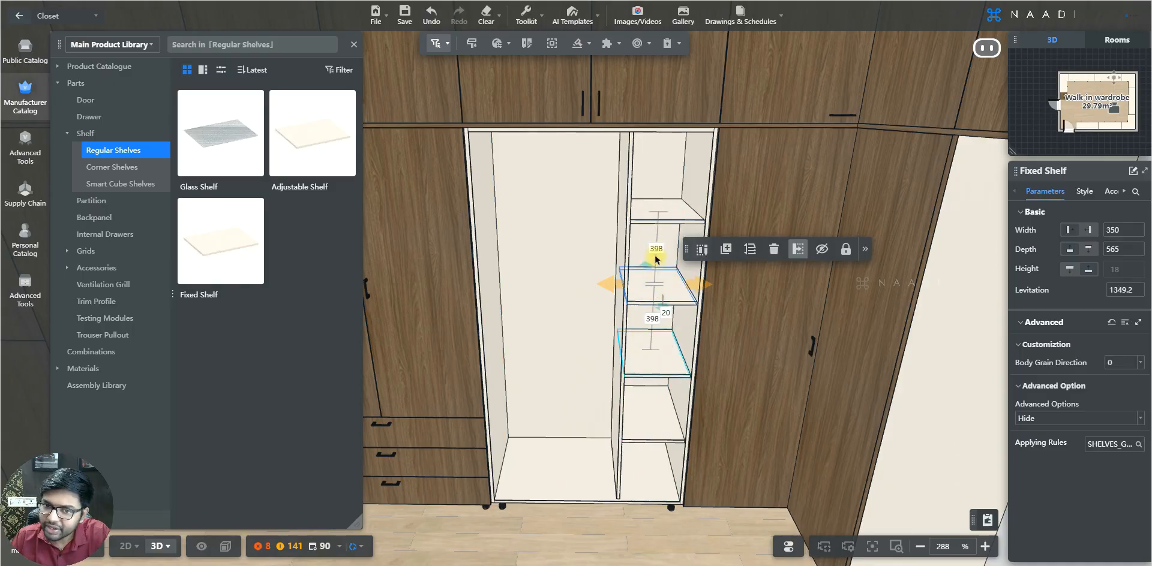
{"action": "left_click", "coordinate": [656, 250]}
{"action": "key", "text": "BackSpace"}
{"action": "type", "text": "200"}
{"action": "key", "text": "Return"}
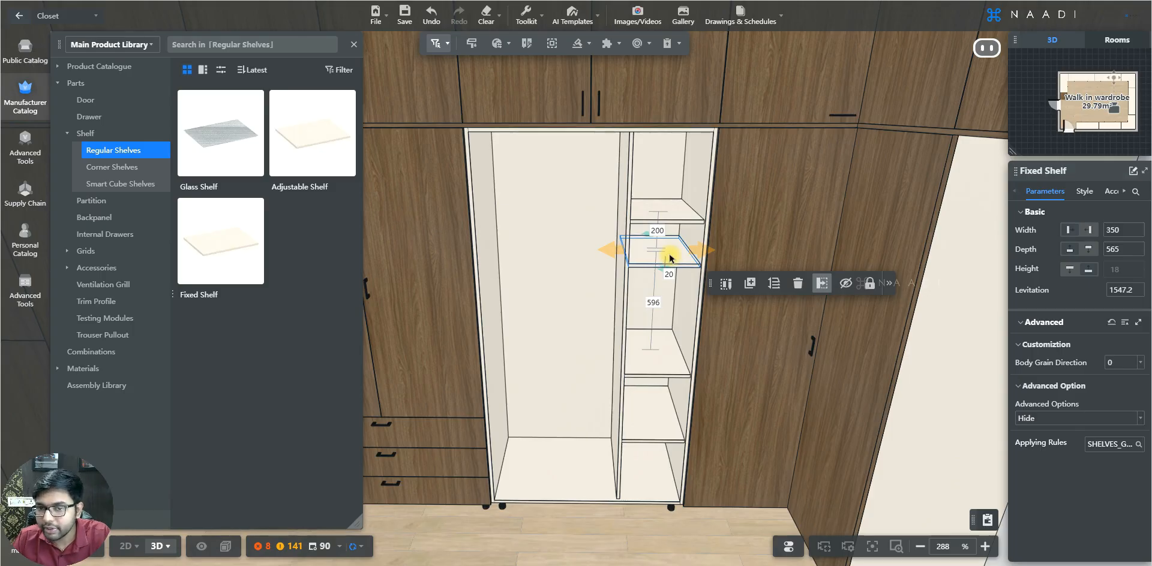
{"action": "key", "text": "ctrl+z"}
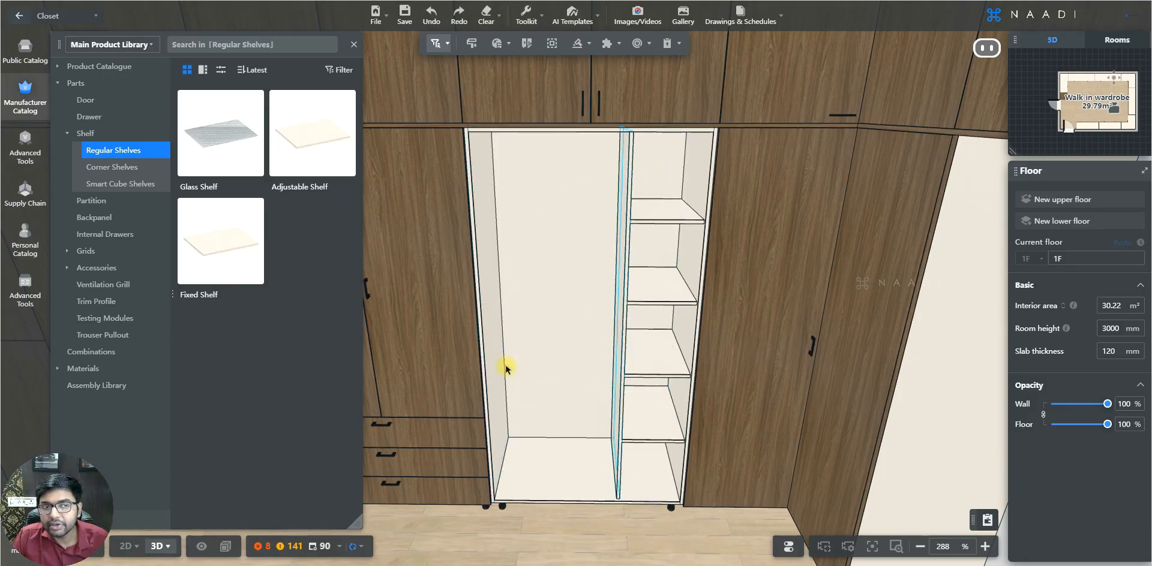
Look through the internal drawer modules in the parts library for one that suits the wide left compartment.
{"action": "left_click", "coordinate": [99, 238]}
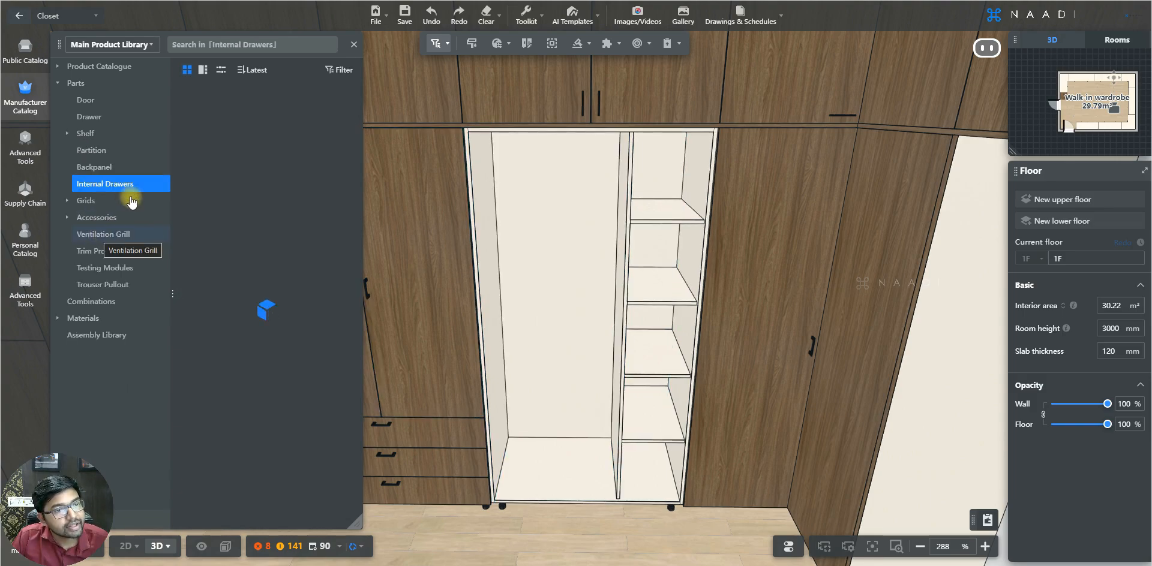
{"action": "scroll", "coordinate": [297, 162], "scroll_direction": "down", "scroll_amount": 3}
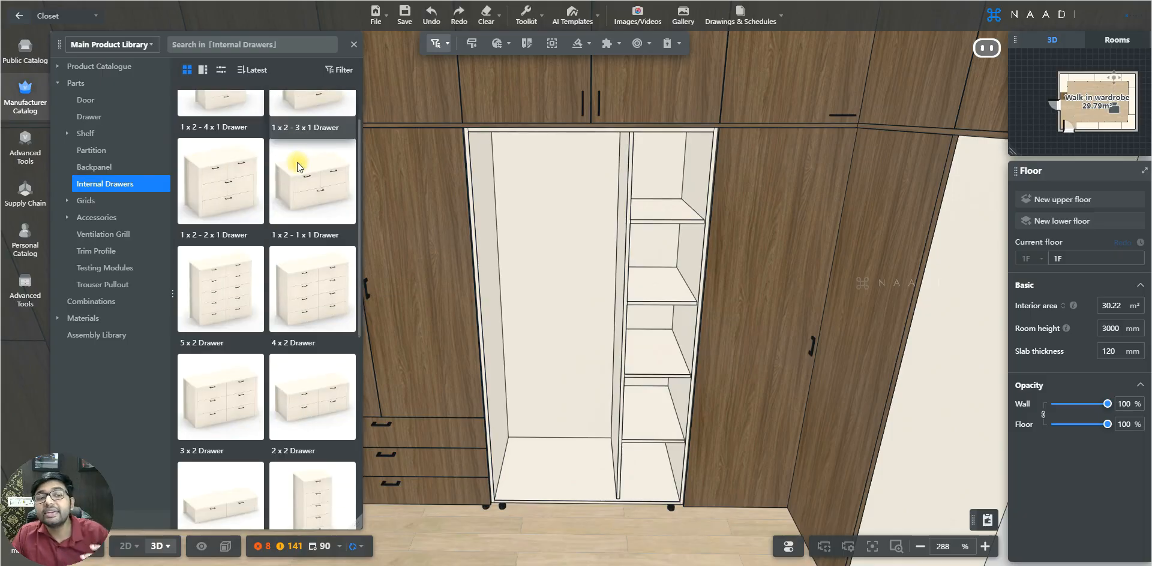
{"action": "scroll", "coordinate": [298, 162], "scroll_direction": "down", "scroll_amount": 5}
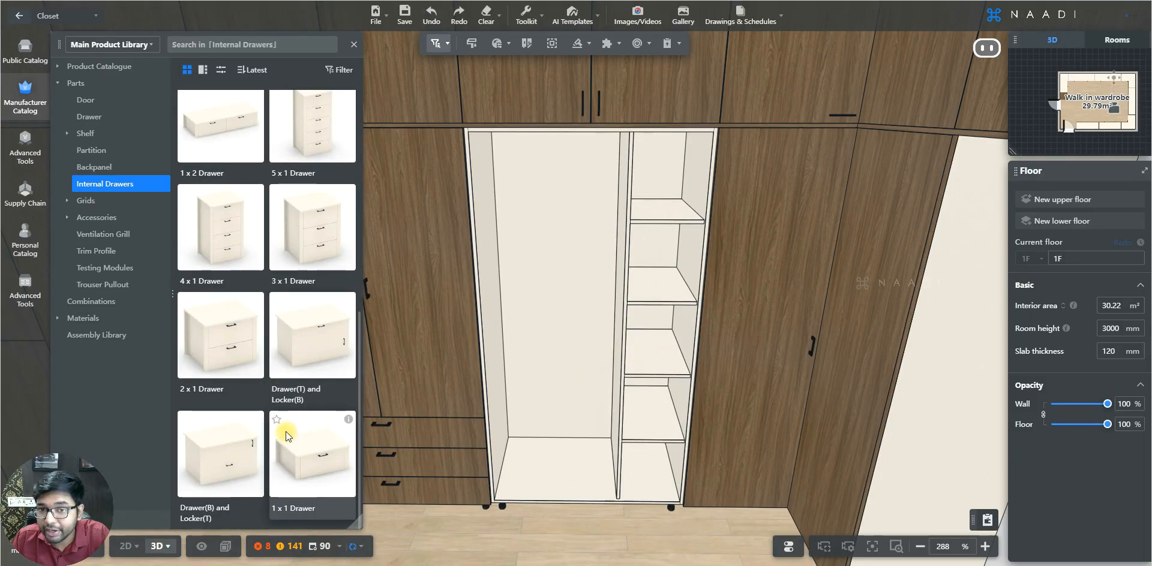
{"action": "left_click", "coordinate": [311, 246]}
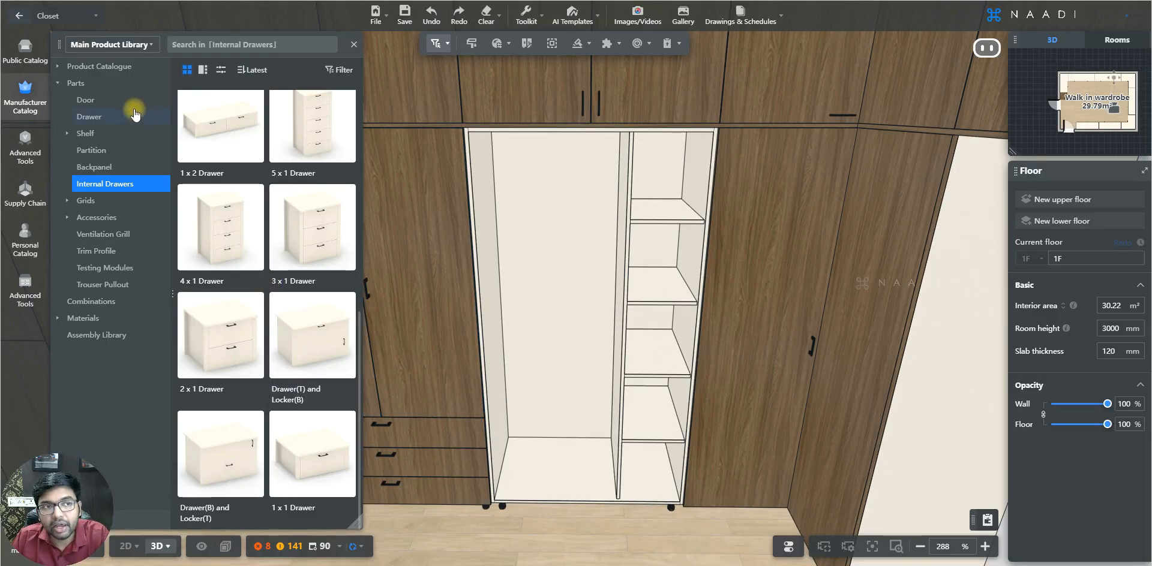
{"action": "scroll", "coordinate": [257, 294], "scroll_direction": "up", "scroll_amount": 4}
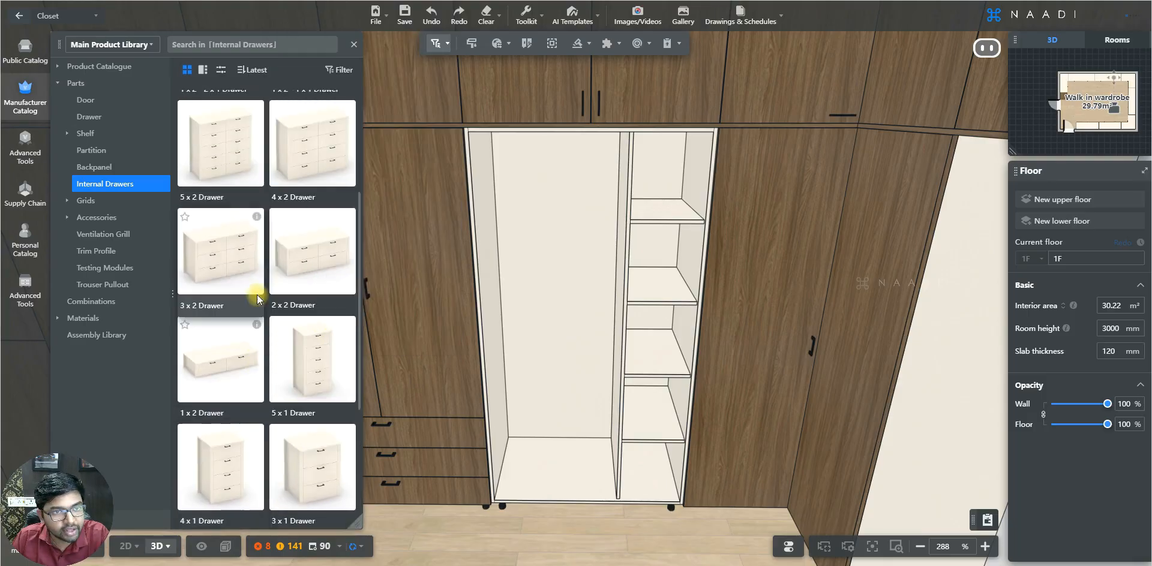
{"action": "scroll", "coordinate": [256, 294], "scroll_direction": "up", "scroll_amount": 4}
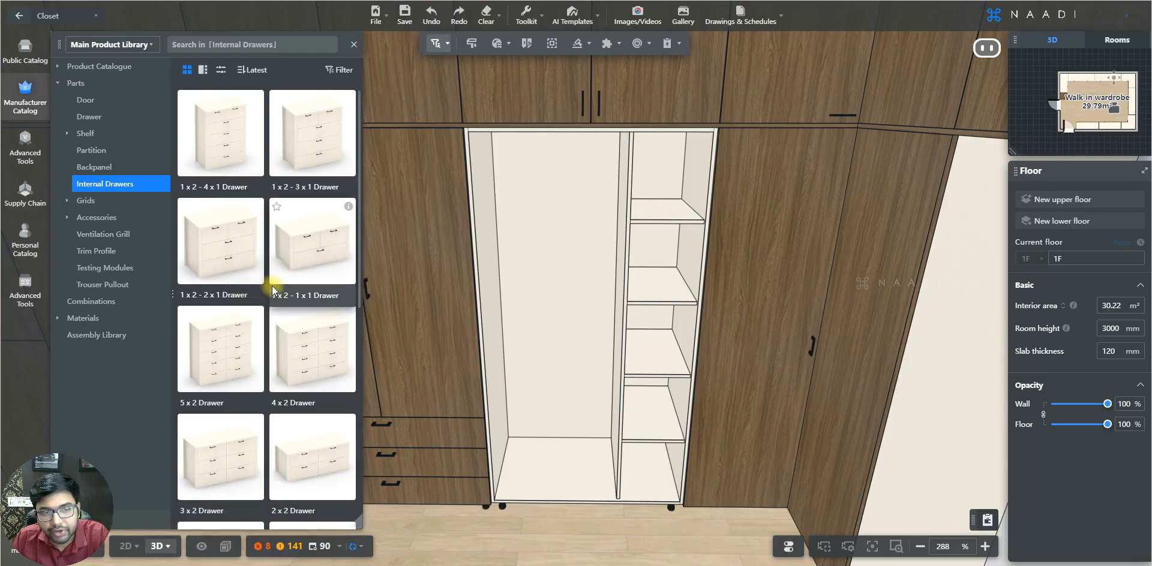
{"action": "scroll", "coordinate": [272, 286], "scroll_direction": "down", "scroll_amount": 2}
{"action": "scroll", "coordinate": [286, 278], "scroll_direction": "down", "scroll_amount": 4}
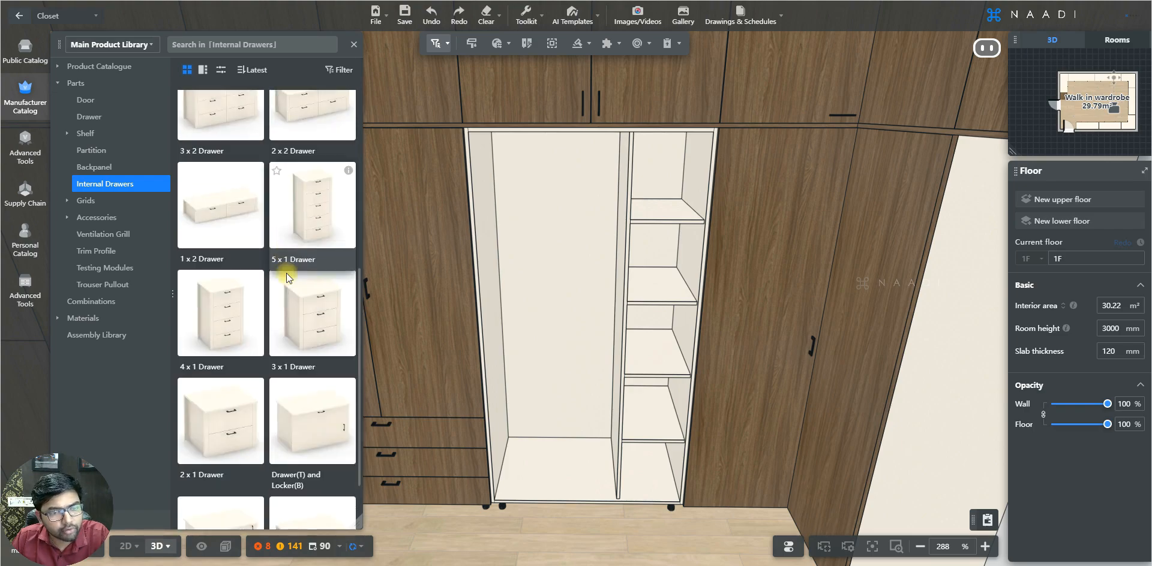
{"action": "scroll", "coordinate": [286, 272], "scroll_direction": "down", "scroll_amount": 3}
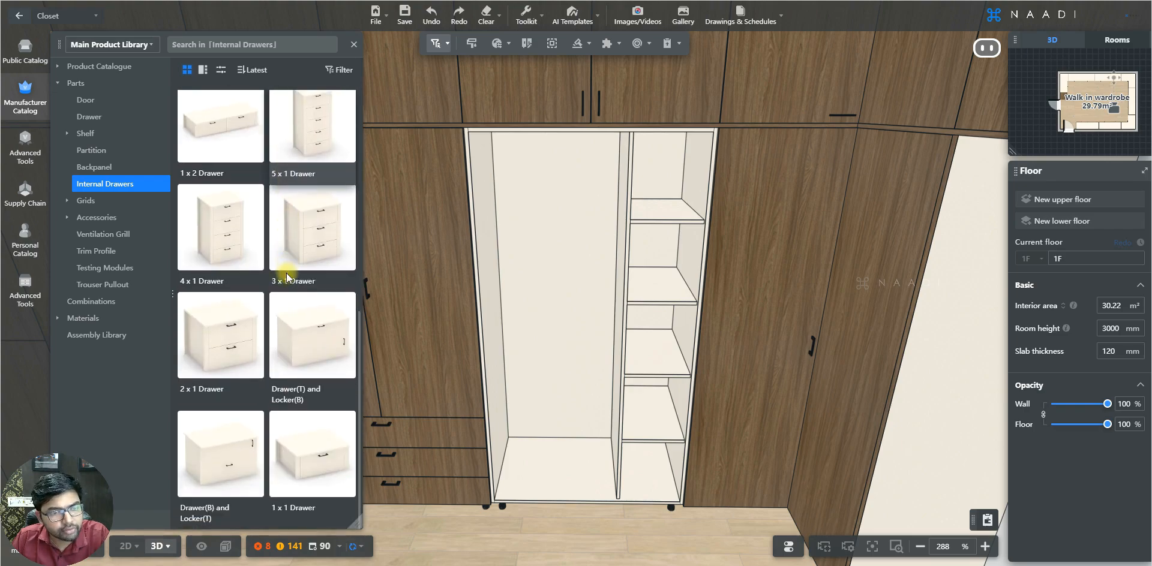
Place a 2 x 1 Drawer unit in the wide left compartment, about 316 mm above the wardrobe's bottom panel.
{"action": "left_click", "coordinate": [225, 321]}
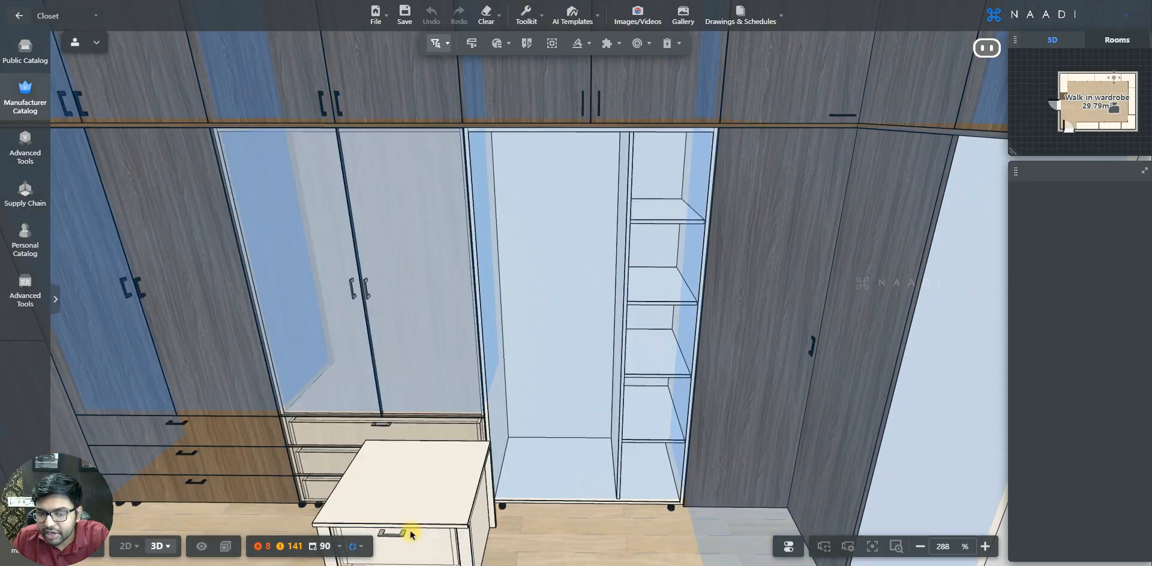
{"action": "left_click", "coordinate": [411, 534]}
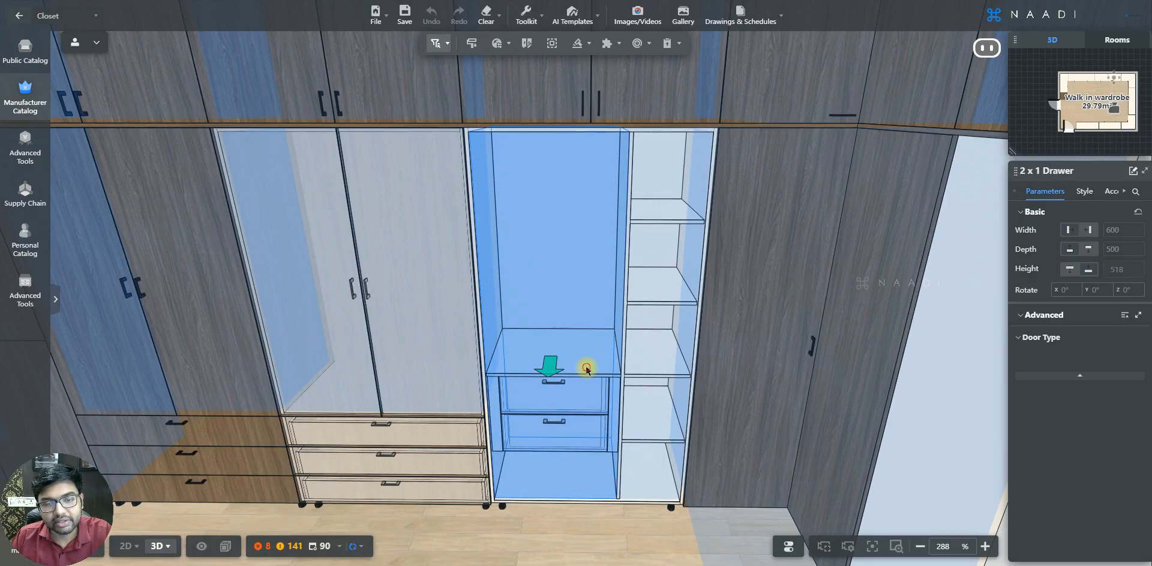
{"action": "left_click", "coordinate": [586, 370]}
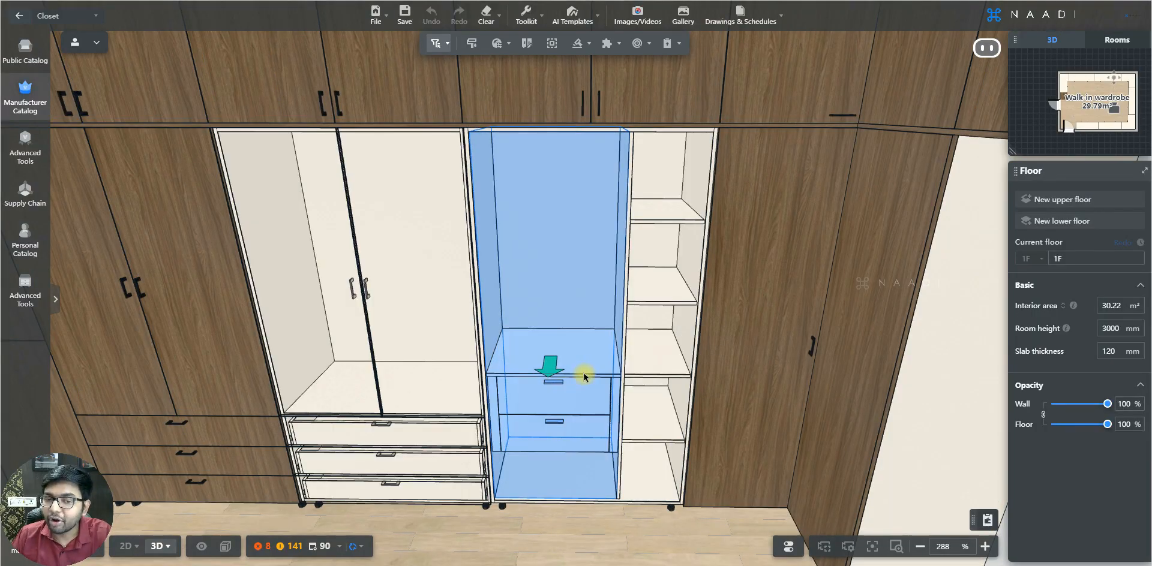
{"action": "left_click", "coordinate": [585, 376]}
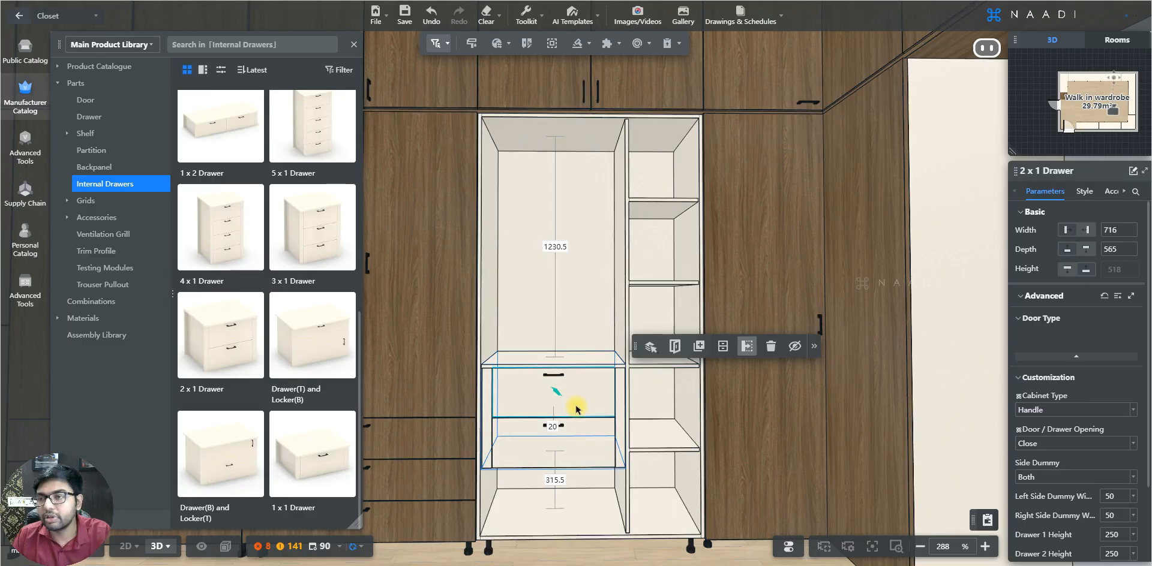
Place a 2x2 Pigeon Box from the grids in the open space below the drawer unit.
{"action": "scroll", "coordinate": [576, 410], "scroll_direction": "up", "scroll_amount": 3}
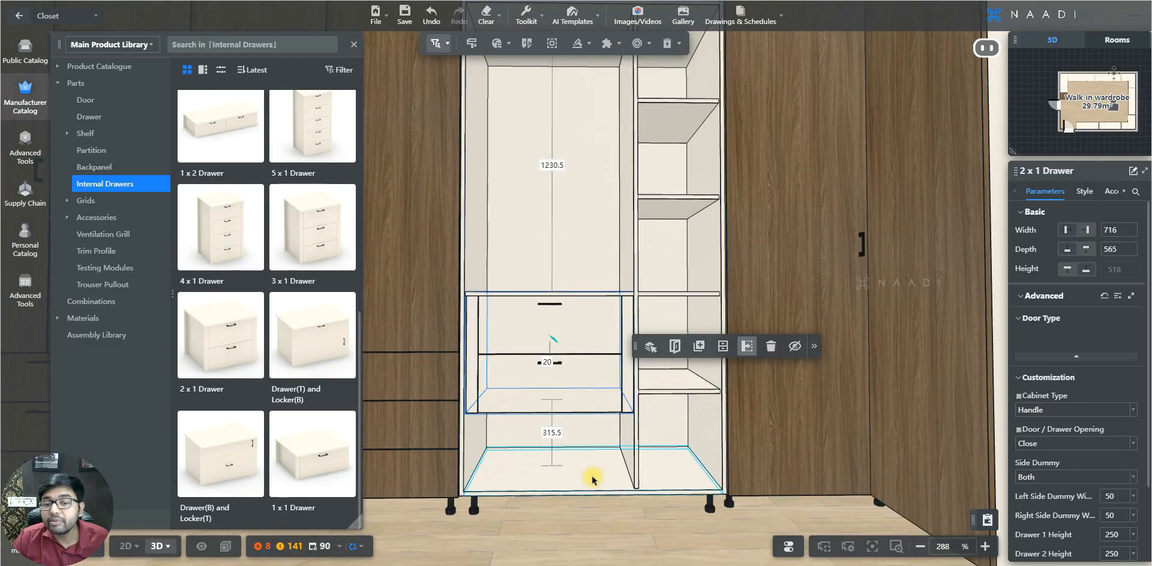
{"action": "left_click", "coordinate": [89, 205]}
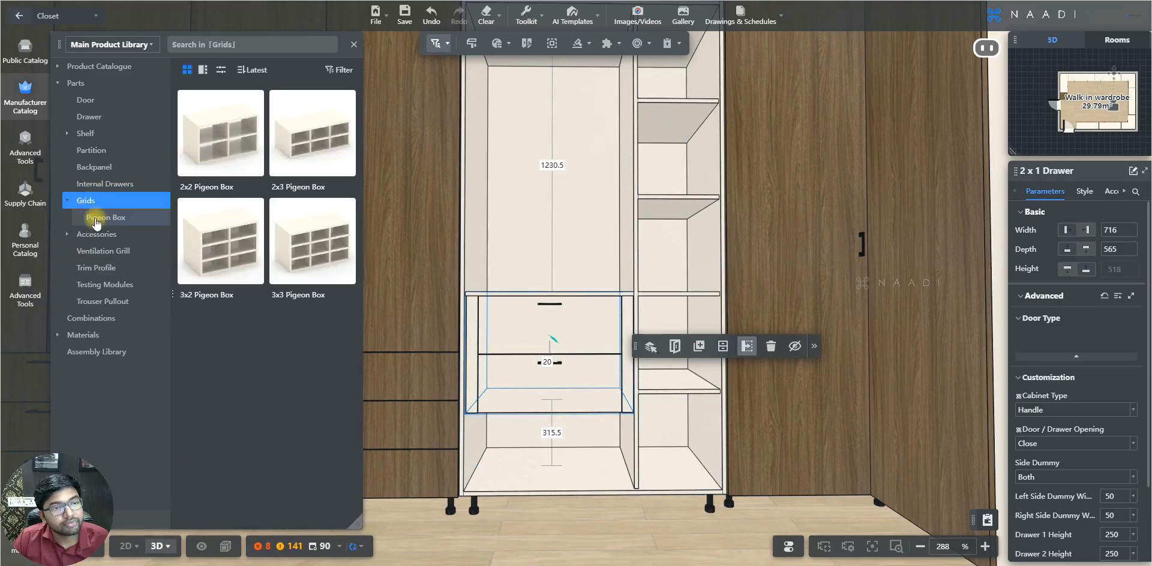
{"action": "left_click", "coordinate": [96, 217]}
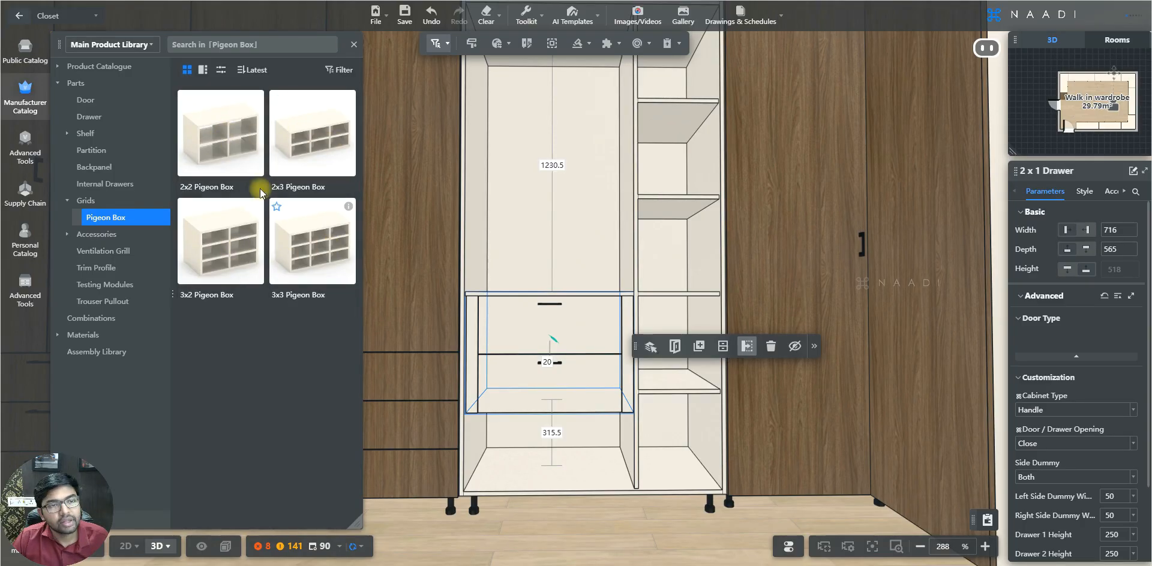
{"action": "left_click", "coordinate": [534, 432]}
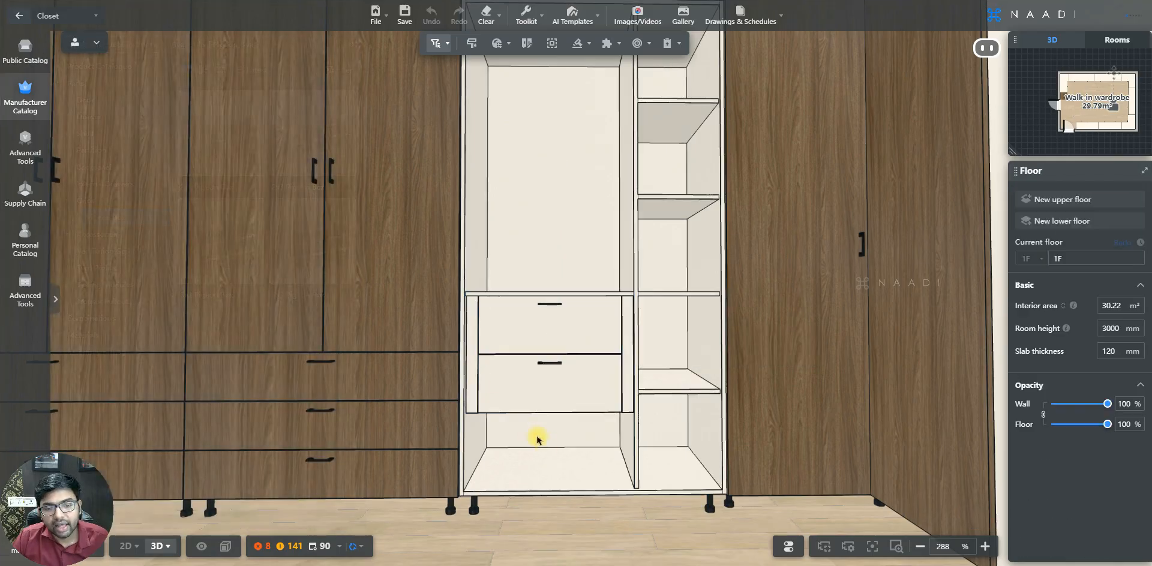
{"action": "double_click", "coordinate": [548, 447]}
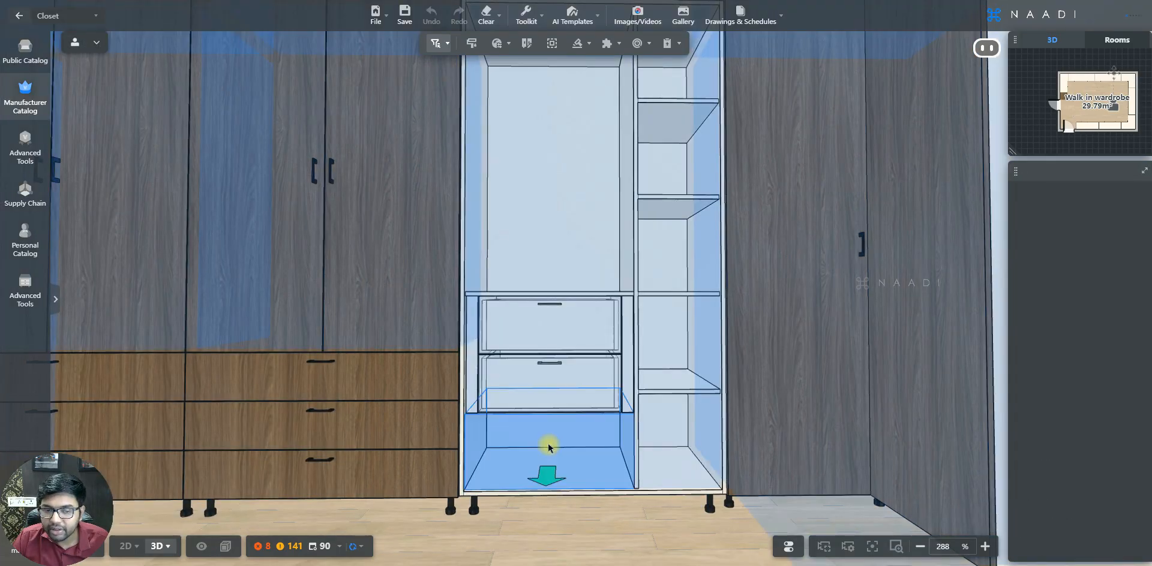
{"action": "left_click", "coordinate": [547, 447]}
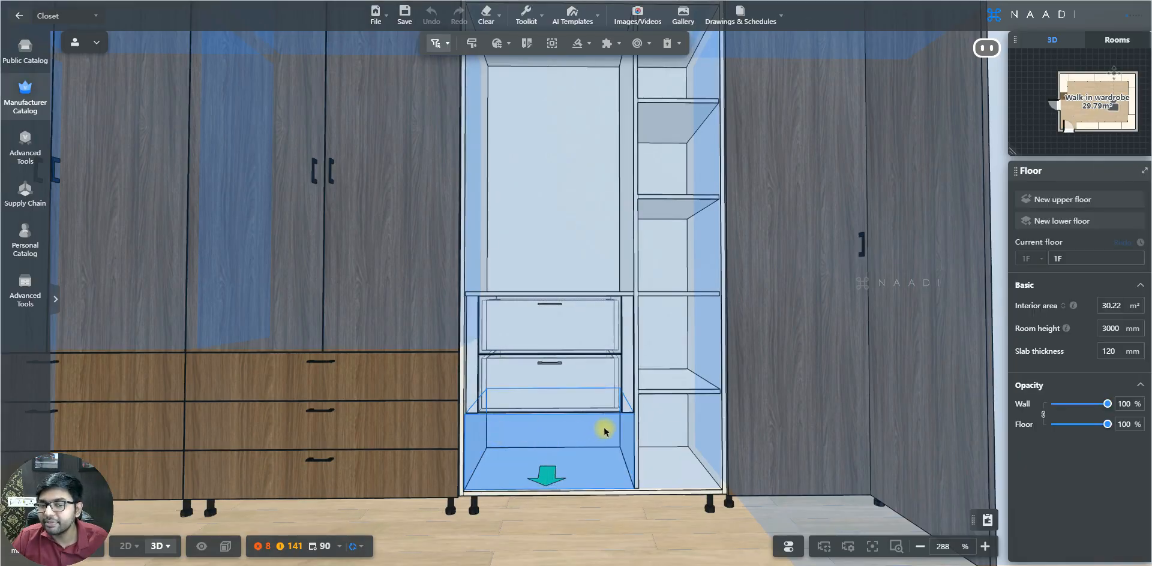
{"action": "left_click", "coordinate": [618, 496]}
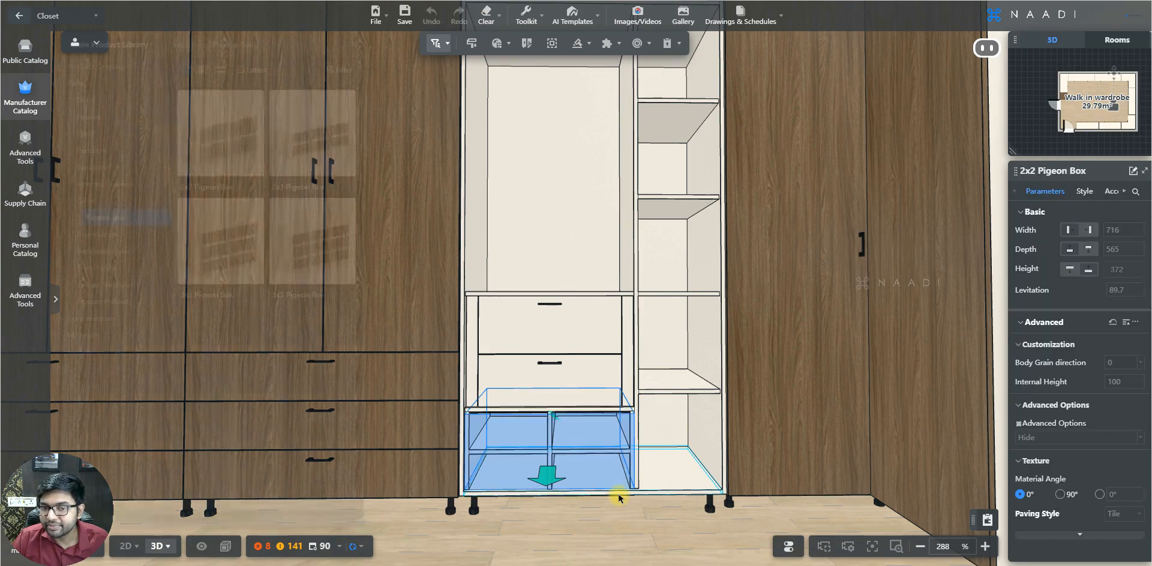
Place a side-mounted Hanger Rod in the open space above the drawers in the wide left compartment, about 60 mm below the top panel.
{"action": "key", "text": "q"}
{"action": "scroll", "coordinate": [480, 306], "scroll_direction": "up", "scroll_amount": 2}
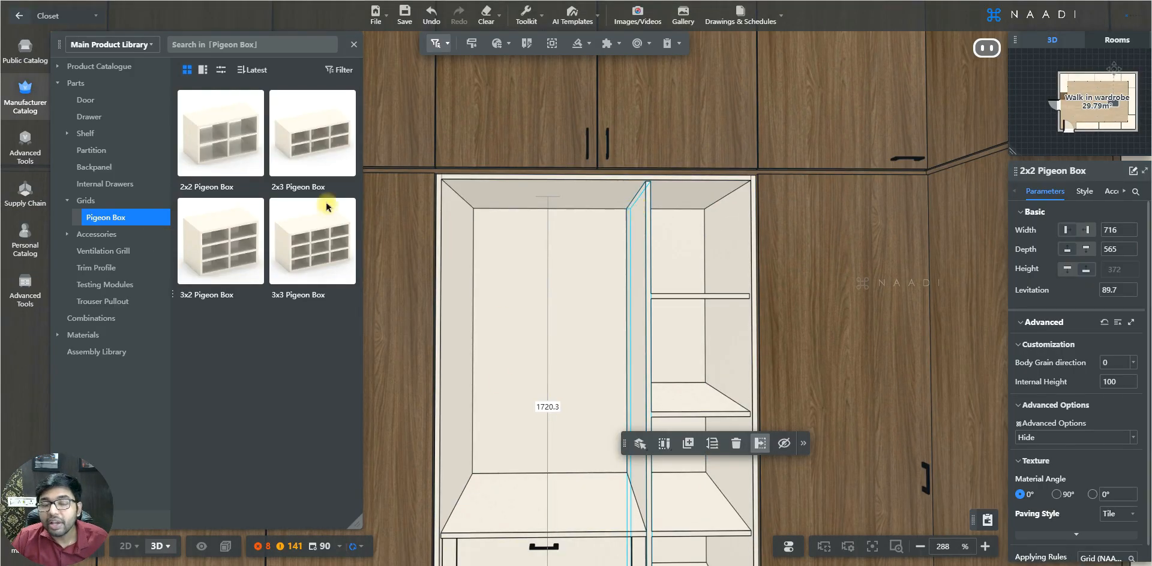
{"action": "left_click", "coordinate": [77, 235]}
{"action": "left_click", "coordinate": [109, 236]}
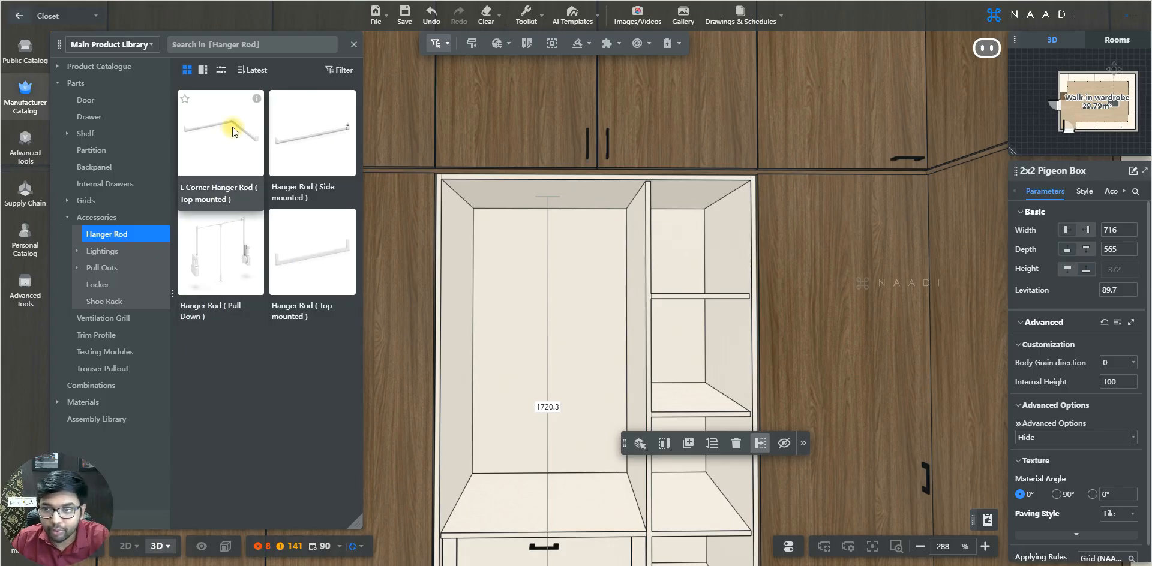
{"action": "left_click", "coordinate": [316, 157]}
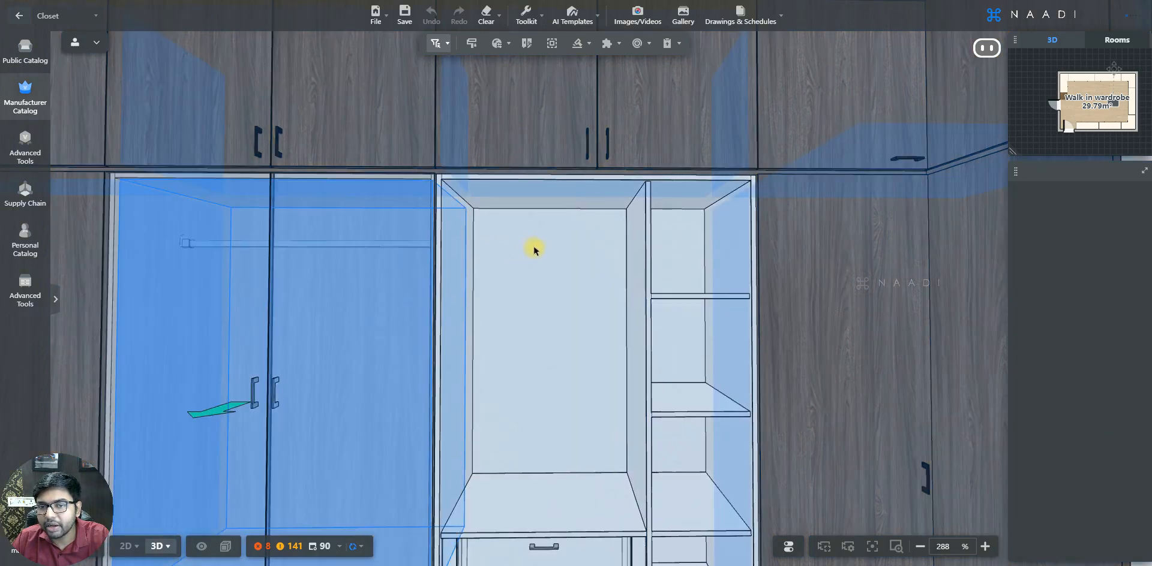
{"action": "left_click", "coordinate": [534, 250]}
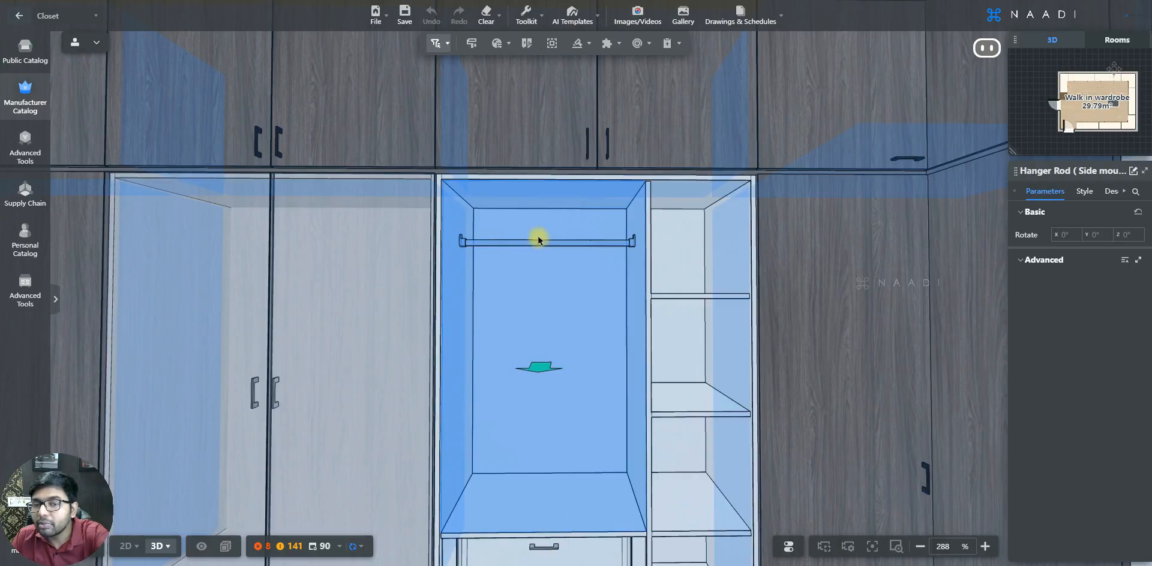
{"action": "left_click_drag", "start_coordinate": [539, 239], "coordinate": [541, 233]}
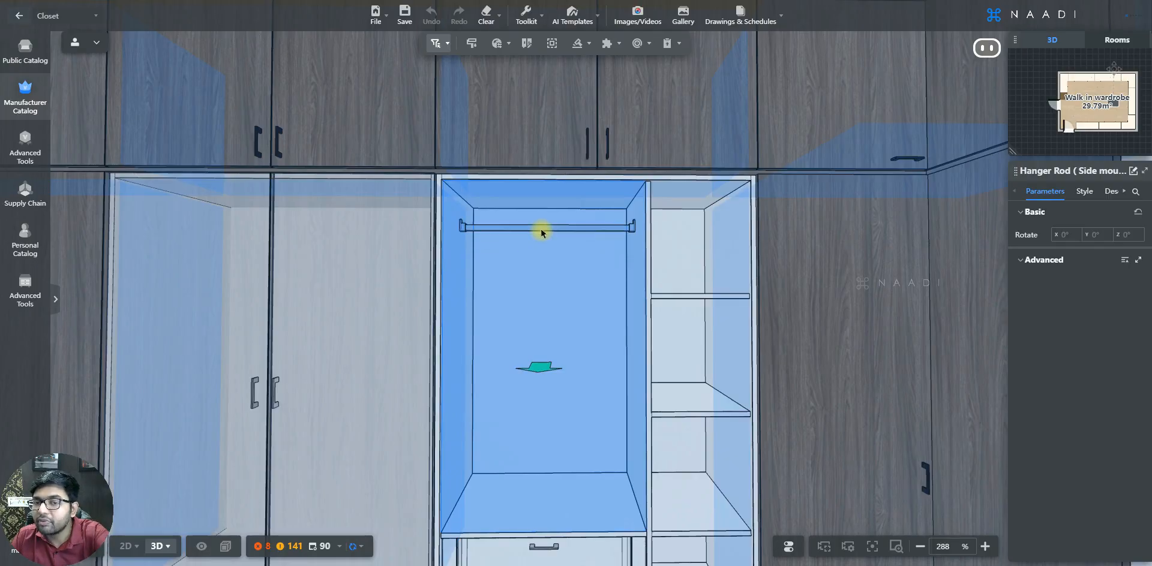
{"action": "left_click_drag", "start_coordinate": [541, 233], "coordinate": [700, 226]}
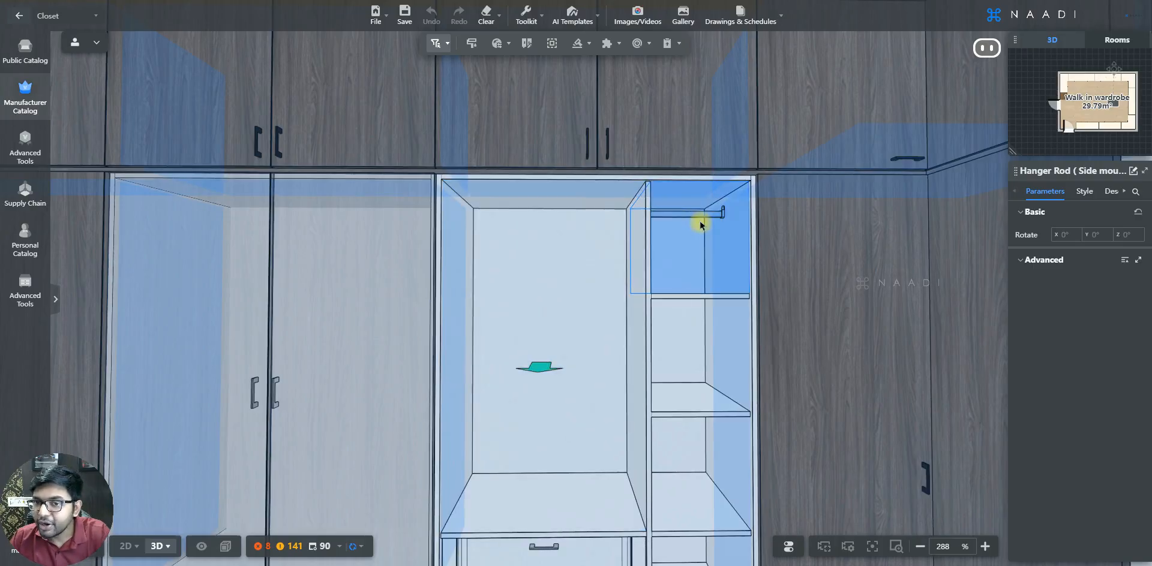
{"action": "left_click_drag", "start_coordinate": [700, 226], "coordinate": [580, 230]}
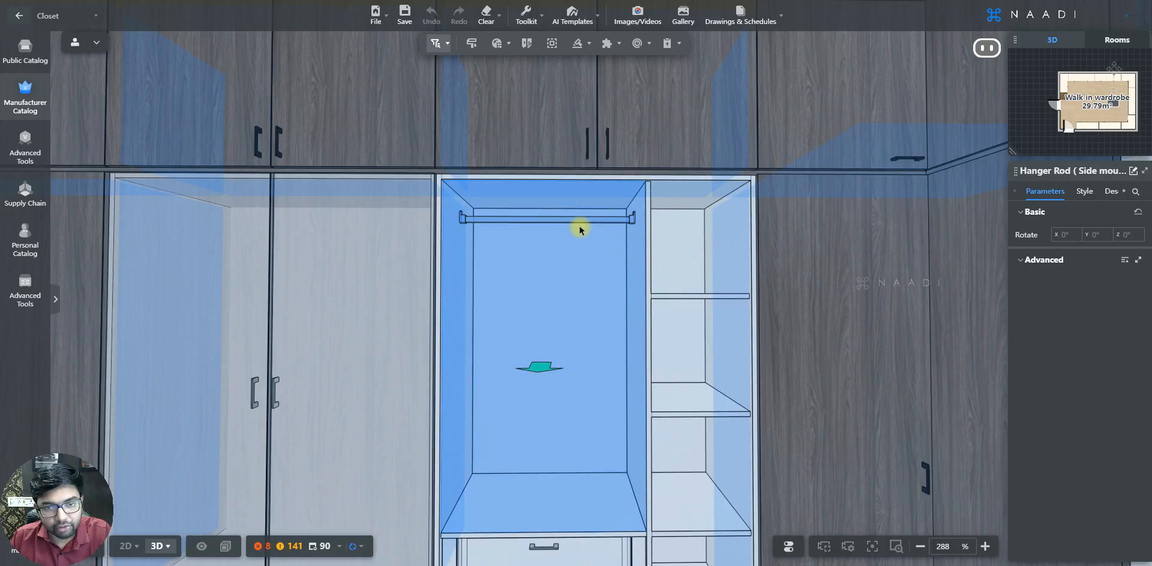
{"action": "left_click", "coordinate": [580, 228]}
Set the hanger rod's distance from the top panel to 80 mm.
{"action": "right_click_drag", "start_coordinate": [591, 281], "coordinate": [586, 281]}
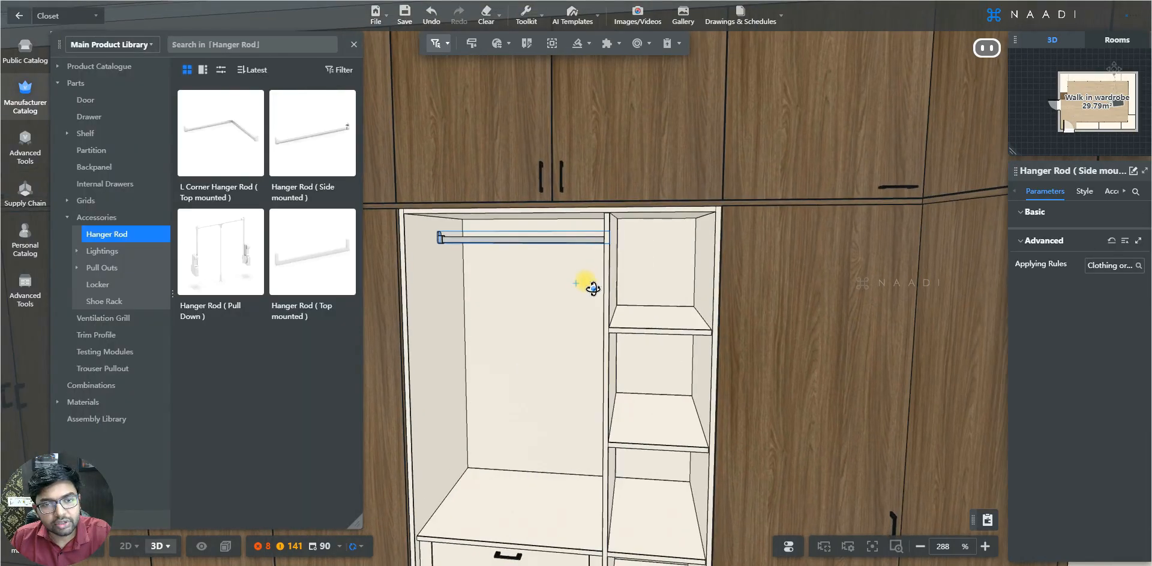
{"action": "left_click", "coordinate": [442, 239]}
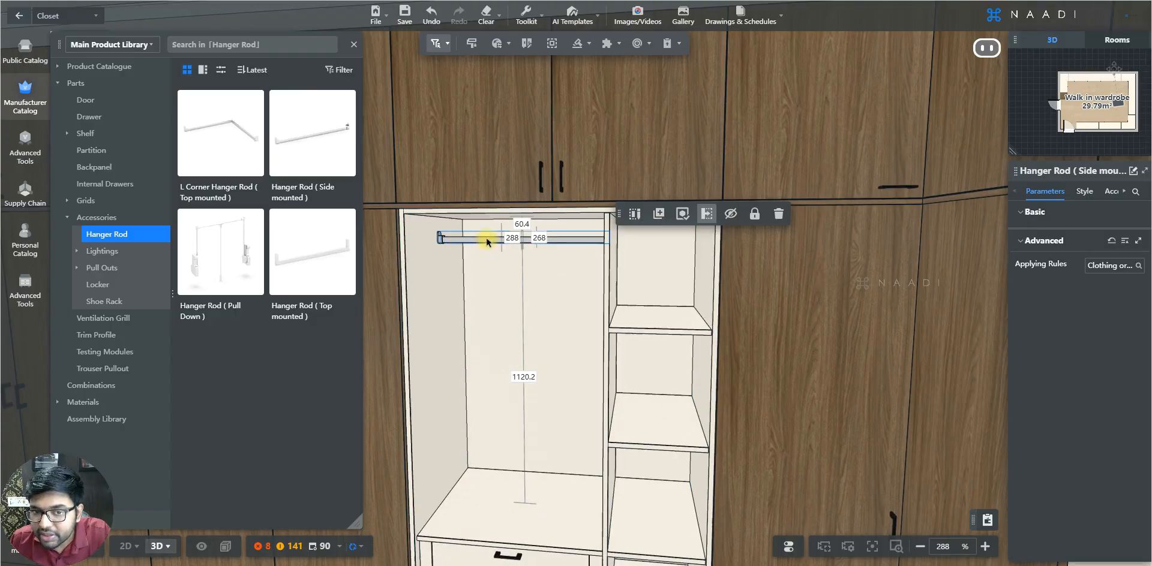
{"action": "scroll", "coordinate": [474, 242], "scroll_direction": "up", "scroll_amount": 1}
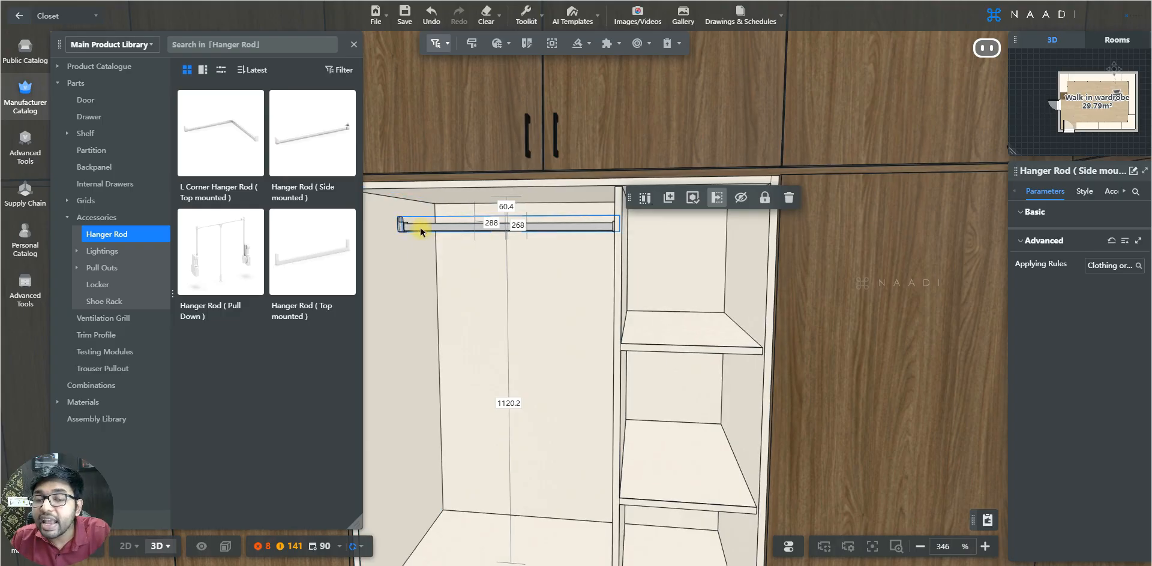
{"action": "left_click", "coordinate": [506, 208]}
{"action": "type", "text": "80"}
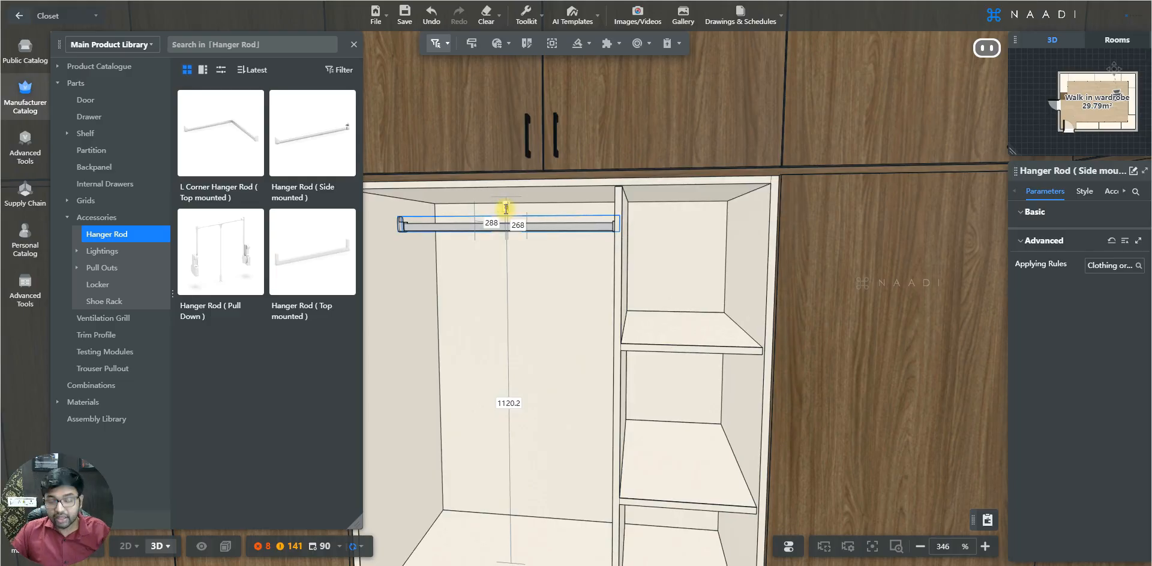
{"action": "key", "text": "Escape"}
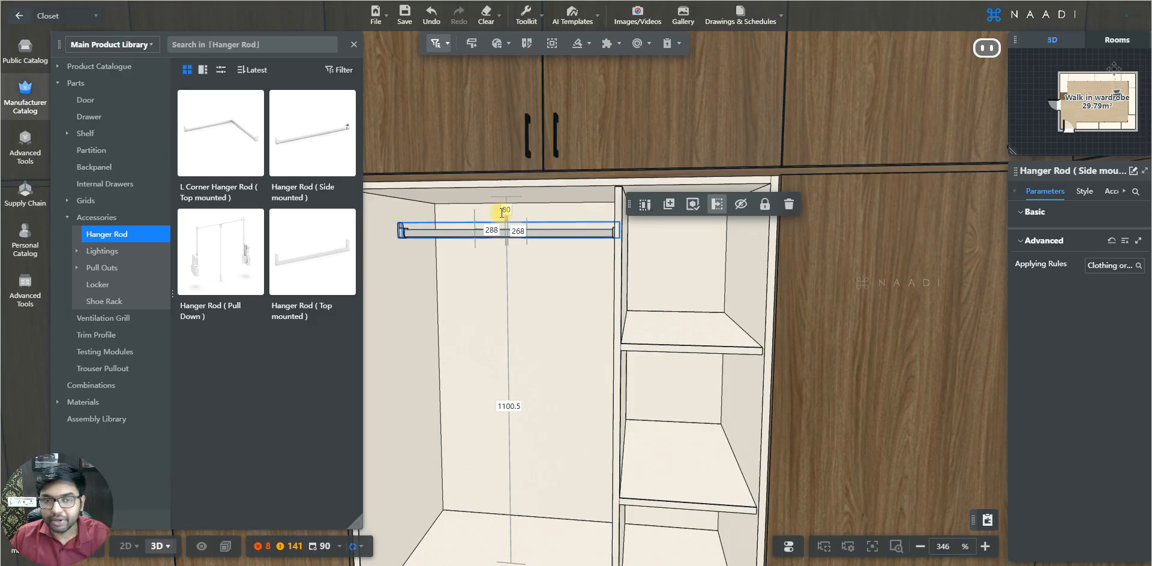
Place a Horizontal Shelf Strip Light from the lighting accessories under the top panel of the wide left compartment.
{"action": "key", "text": "s"}
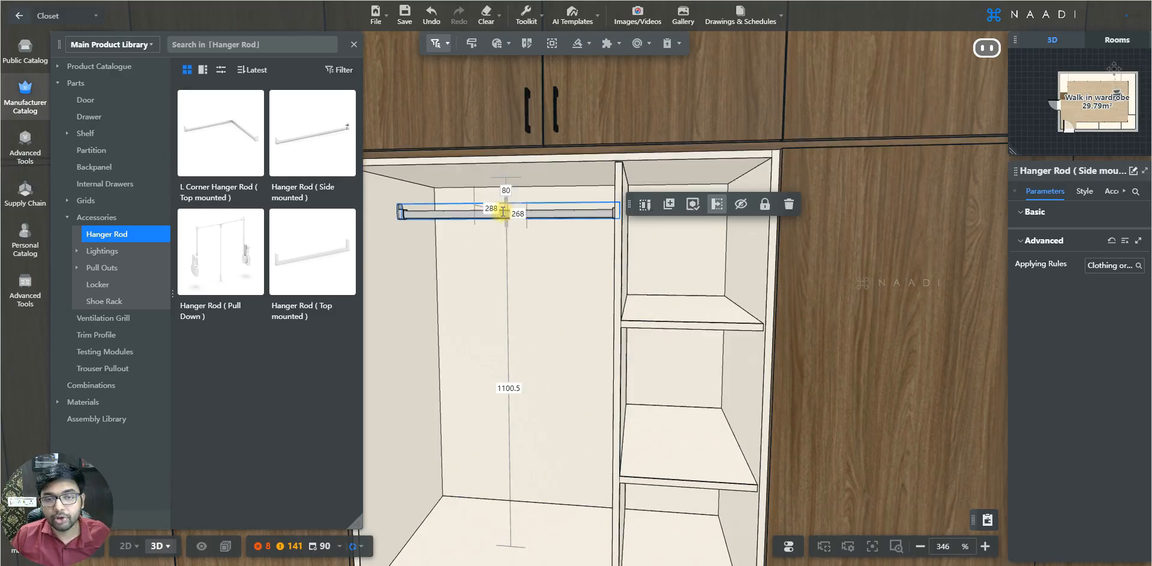
{"action": "key", "text": "a"}
{"action": "key", "text": "s"}
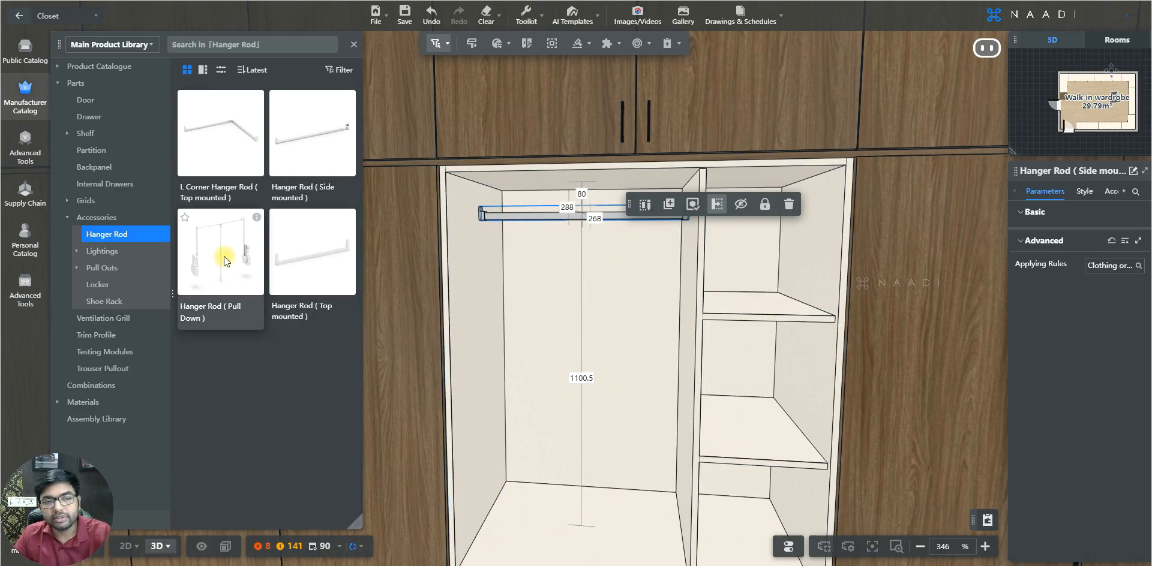
{"action": "left_click", "coordinate": [118, 257]}
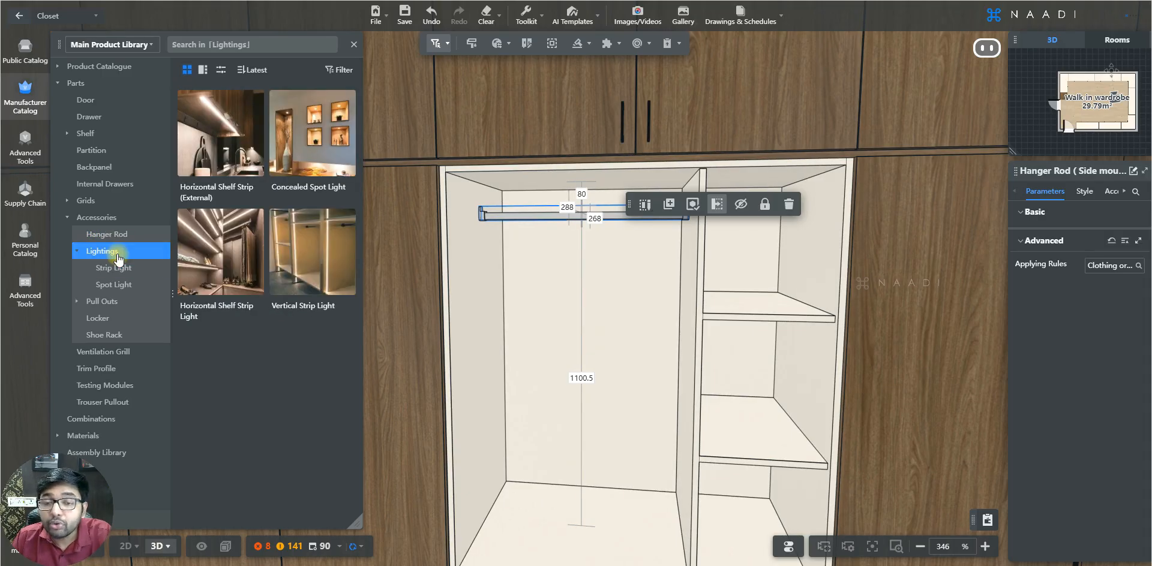
{"action": "left_click", "coordinate": [116, 268]}
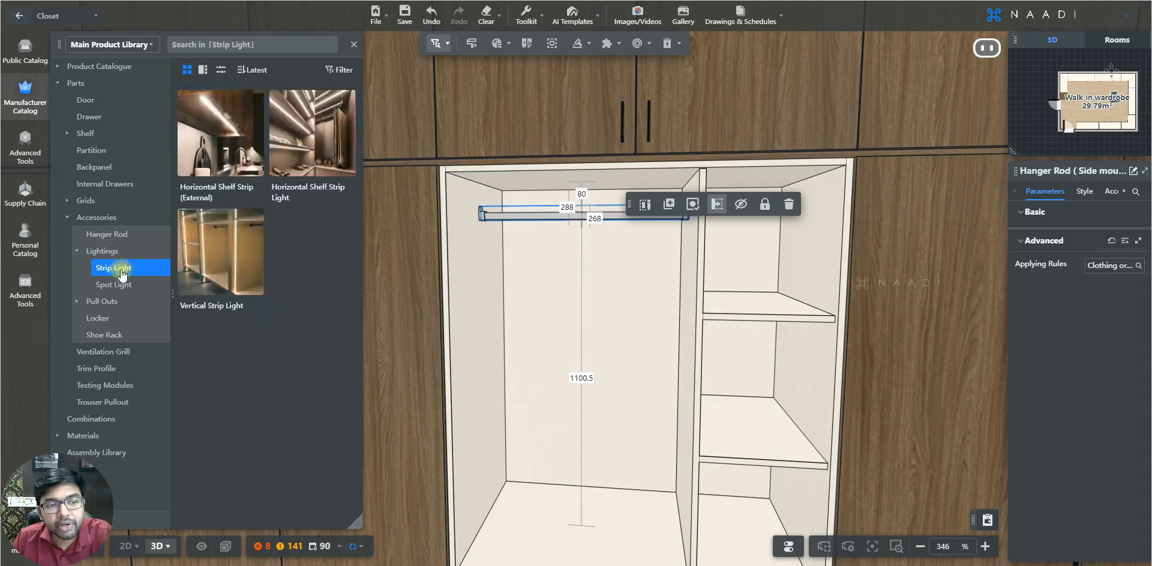
{"action": "left_click", "coordinate": [126, 283]}
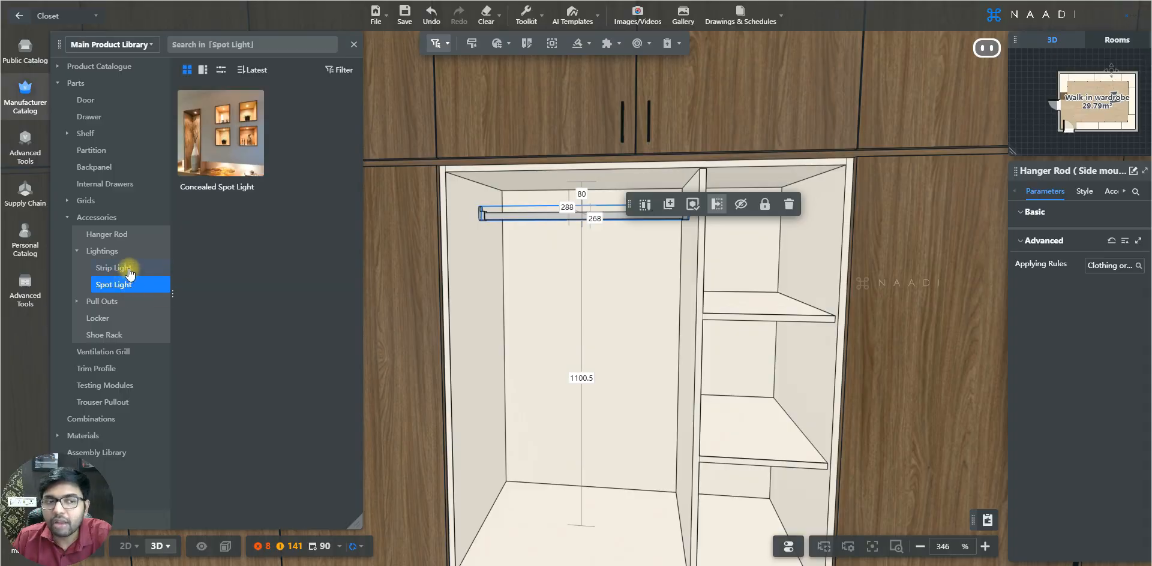
{"action": "left_click", "coordinate": [128, 271]}
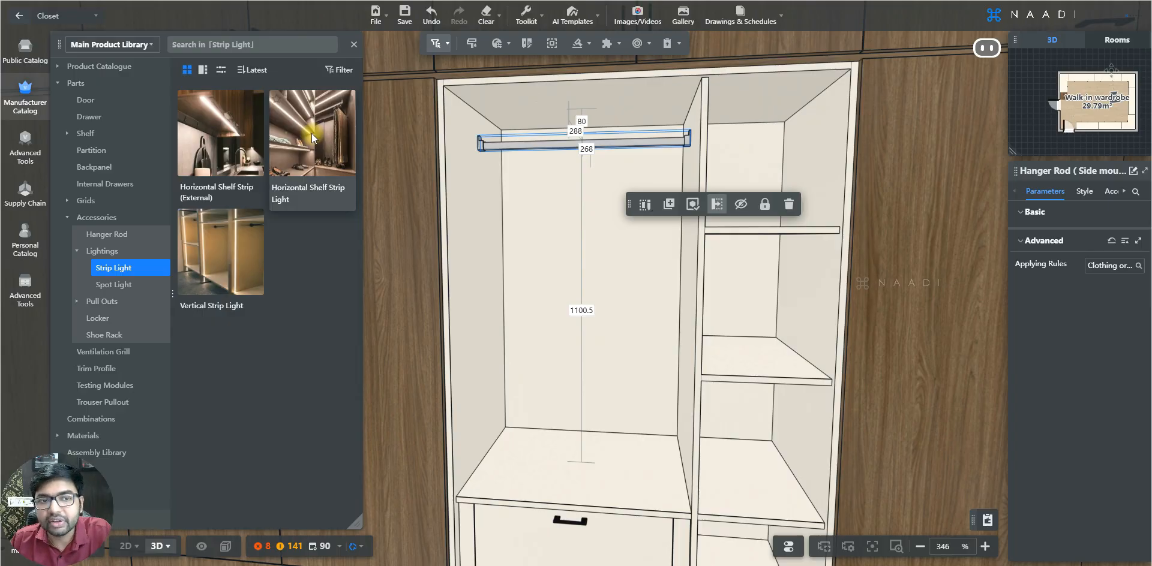
{"action": "left_click", "coordinate": [398, 149]}
{"action": "left_click", "coordinate": [545, 184]}
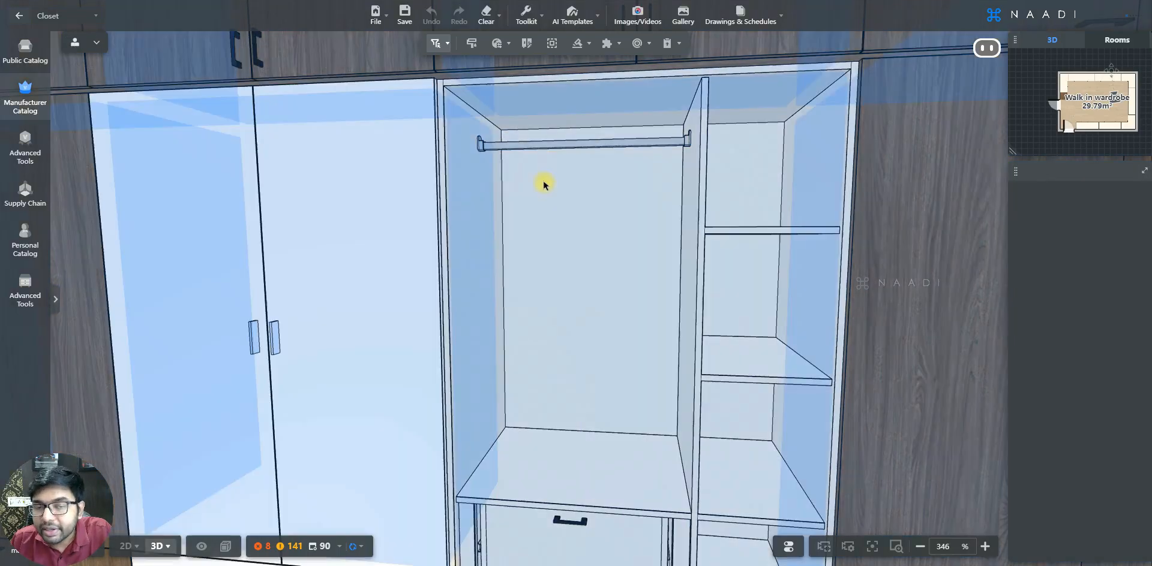
{"action": "left_click", "coordinate": [546, 182]}
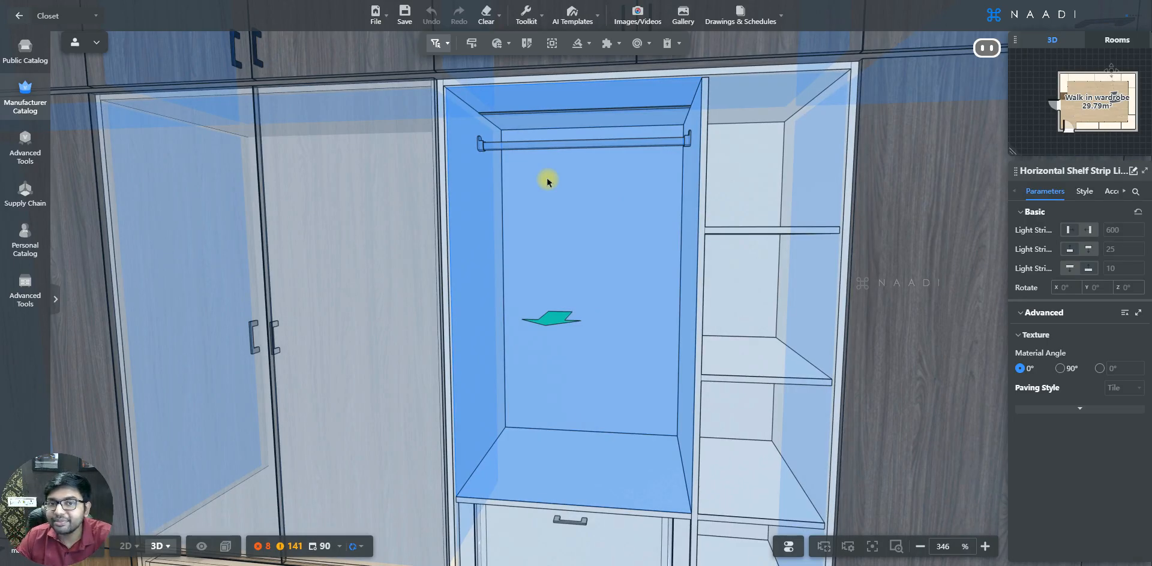
{"action": "left_click", "coordinate": [547, 182]}
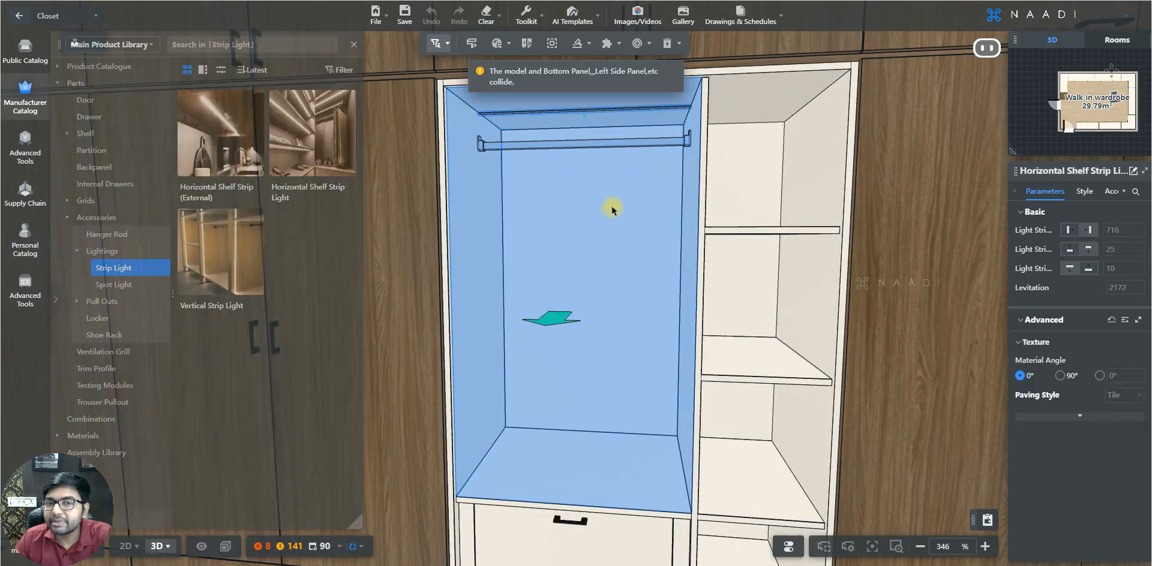
{"action": "left_click", "coordinate": [612, 209]}
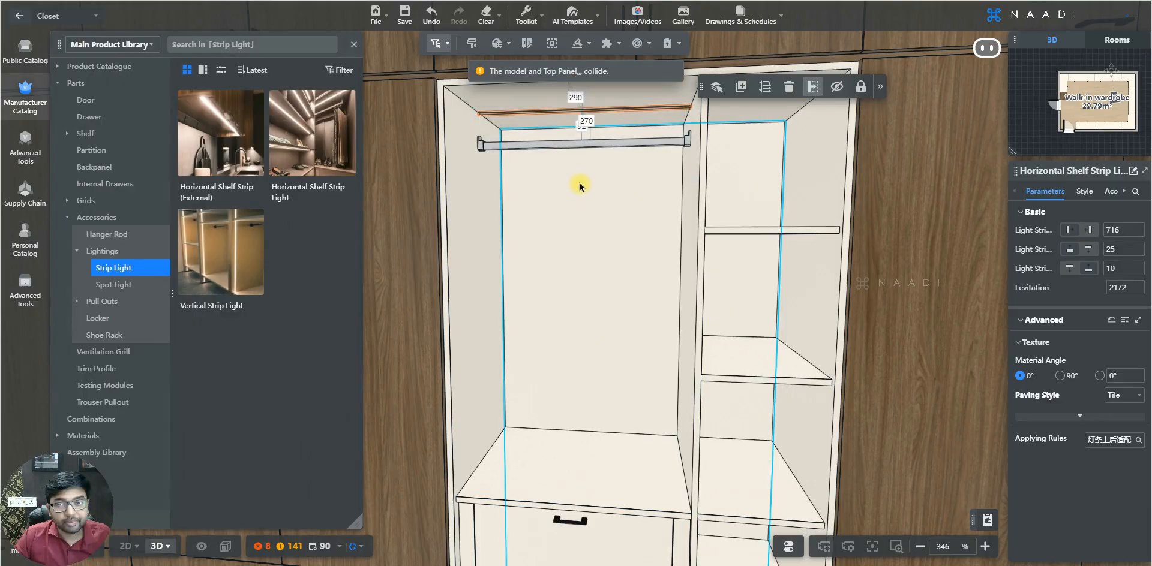
Move the strip light above the hanger rod back until it sits flush against the wardrobe's back panel.
{"action": "left_click", "coordinate": [598, 188]}
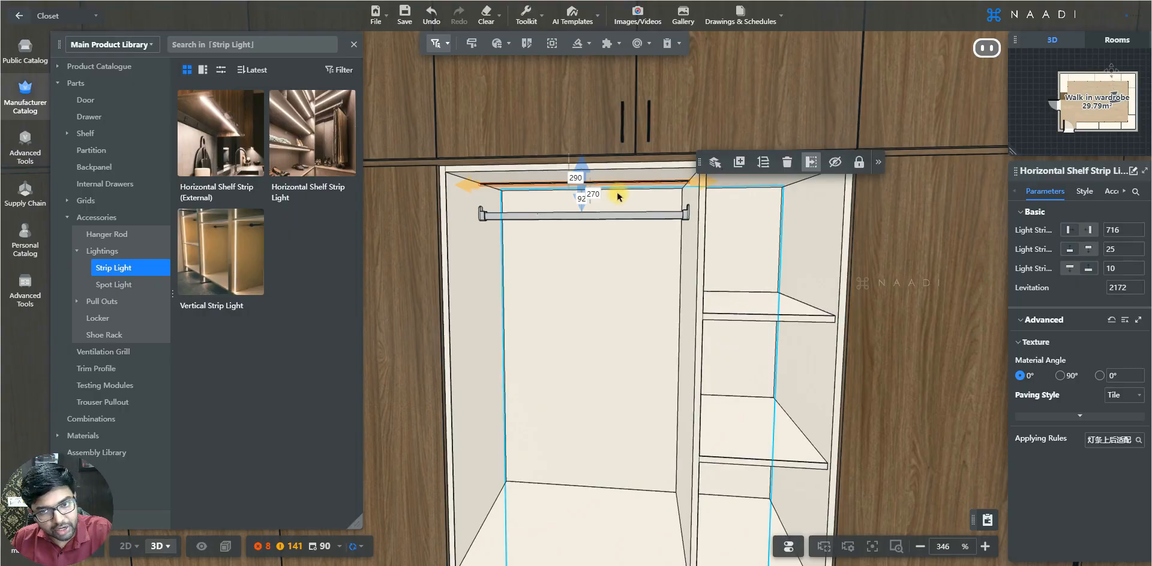
{"action": "left_click", "coordinate": [597, 197]}
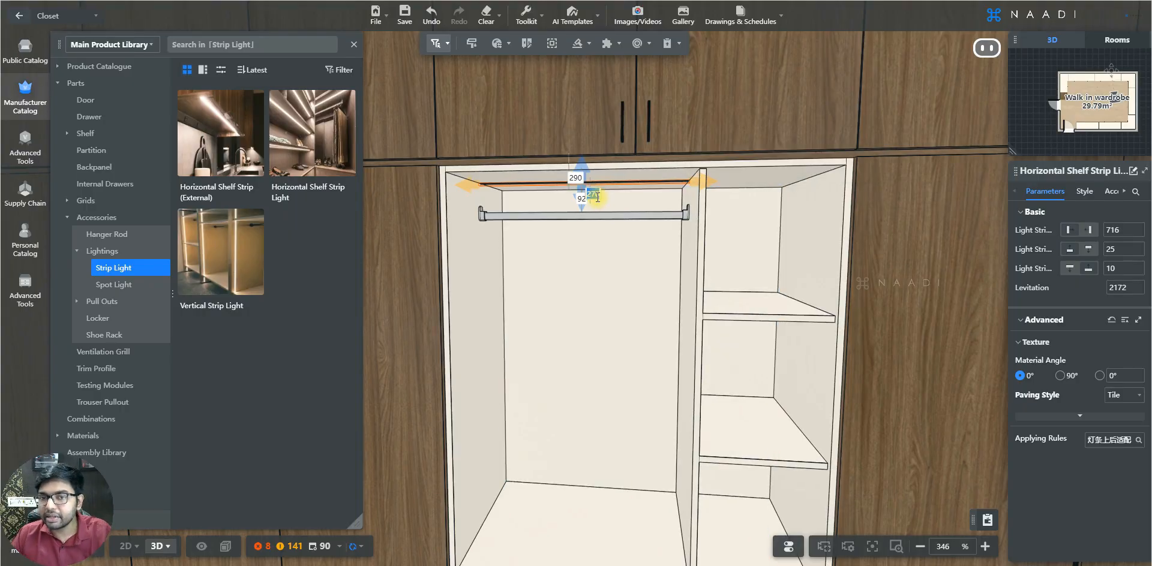
{"action": "type", "text": "9"}
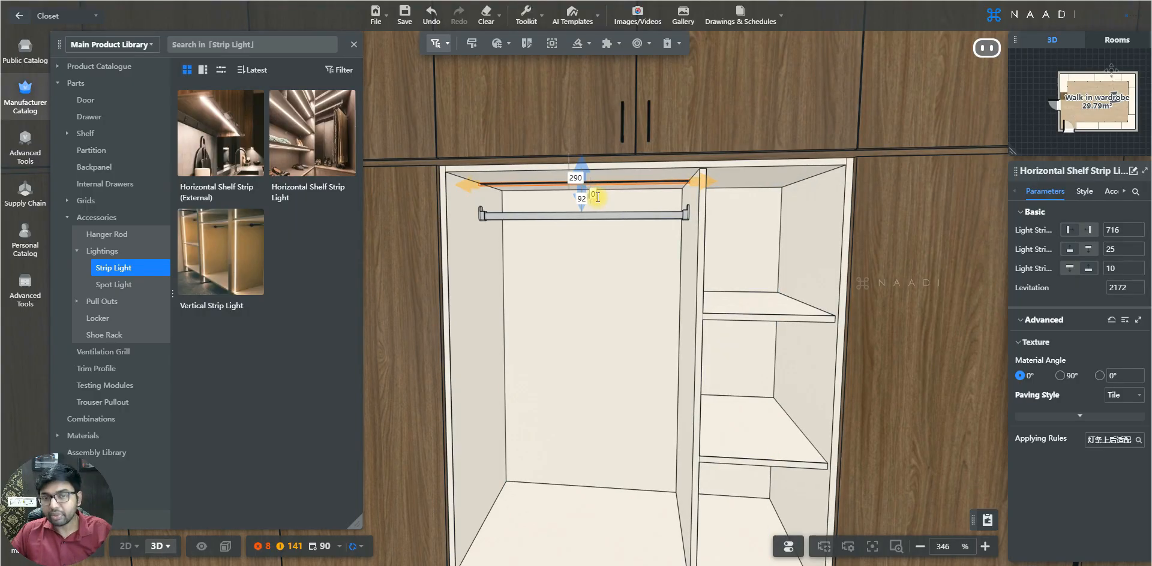
{"action": "type", "text": "2"}
{"action": "key", "text": "Return"}
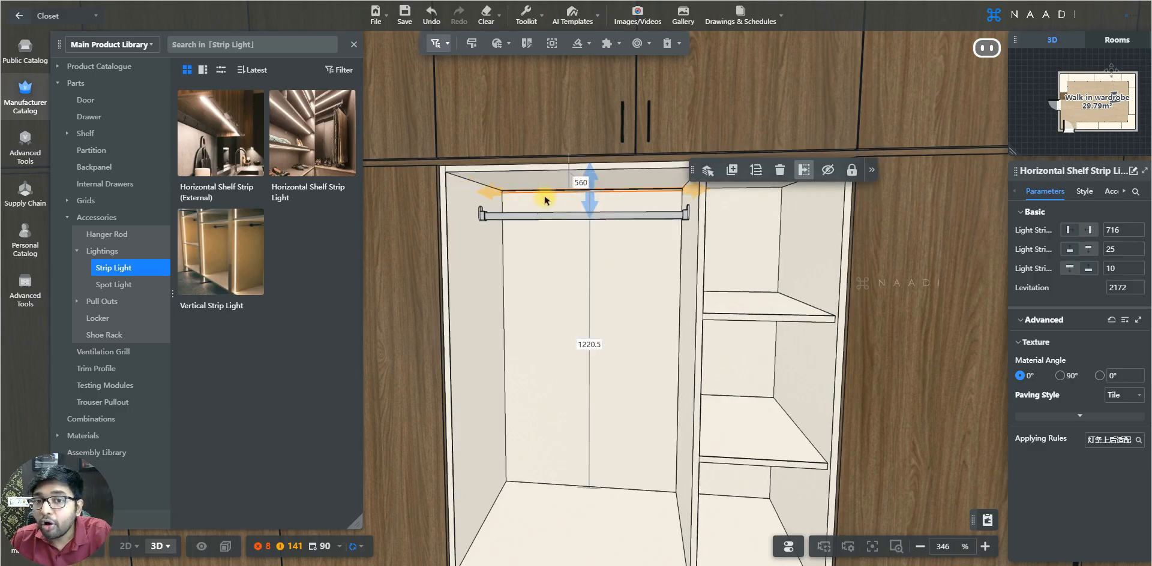
Try a different front distance for the strip light above the hanger rod, and undo the change.
{"action": "left_click", "coordinate": [581, 183]}
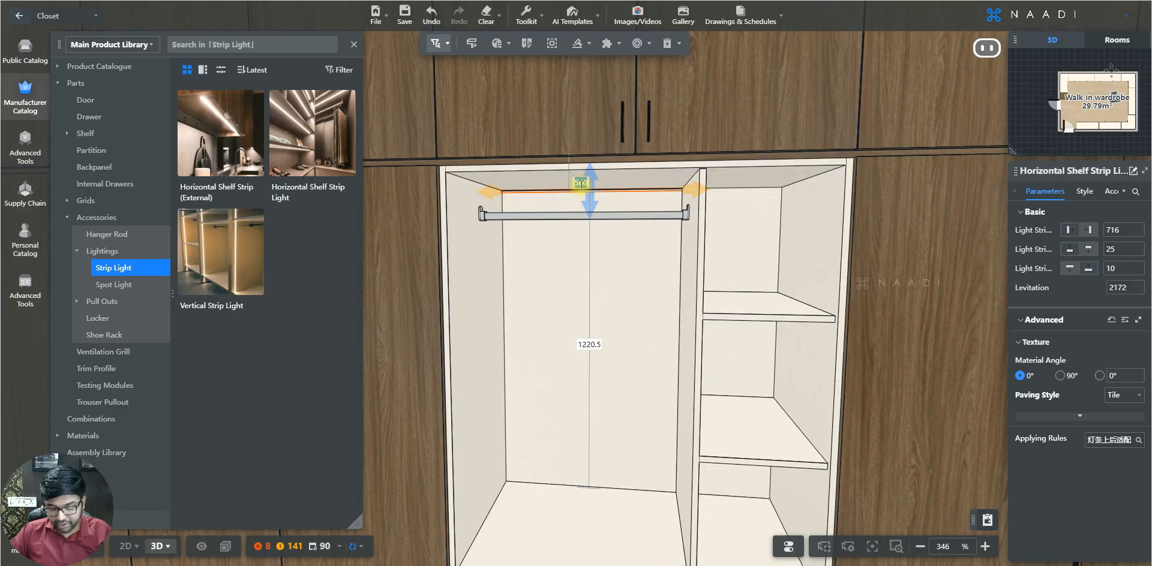
{"action": "key", "text": "BackSpace"}
{"action": "left_click", "coordinate": [580, 183]}
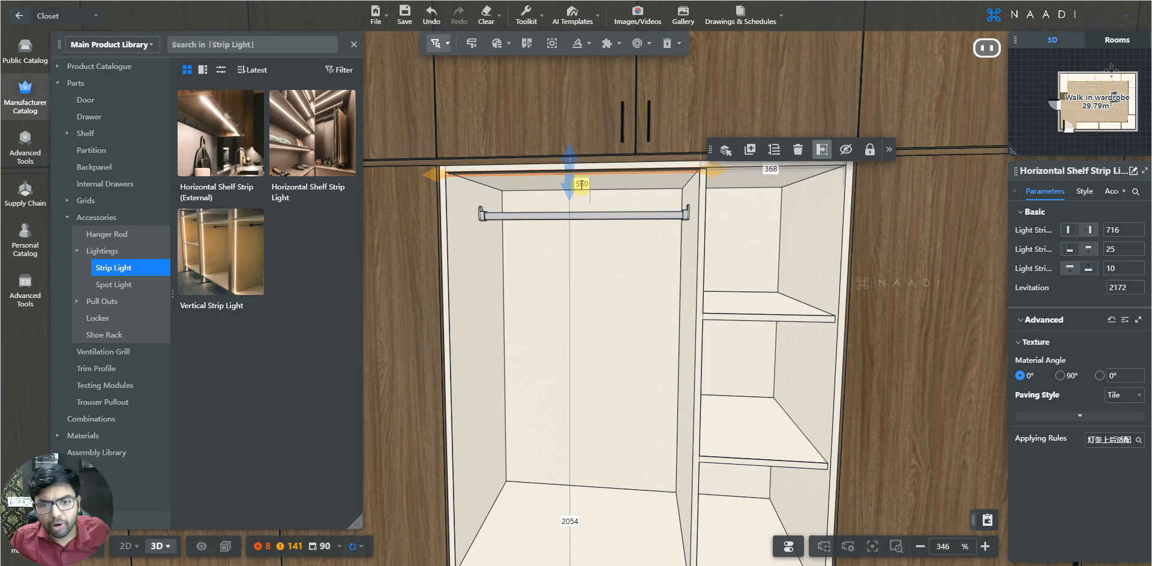
{"action": "key", "text": "ctrl+z"}
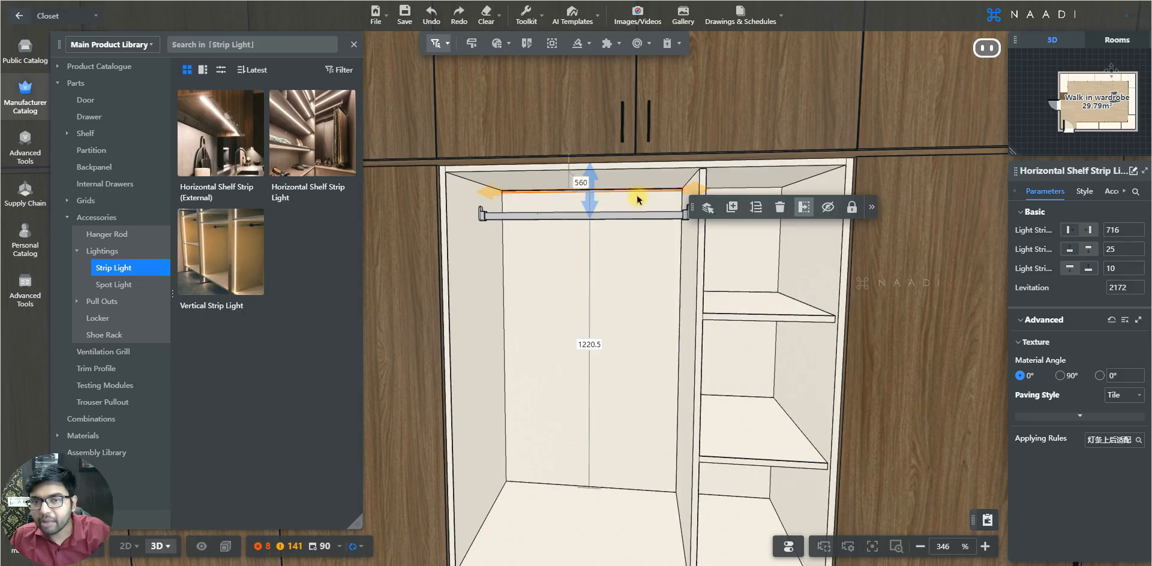
Place a Horizontal Shelf Strip Light in the uppermost compartment of the narrow right column and move it flush against the back panel.
{"action": "left_click", "coordinate": [300, 140]}
{"action": "left_click", "coordinate": [766, 229]}
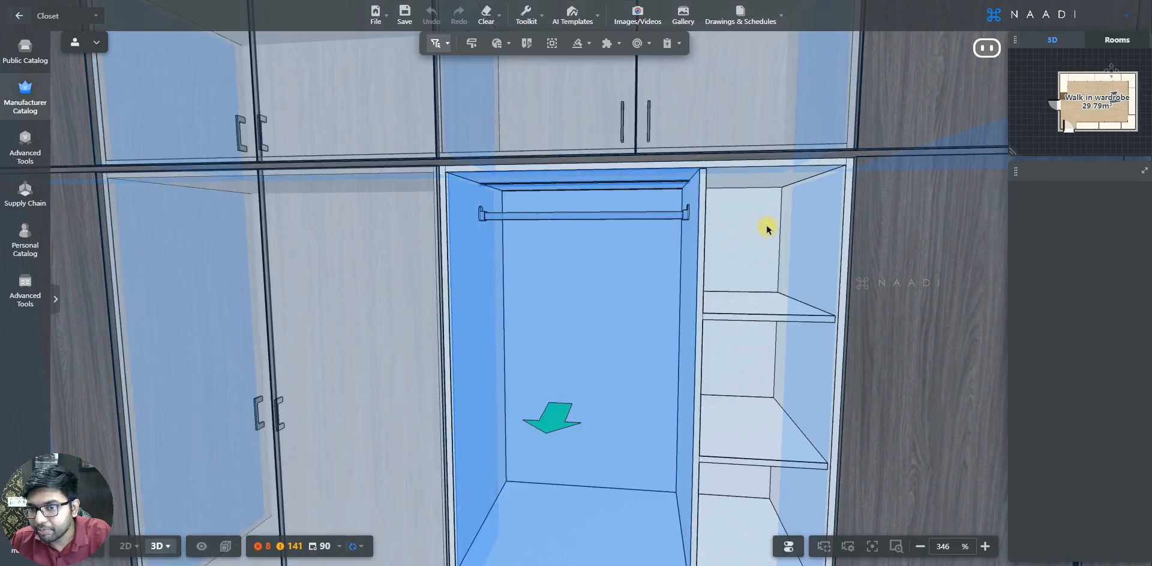
{"action": "left_click", "coordinate": [766, 230]}
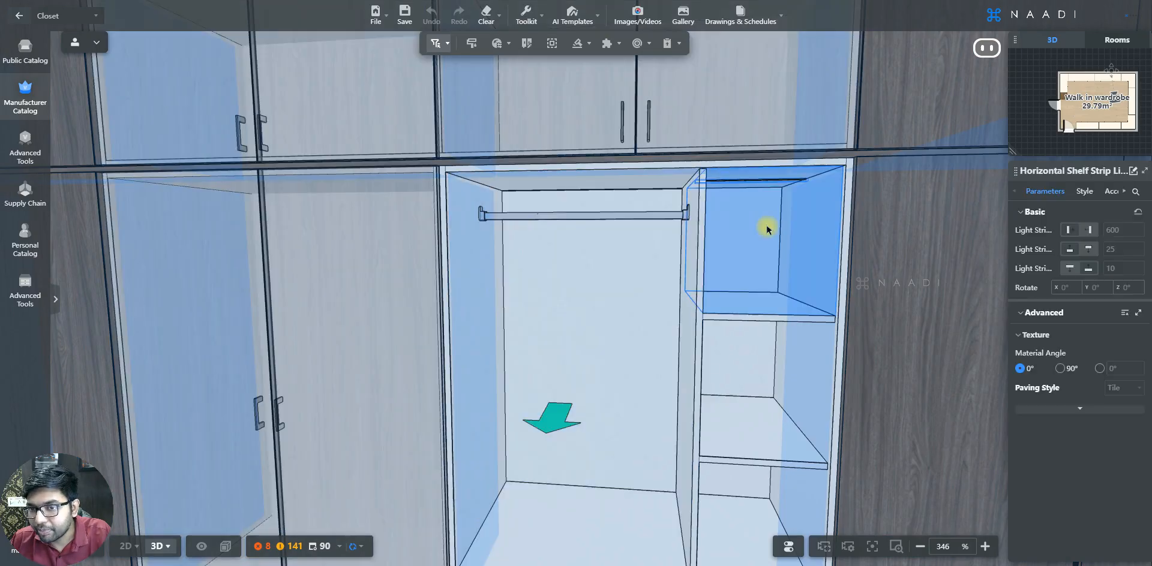
{"action": "left_click", "coordinate": [790, 187]}
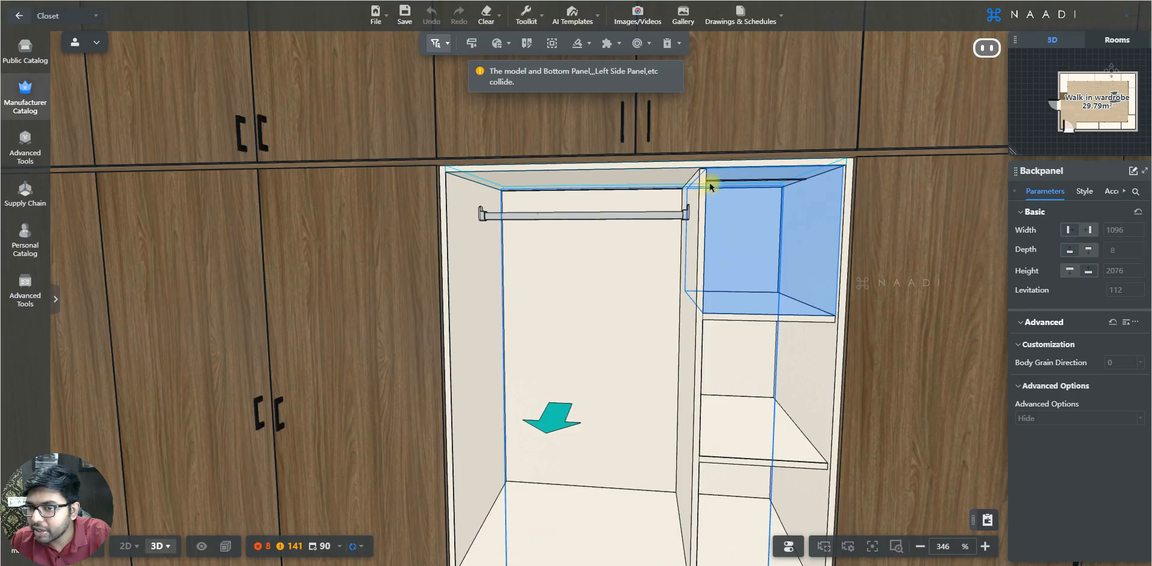
{"action": "left_click_drag", "start_coordinate": [706, 186], "coordinate": [787, 189]}
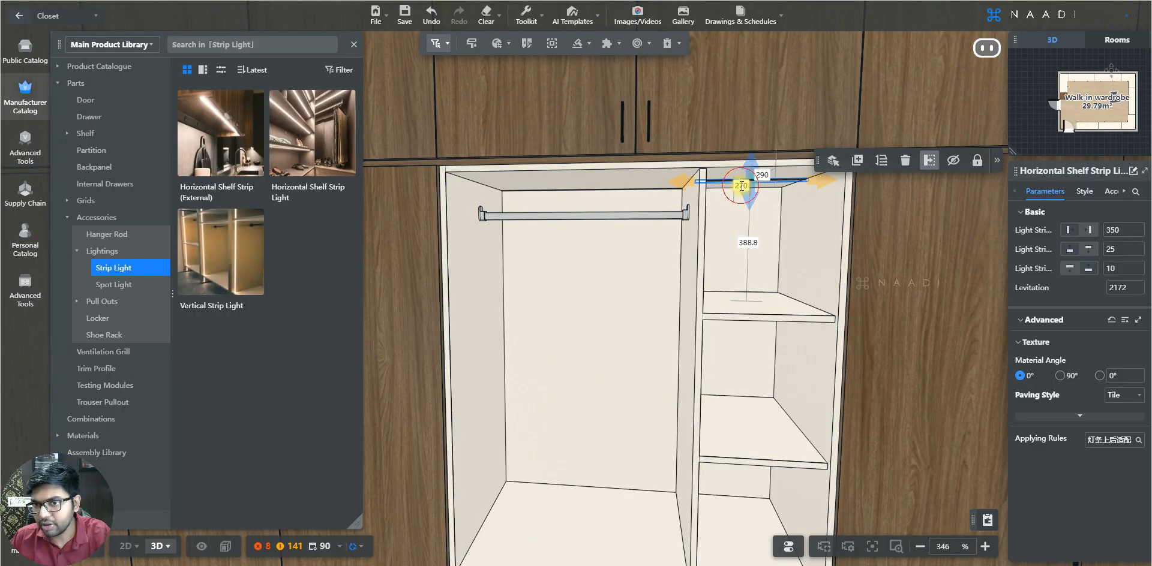
{"action": "left_click", "coordinate": [742, 186]}
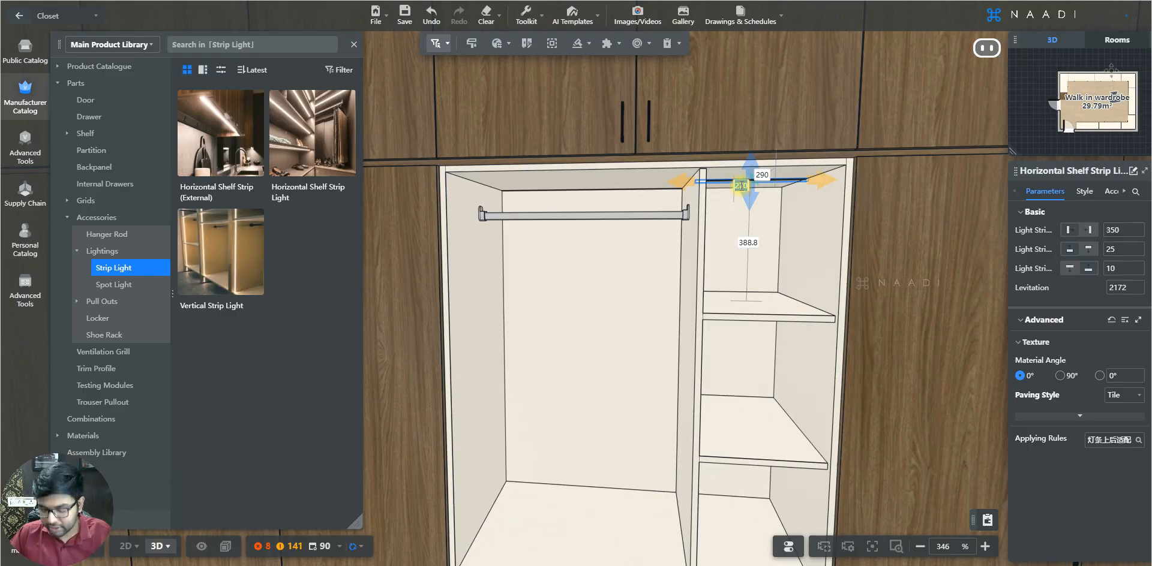
{"action": "left_click", "coordinate": [742, 186]}
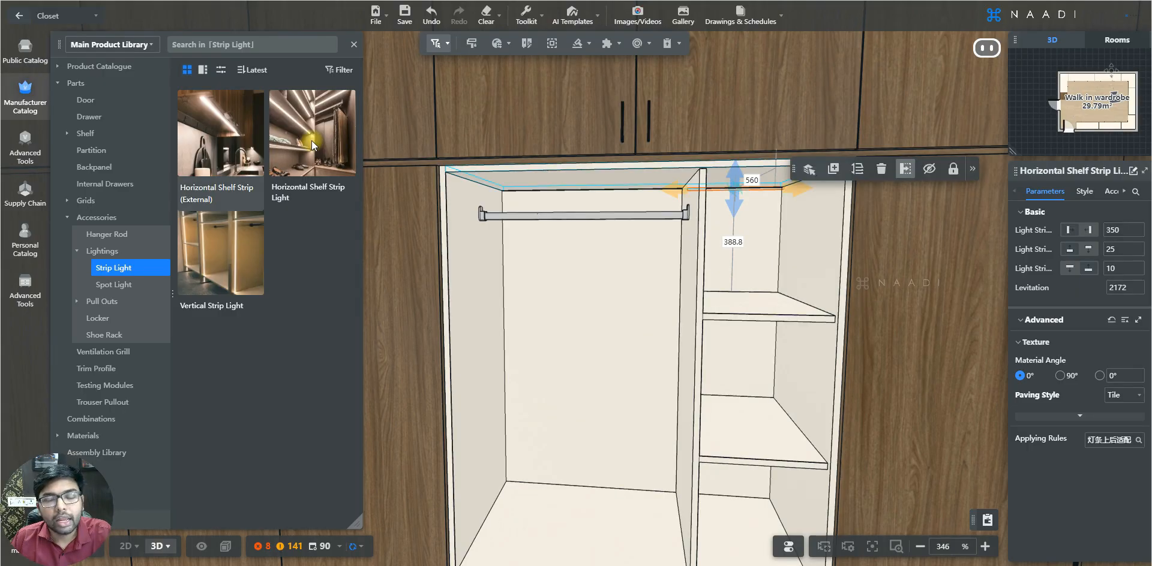
Place a Horizontal Shelf Strip Light beneath the upper shelf of the narrow right column and move it back to the back panel.
{"action": "left_click", "coordinate": [782, 362]}
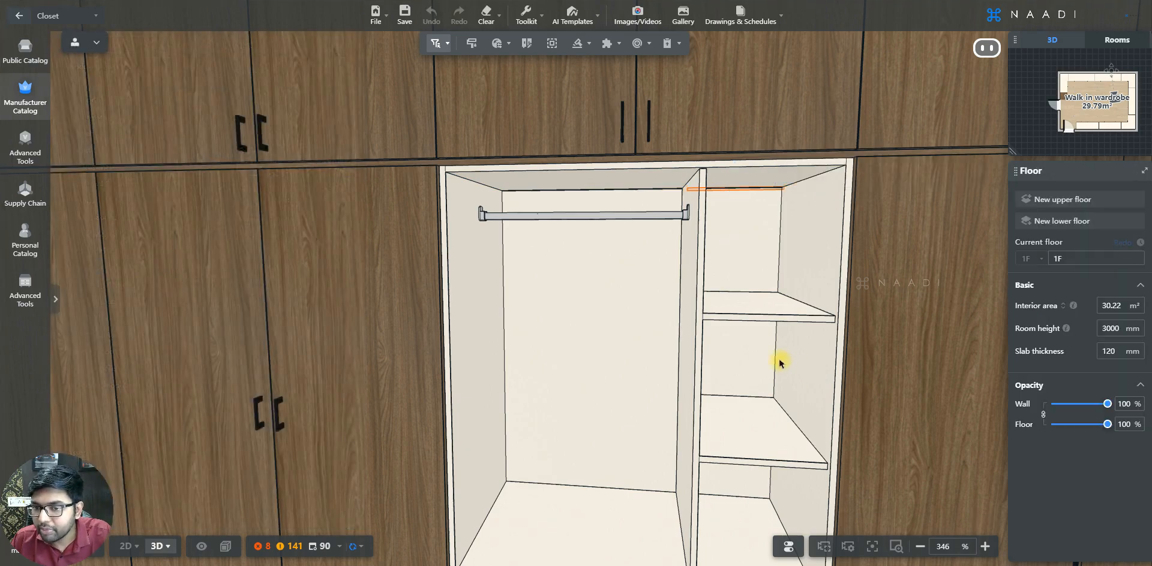
{"action": "left_click", "coordinate": [779, 362]}
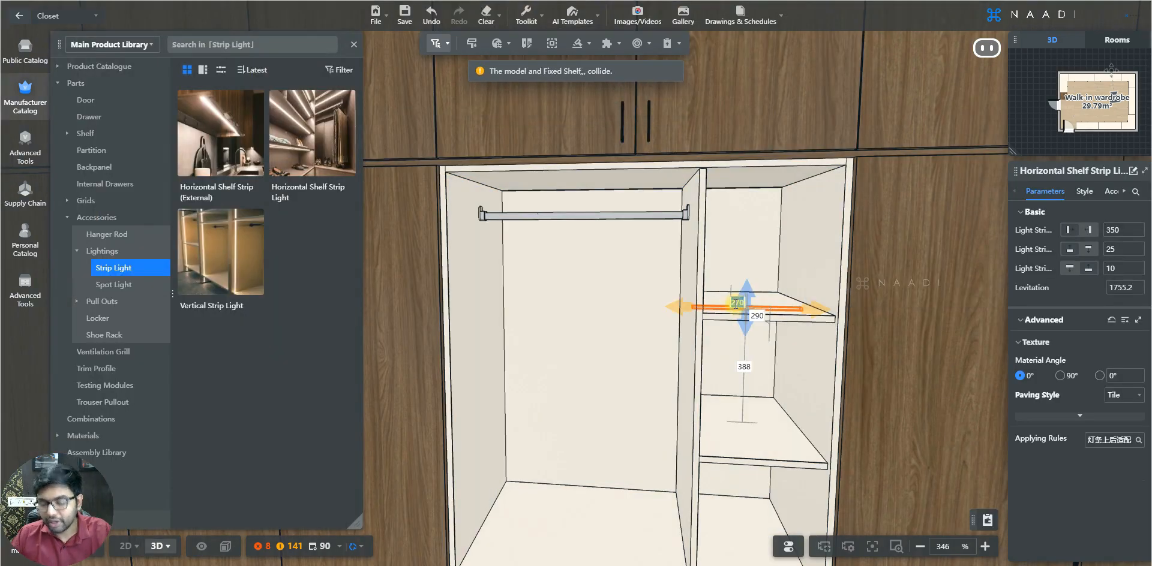
{"action": "left_click", "coordinate": [771, 377]}
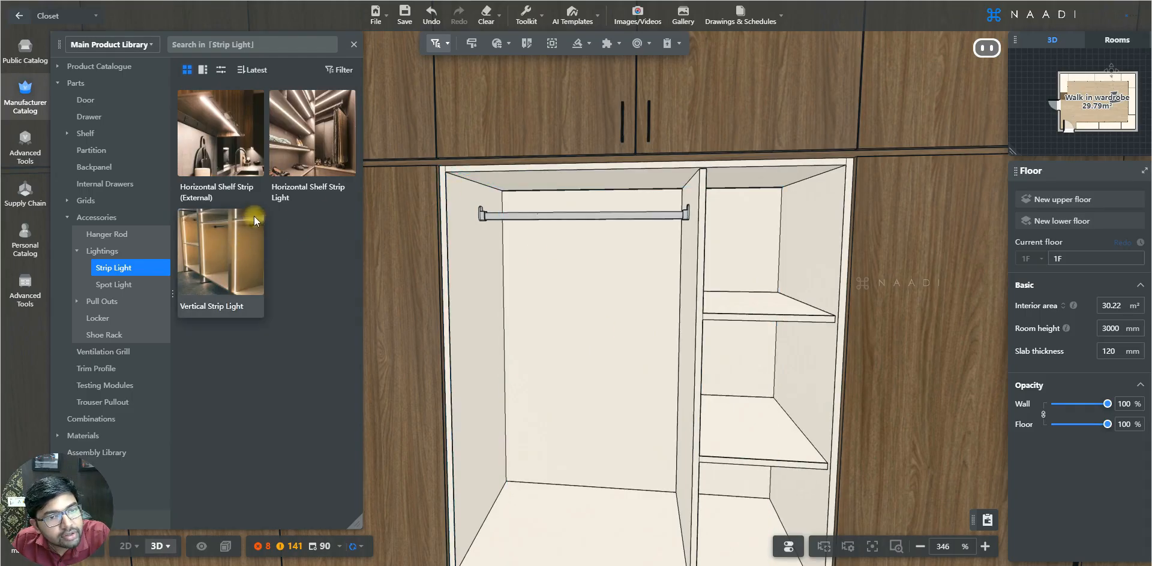
Place a Vertical Strip Light on the left side panel of the wide hanging compartment and move it flush against the back panel.
{"action": "left_click", "coordinate": [228, 248]}
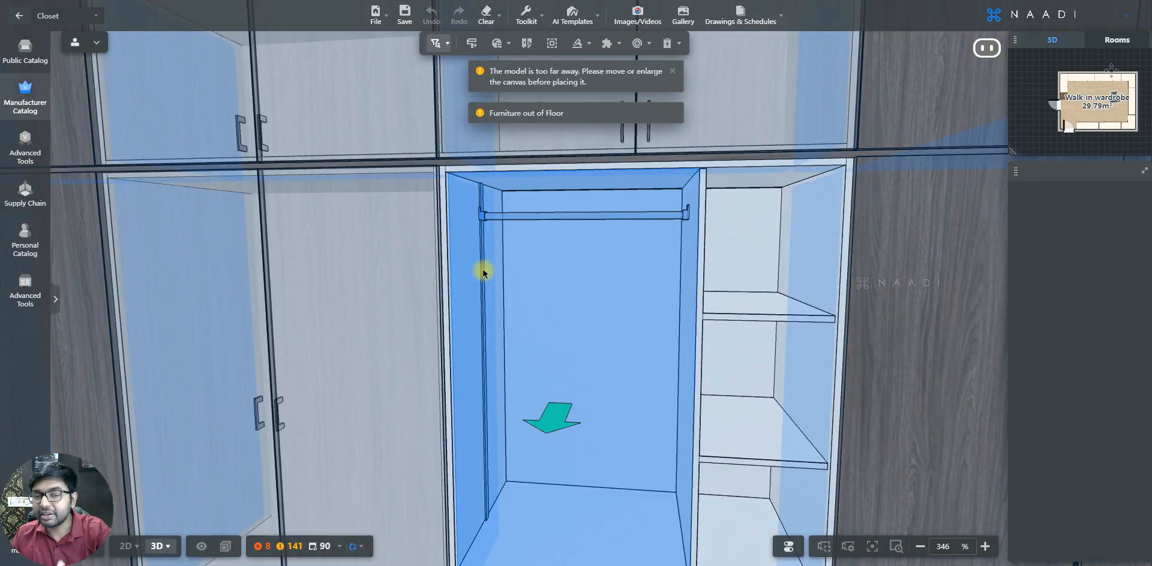
{"action": "left_click", "coordinate": [483, 273]}
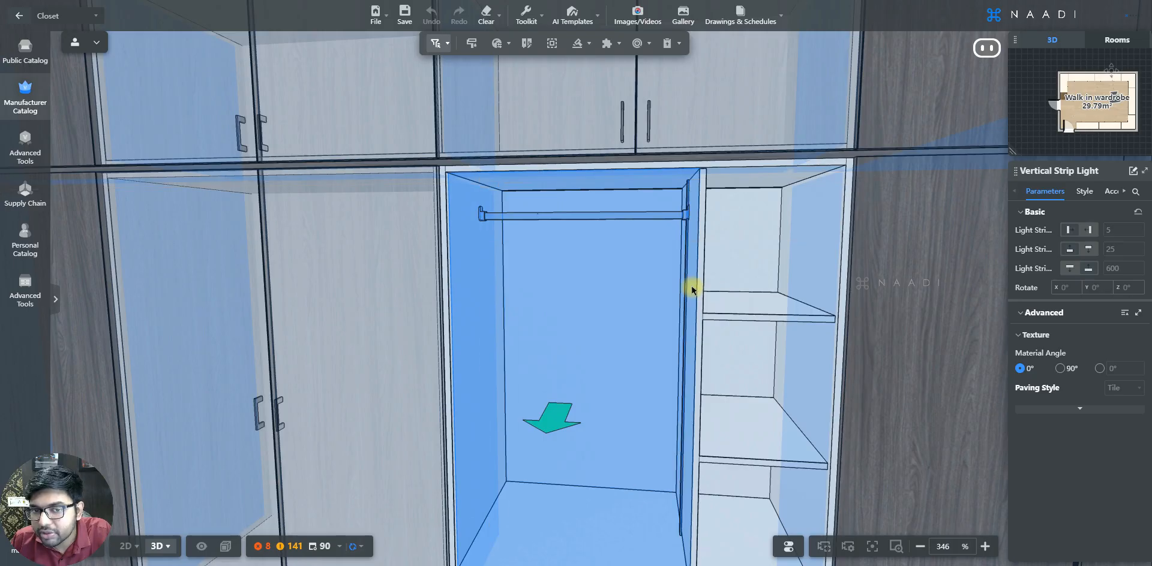
{"action": "left_click", "coordinate": [475, 266]}
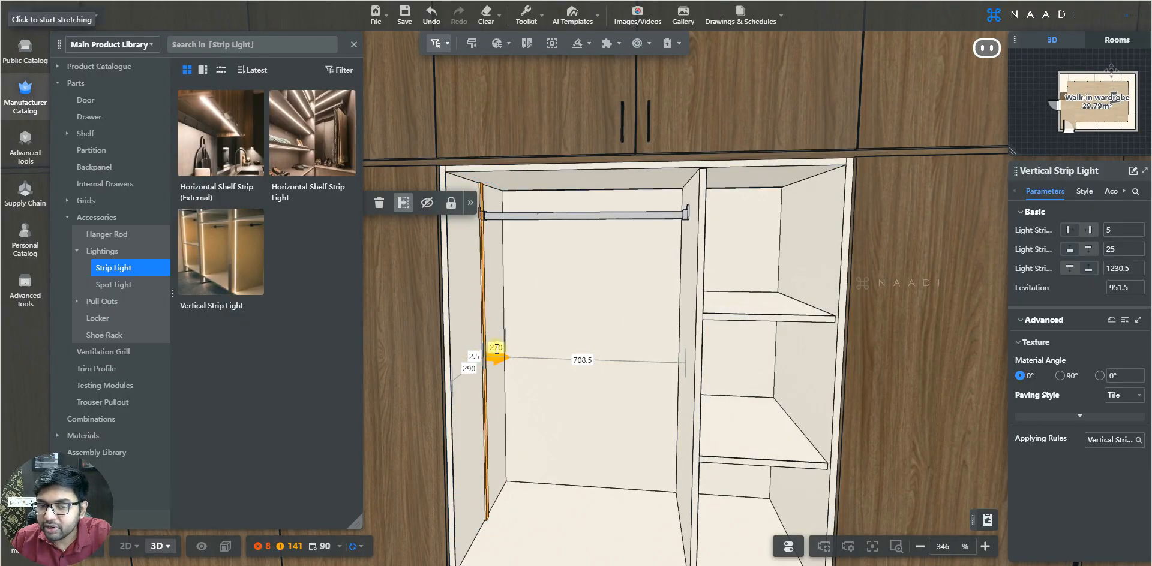
{"action": "left_click", "coordinate": [497, 349]}
{"action": "key", "text": "BackSpace"}
{"action": "key", "text": "Escape"}
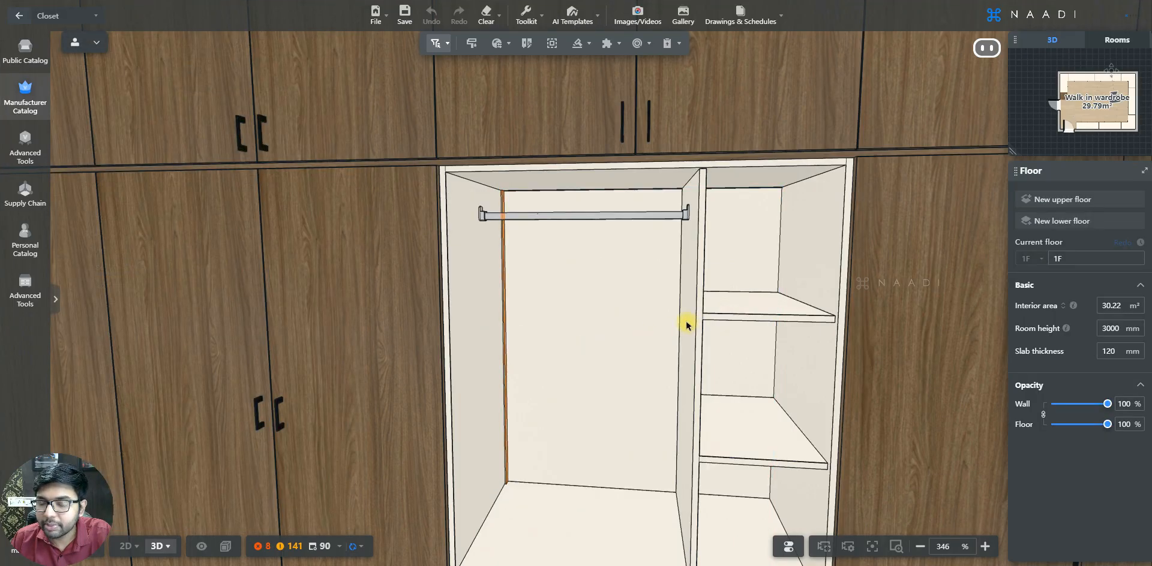
Place a second Vertical Strip Light on the partition side of the hanging compartment and move it flush against the back panel.
{"action": "left_click", "coordinate": [687, 325]}
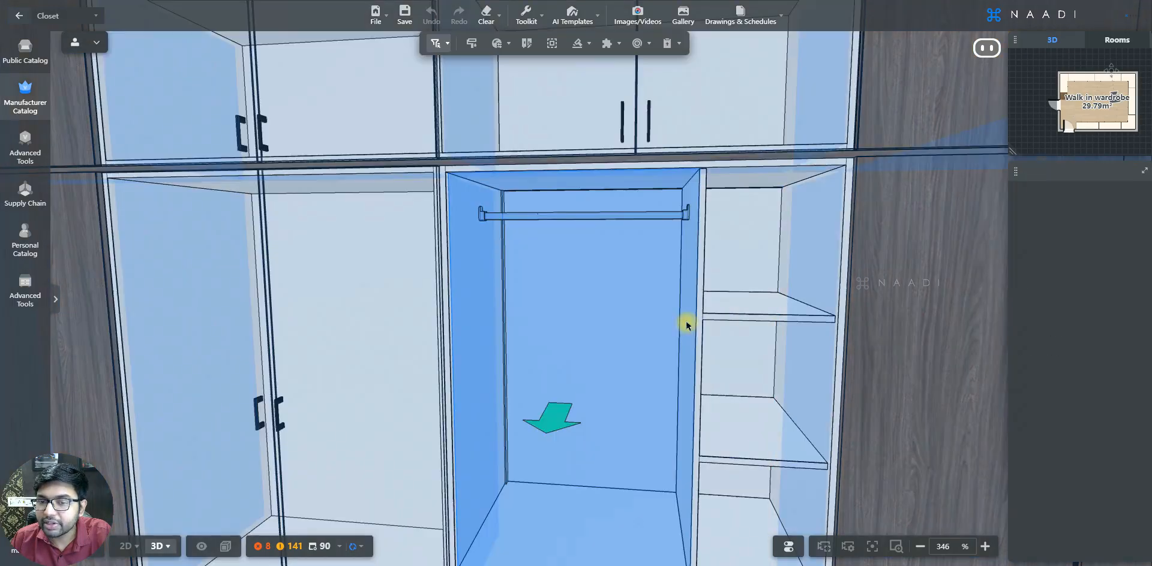
{"action": "left_click", "coordinate": [687, 325]}
{"action": "left_click", "coordinate": [687, 326]}
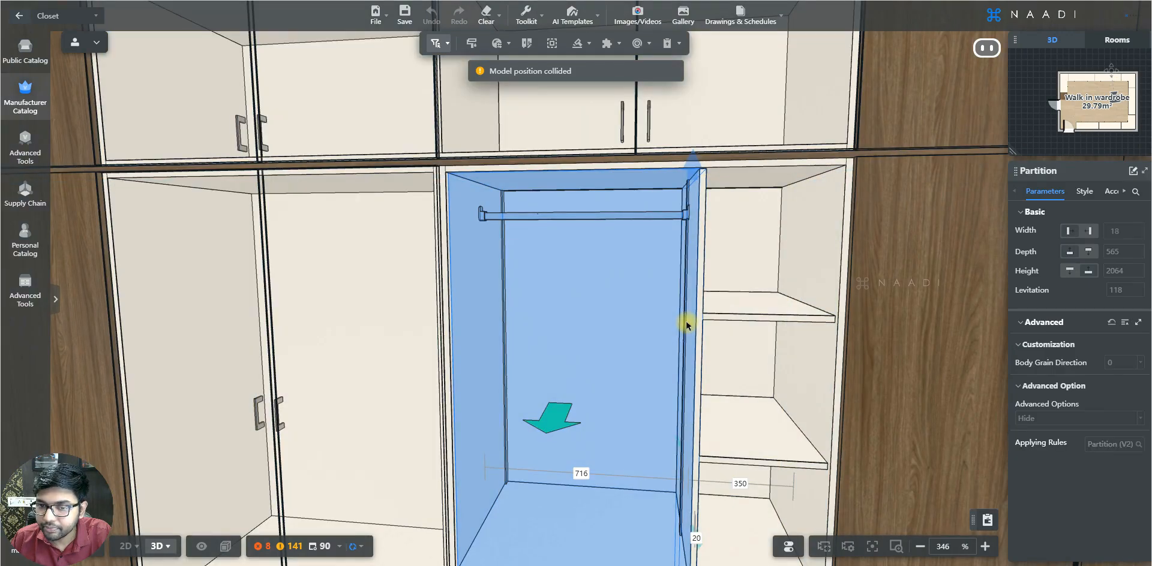
{"action": "left_click", "coordinate": [686, 325]}
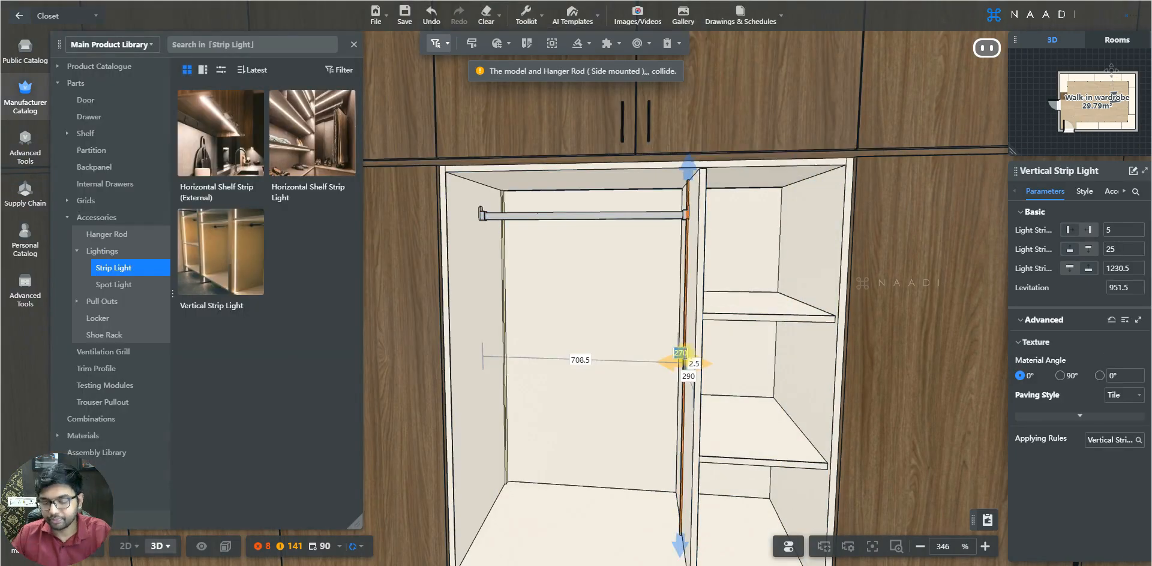
Place a Vertical Strip Light on the right side panel in the narrow column's uppermost compartment and move it flush against the back panel.
{"action": "left_click", "coordinate": [213, 244]}
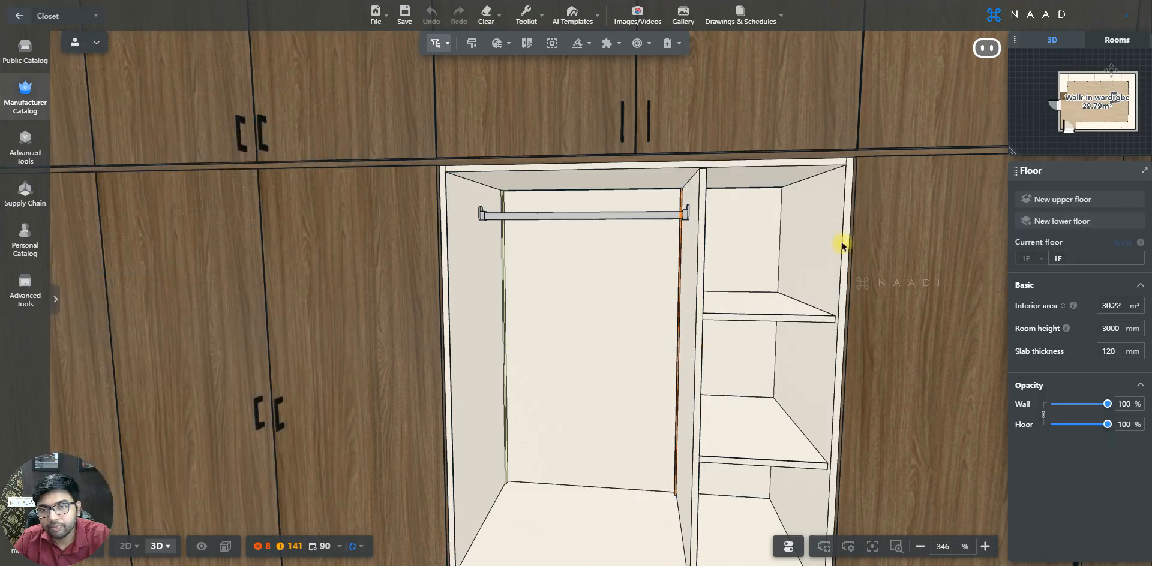
{"action": "left_click", "coordinate": [800, 232]}
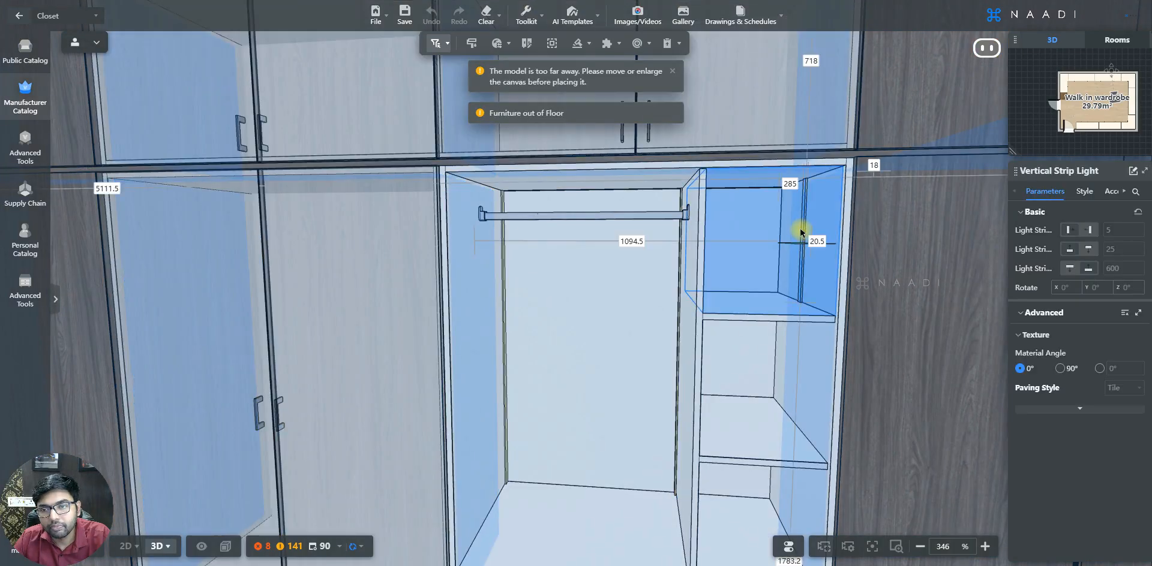
{"action": "left_click", "coordinate": [801, 232]}
{"action": "left_click", "coordinate": [801, 232]}
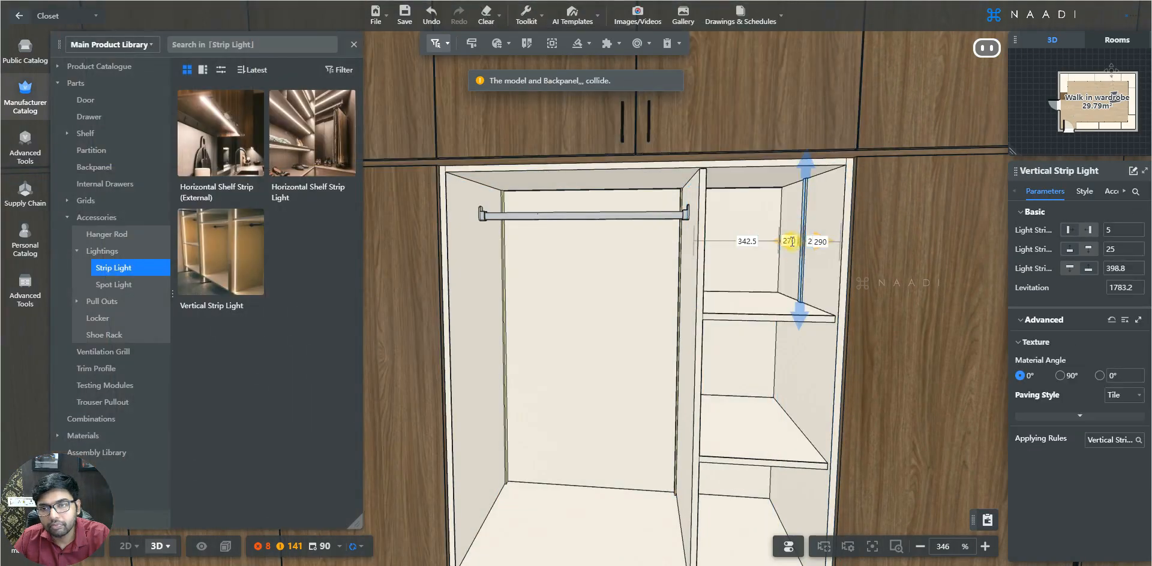
Place a Vertical Strip Light on the partition side of the narrow column's uppermost compartment and move it flush against the back panel.
{"action": "right_click_drag", "start_coordinate": [864, 245], "coordinate": [677, 255]}
{"action": "left_click", "coordinate": [228, 246]}
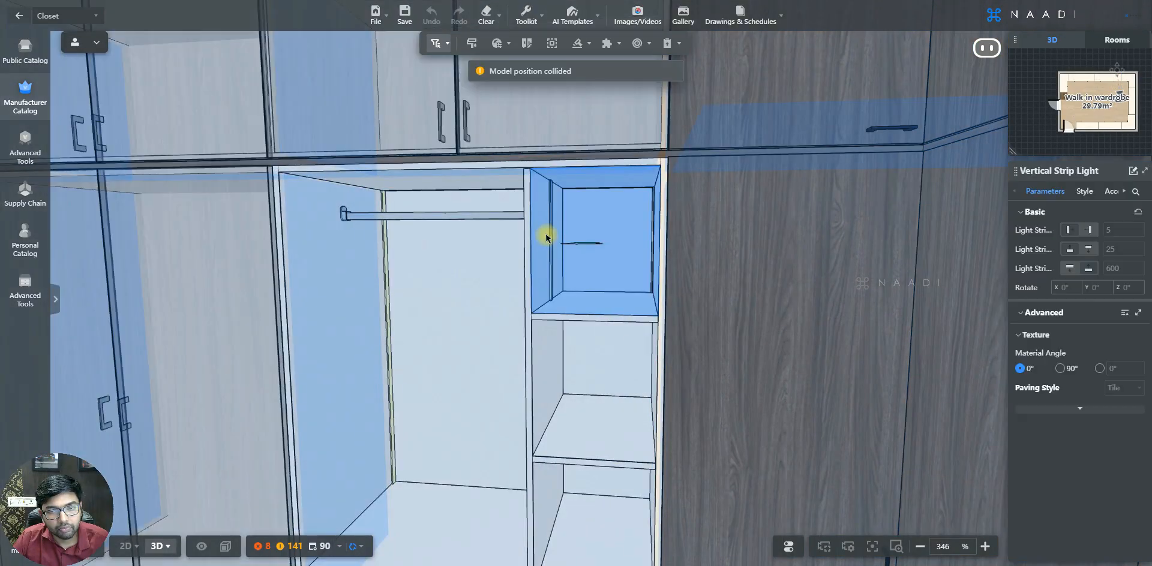
{"action": "left_click", "coordinate": [546, 237]}
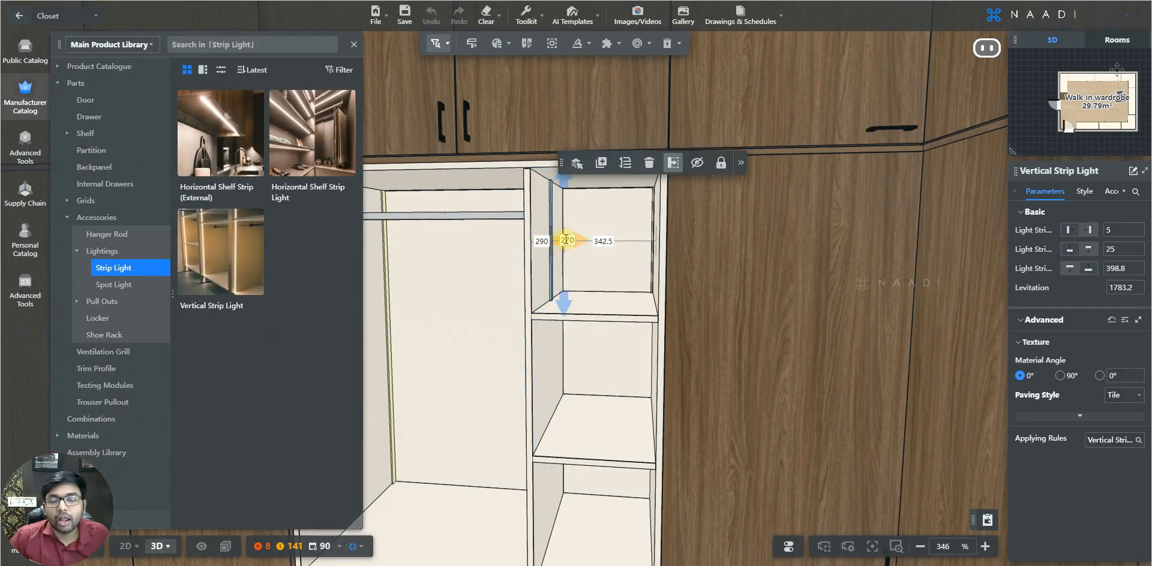
{"action": "left_click_drag", "start_coordinate": [566, 240], "coordinate": [666, 232]}
{"action": "key", "text": "a"}
{"action": "key", "text": "w"}
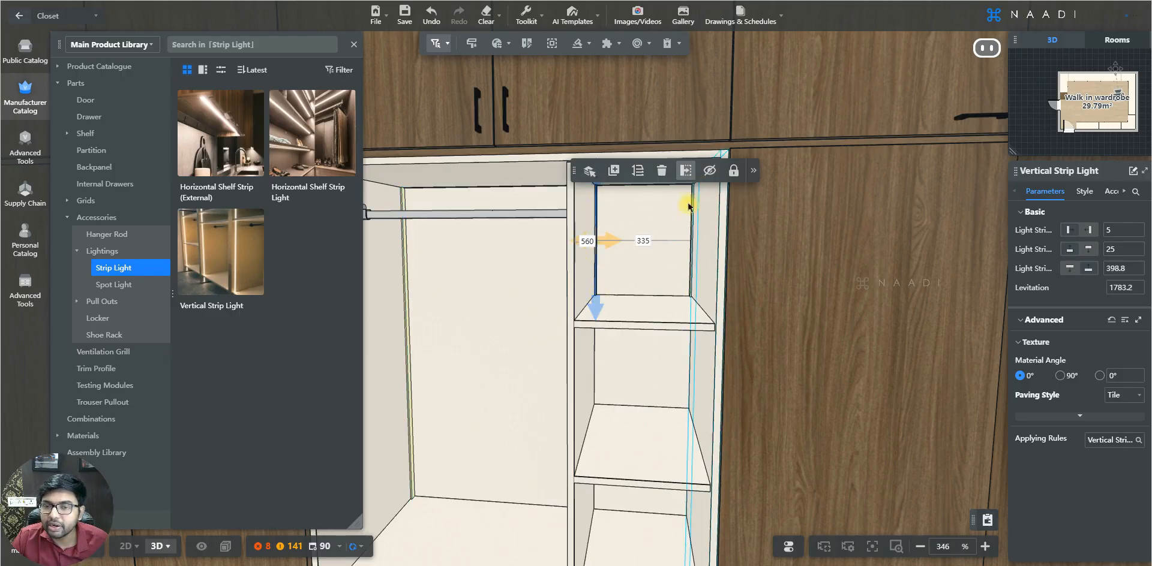
Try a separate Vertical Strip Light on the right side panel in the narrow column's second compartment, with a back distance of 0.
{"action": "key", "text": "e"}
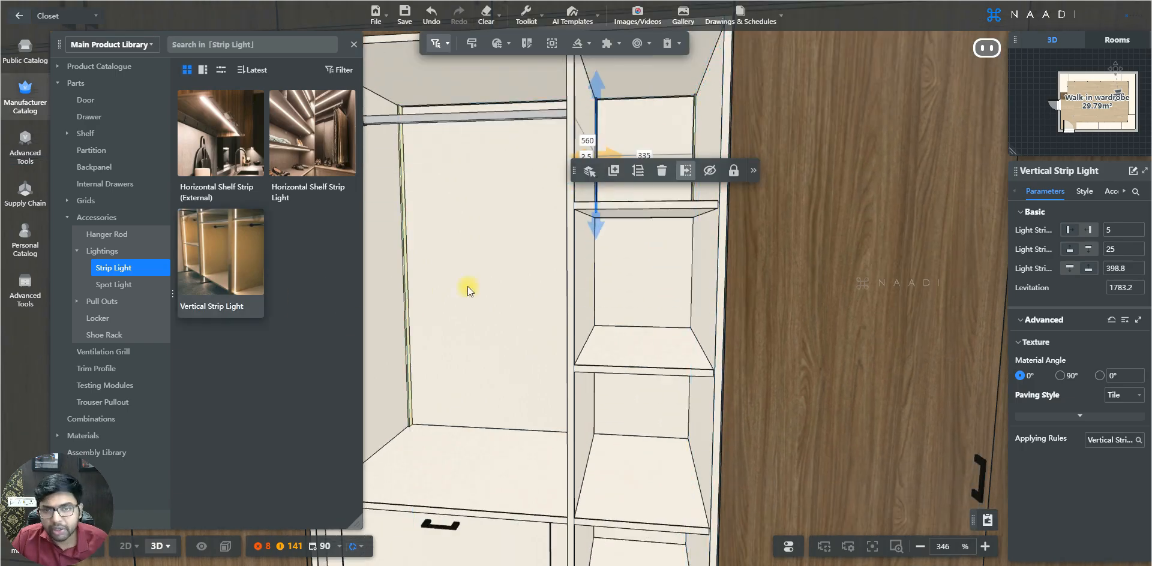
{"action": "key", "text": "Escape"}
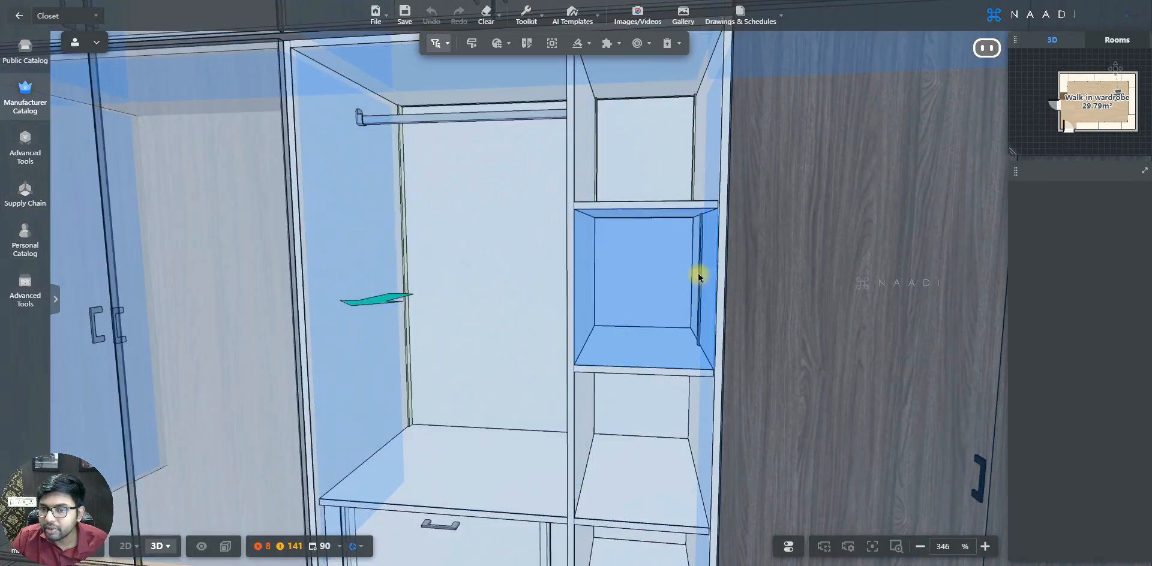
{"action": "left_click", "coordinate": [697, 276]}
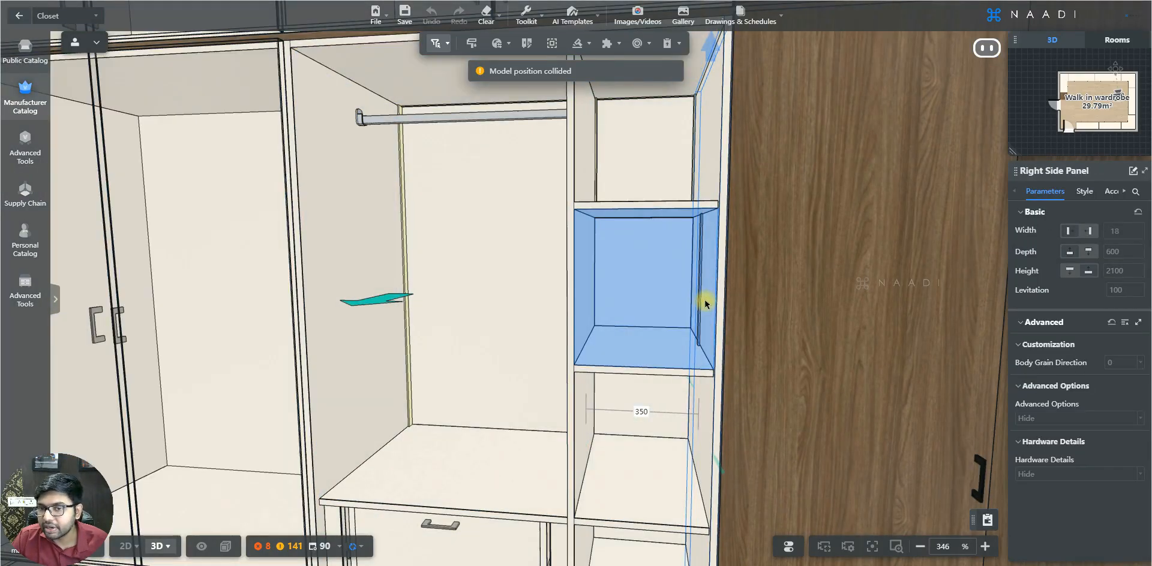
{"action": "left_click", "coordinate": [695, 276]}
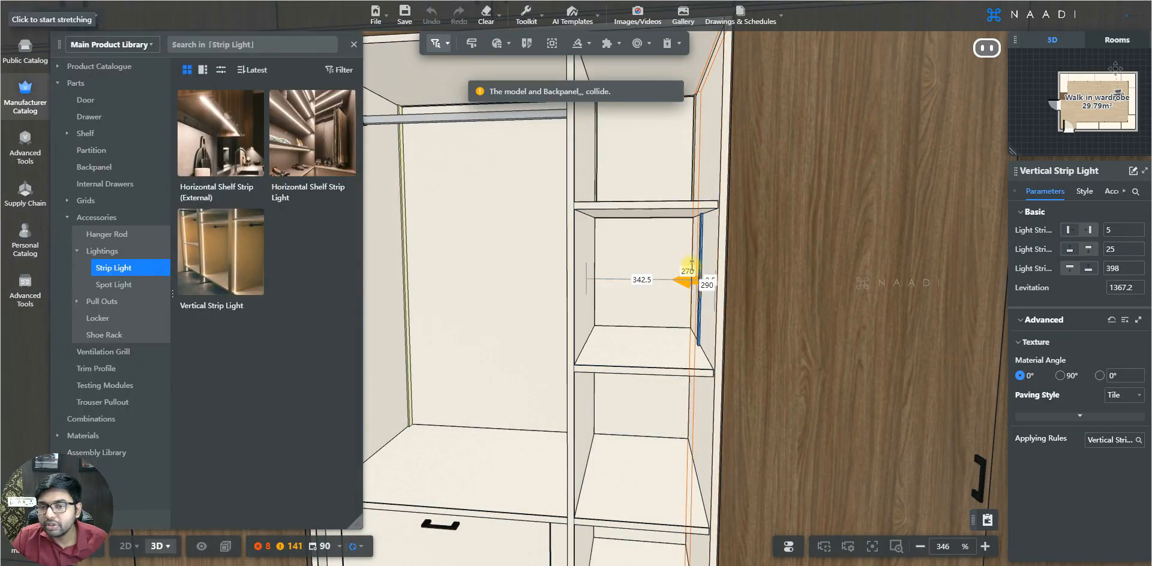
{"action": "type", "text": "0"}
{"action": "key", "text": "Return"}
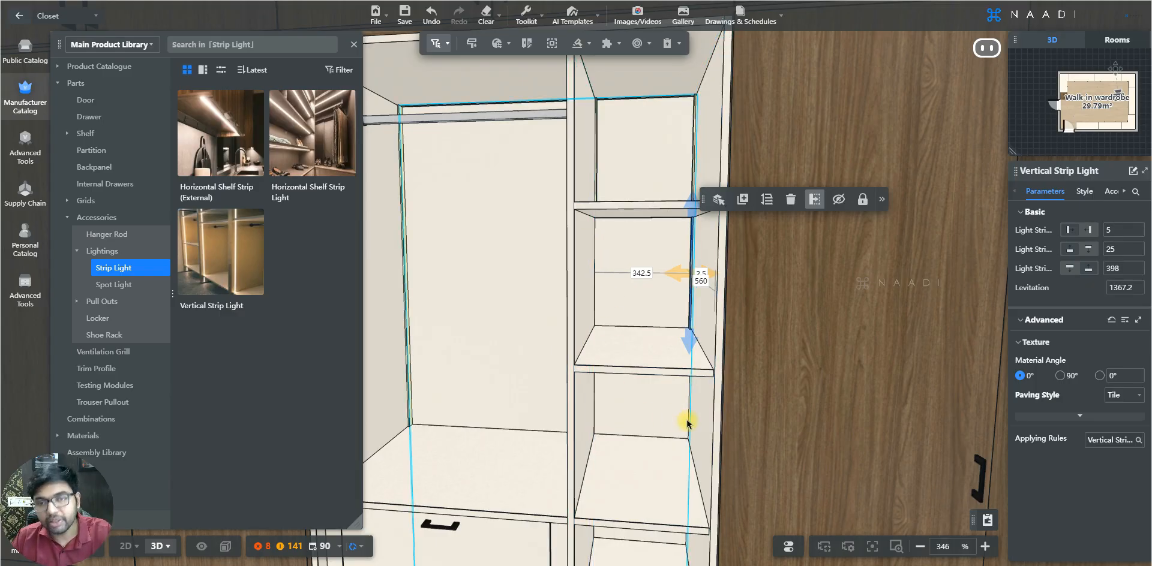
{"action": "left_click", "coordinate": [241, 262]}
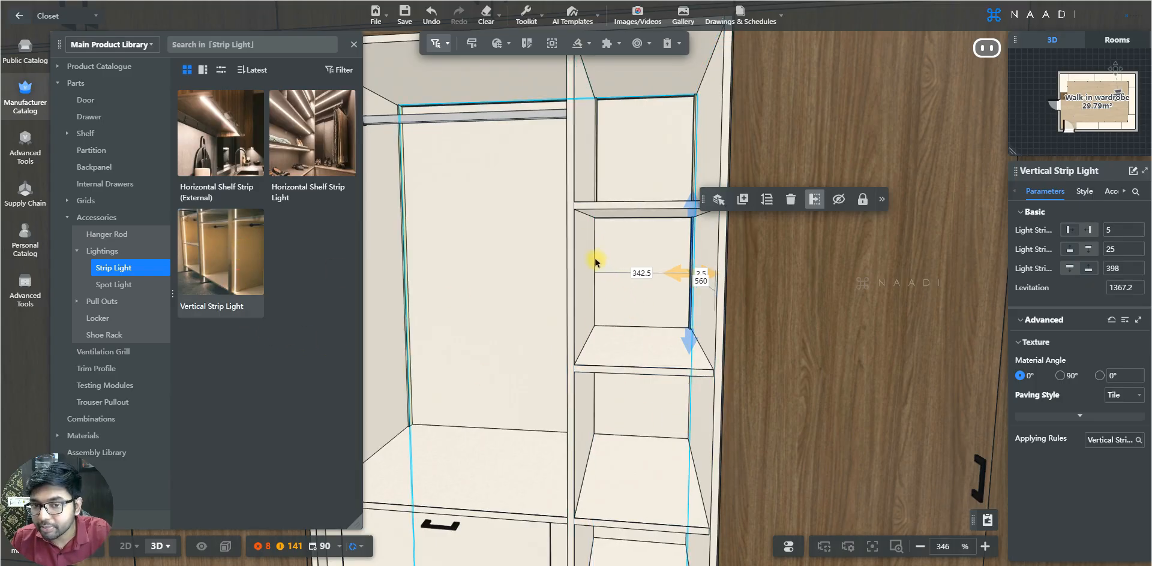
{"action": "key", "text": "Escape"}
Set the length of the Vertical Strip Light on the narrow column's right side panel to 2164 so it spans the full column.
{"action": "key", "text": "q"}
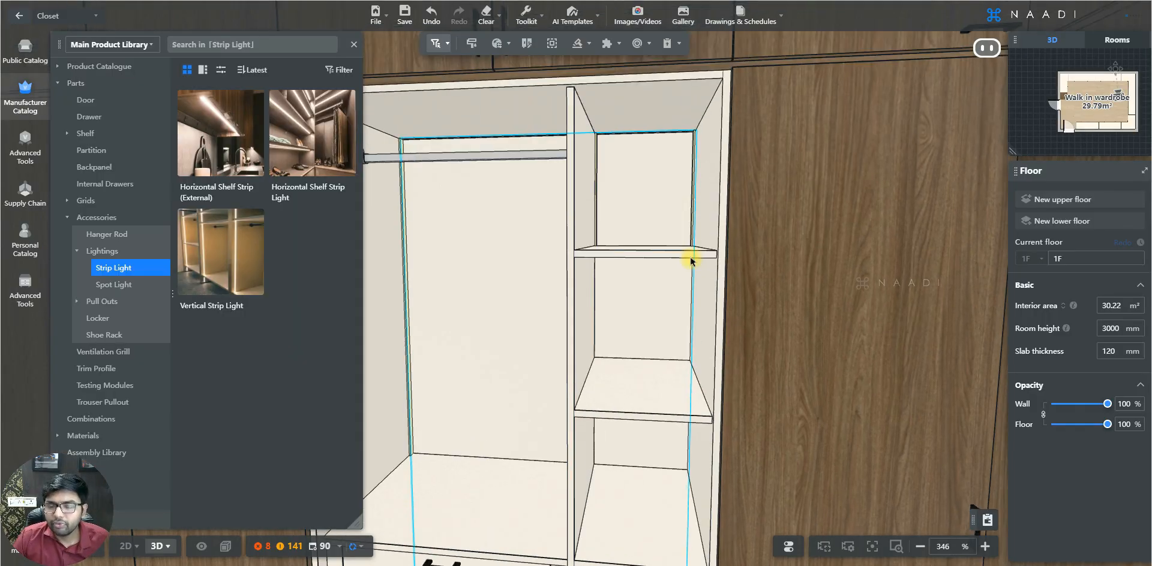
{"action": "key", "text": "w"}
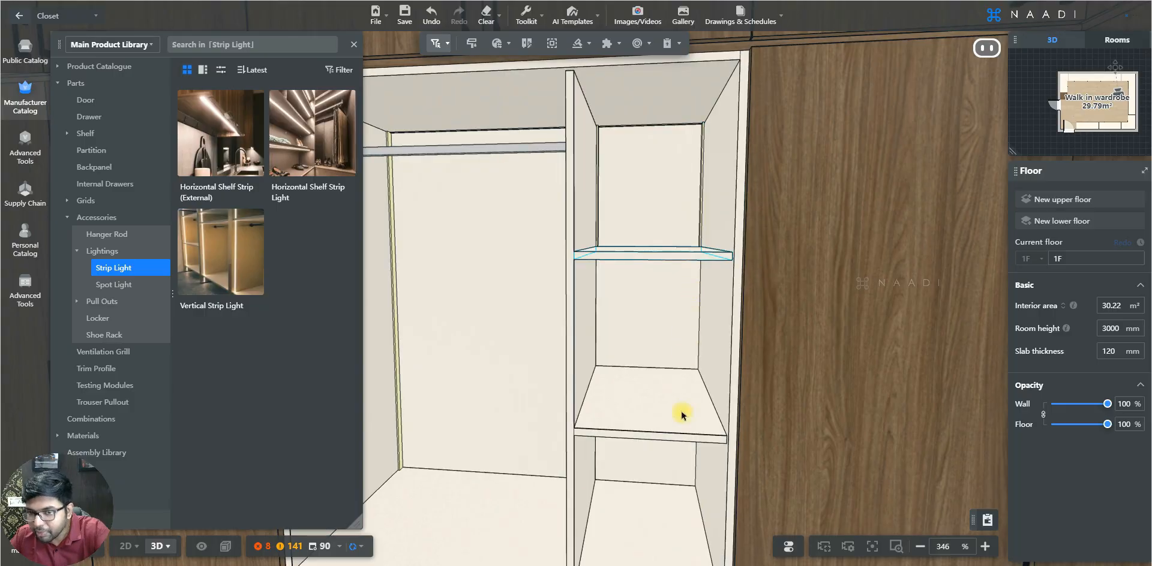
{"action": "left_click", "coordinate": [701, 236]}
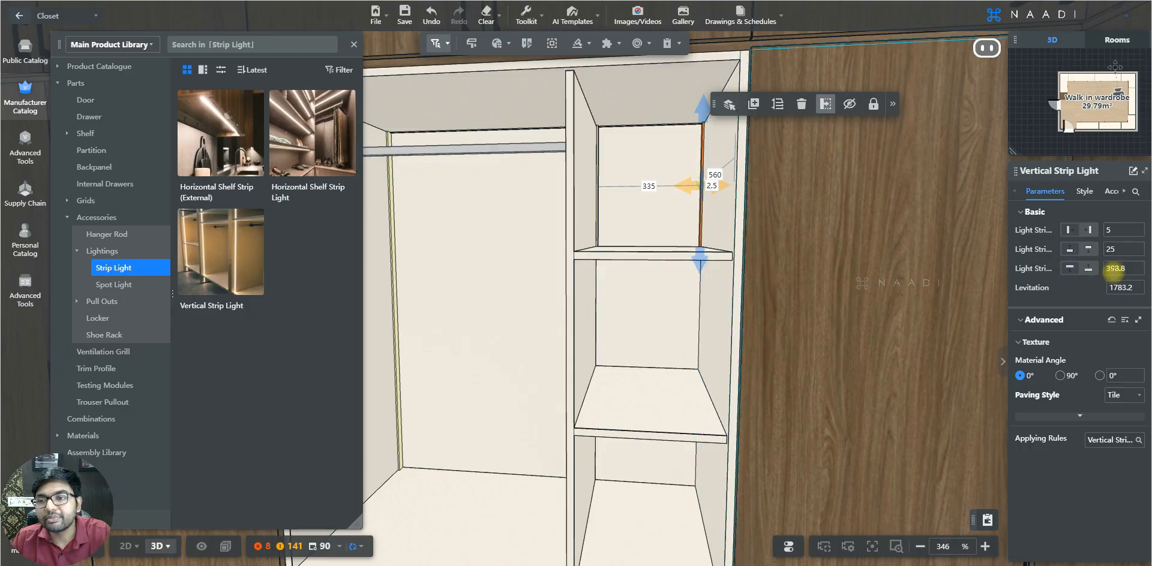
{"action": "left_click", "coordinate": [1114, 268]}
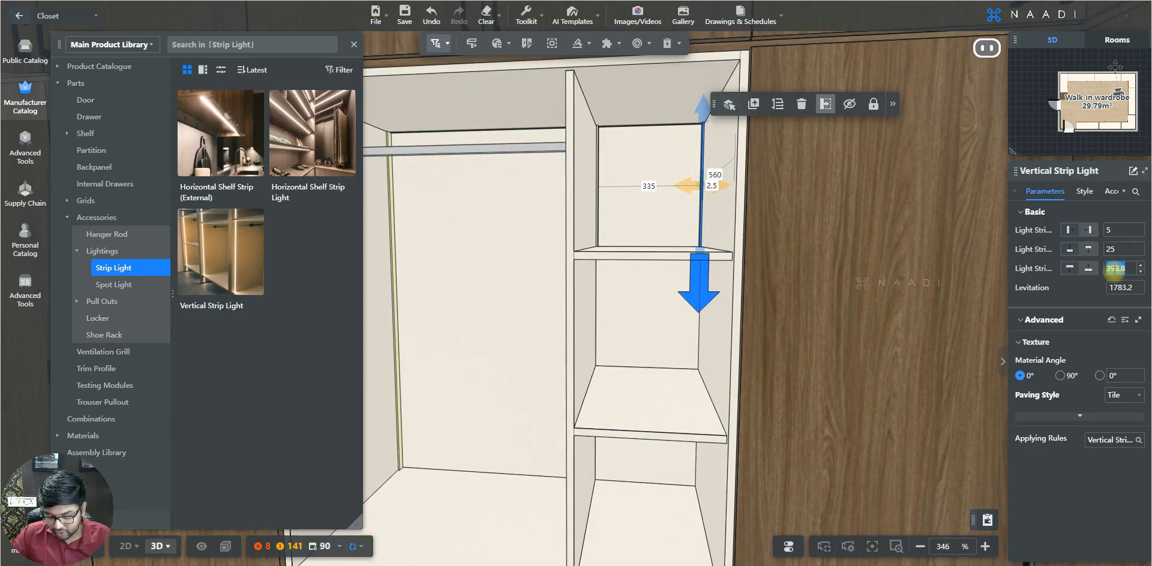
{"action": "type", "text": "2164"}
{"action": "key", "text": "Return"}
{"action": "scroll", "coordinate": [786, 384], "scroll_direction": "down", "scroll_amount": 3}
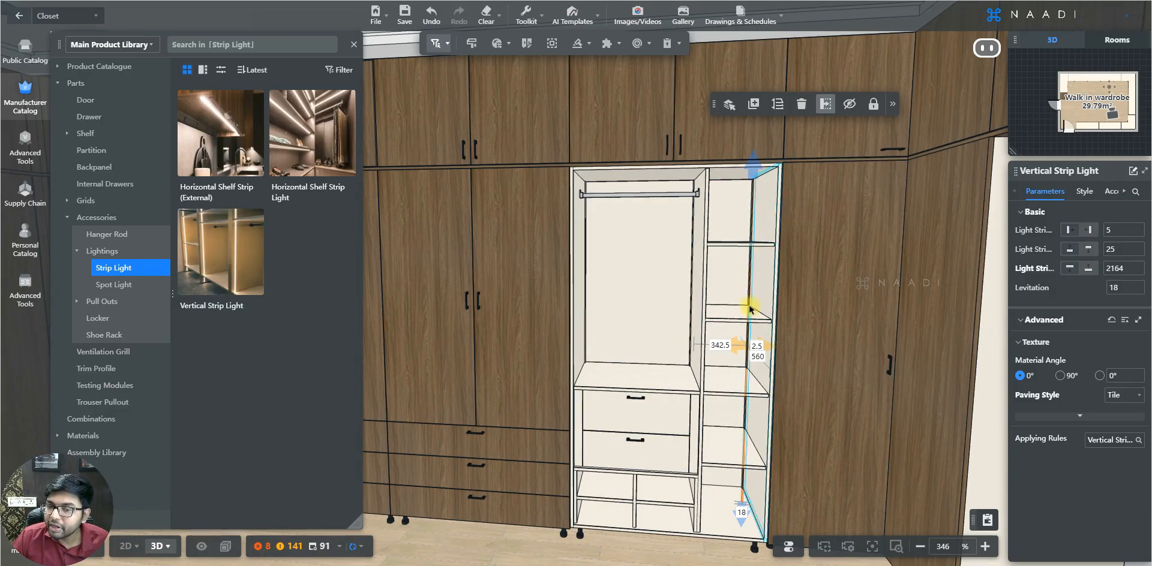
{"action": "key", "text": "d"}
{"action": "scroll", "coordinate": [750, 312], "scroll_direction": "up", "scroll_amount": 6}
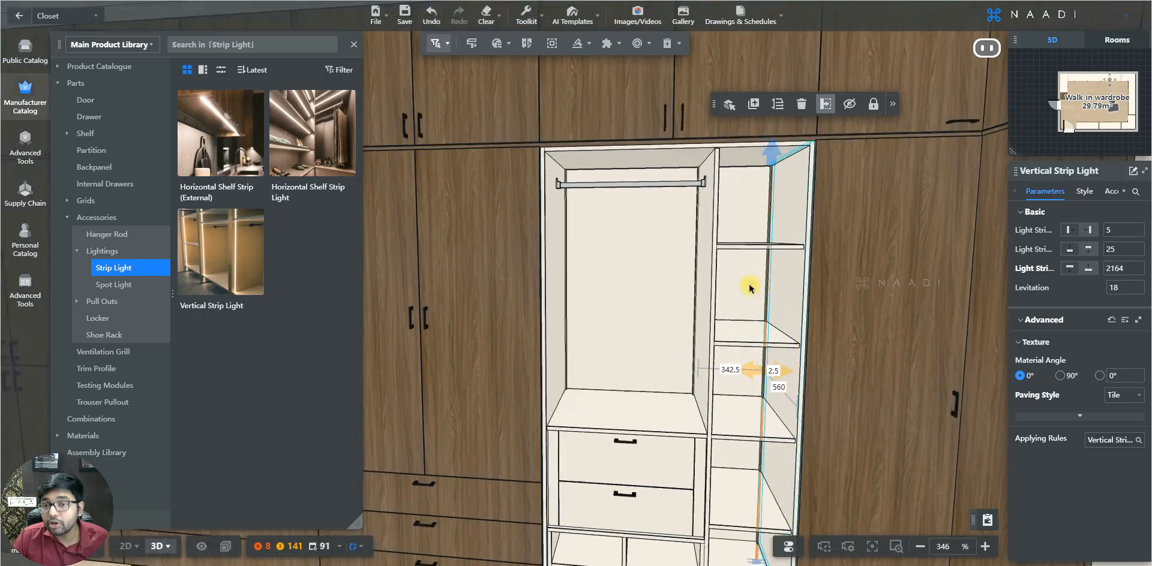
{"action": "scroll", "coordinate": [749, 289], "scroll_direction": "up", "scroll_amount": 4}
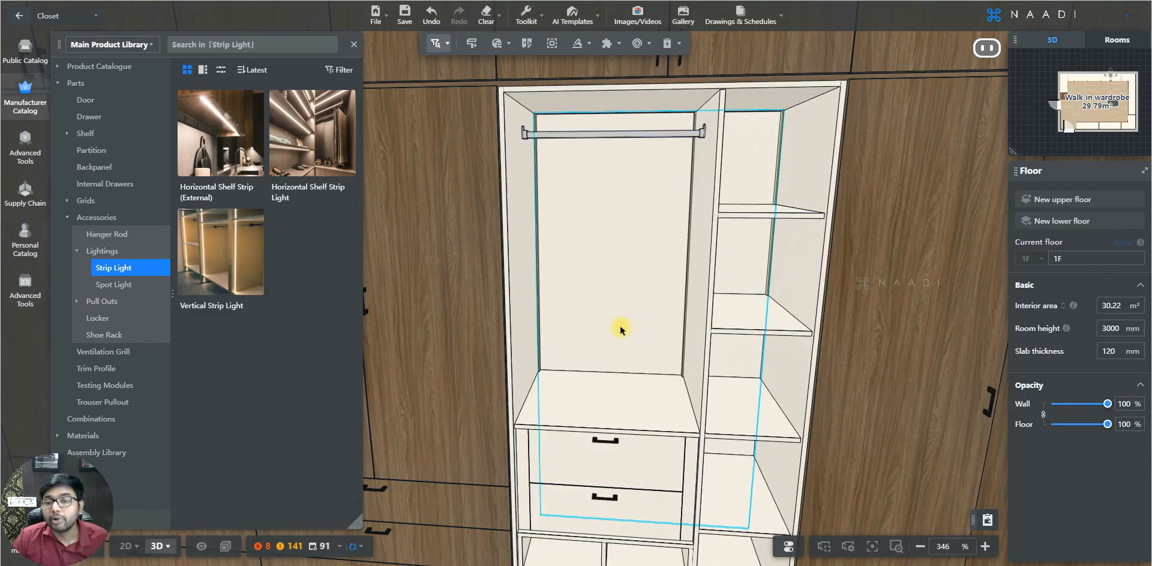
Place a Concealed Spot Light from the lighting accessories under the top panel above the hanger rod and shift it towards the compartment's middle.
{"action": "left_click_drag", "start_coordinate": [620, 329], "coordinate": [633, 335]}
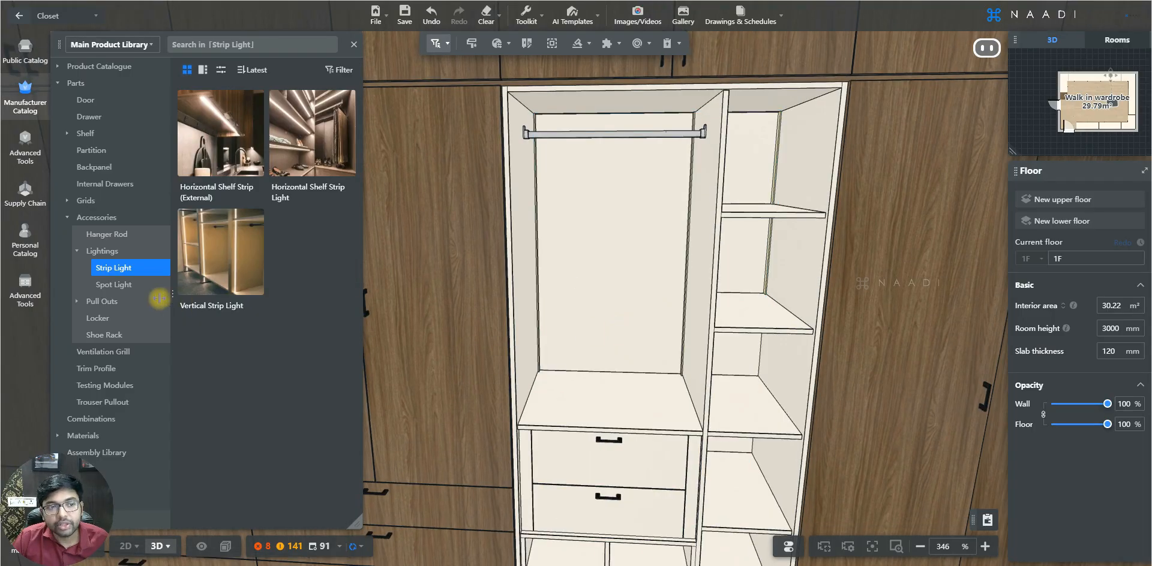
{"action": "mouse_move", "coordinate": [576, 304]}
{"action": "left_mouse_down"}
{"action": "mouse_move", "coordinate": [590, 298]}
{"action": "mouse_move", "coordinate": [570, 287]}
{"action": "left_mouse_up"}
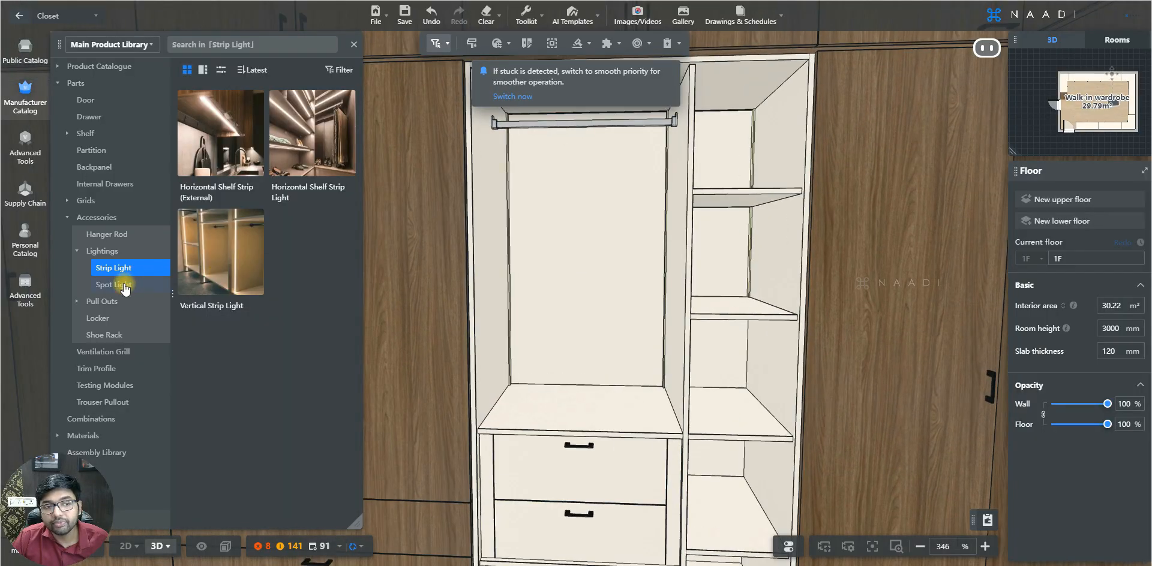
{"action": "left_click", "coordinate": [124, 286]}
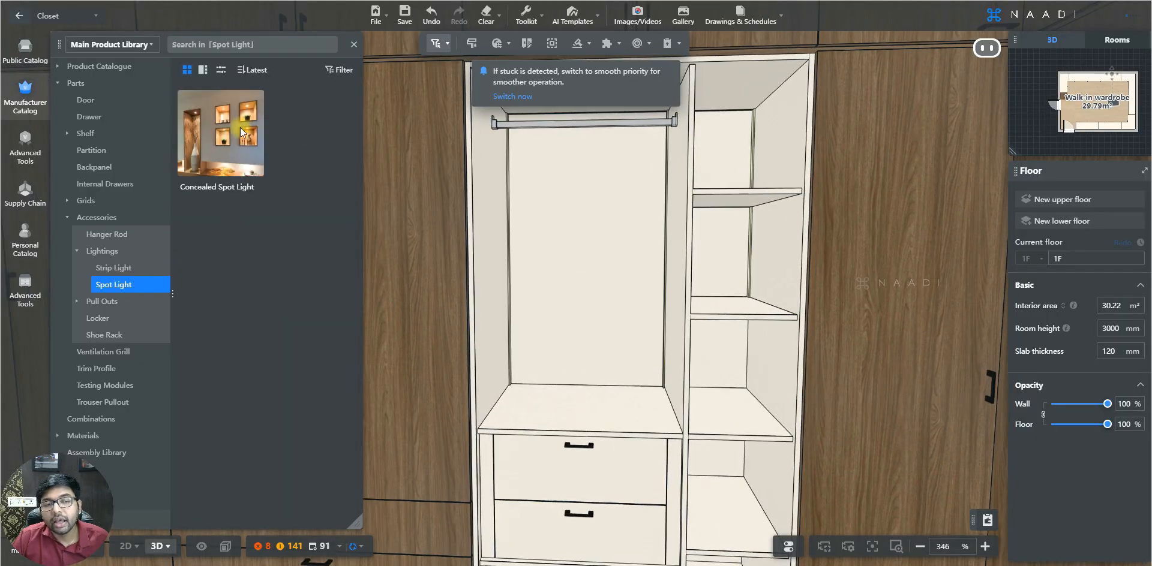
{"action": "left_click", "coordinate": [227, 128]}
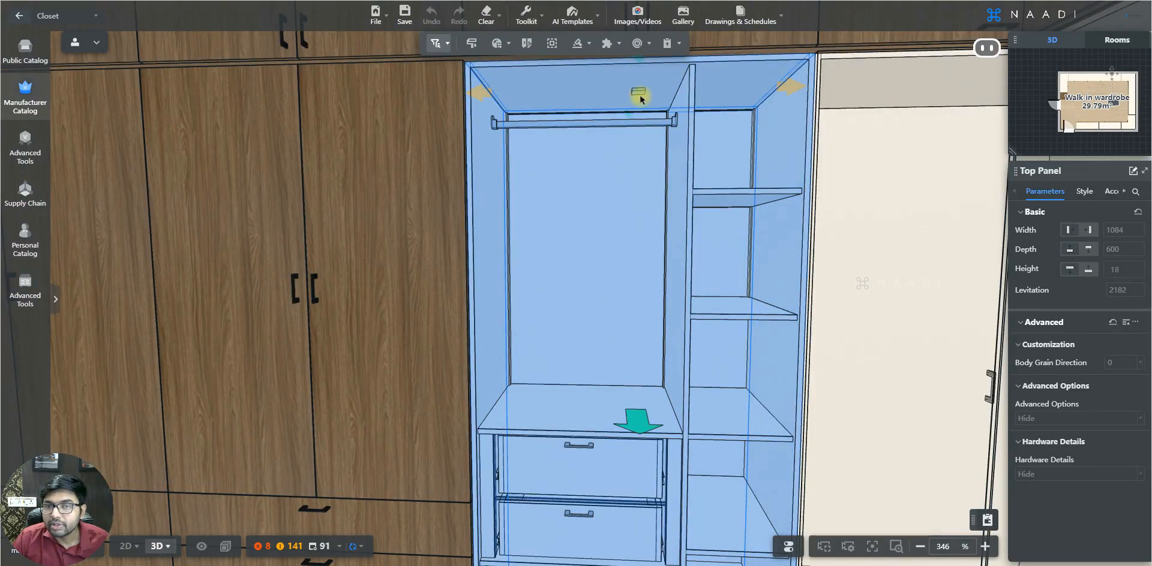
{"action": "left_click", "coordinate": [641, 96]}
{"action": "middle_click_drag", "start_coordinate": [636, 102], "coordinate": [639, 161]}
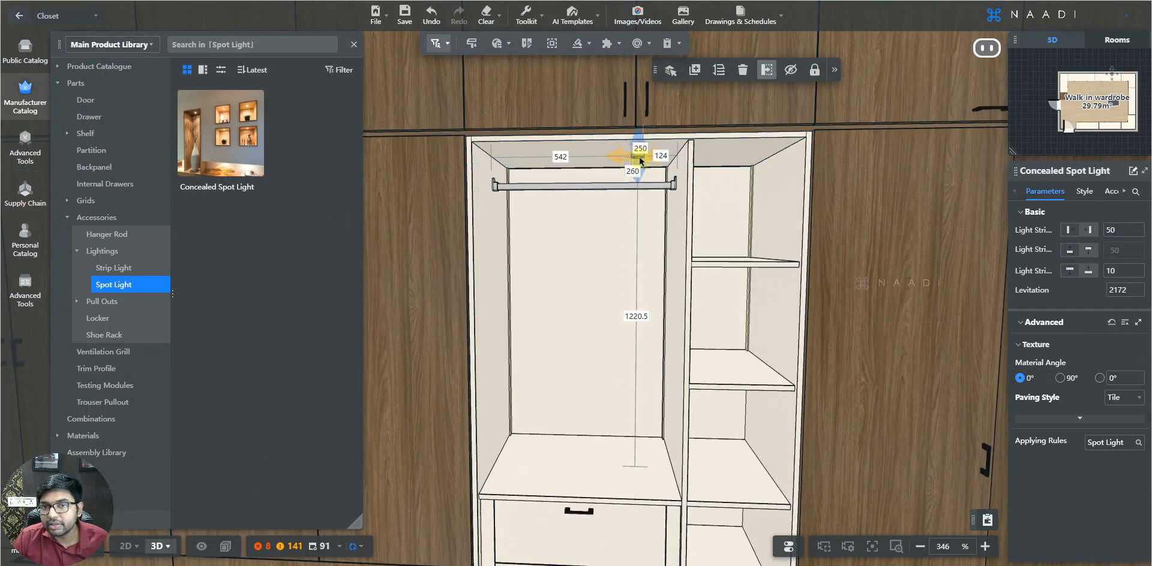
{"action": "left_click", "coordinate": [560, 156]}
{"action": "left_click", "coordinate": [561, 155]}
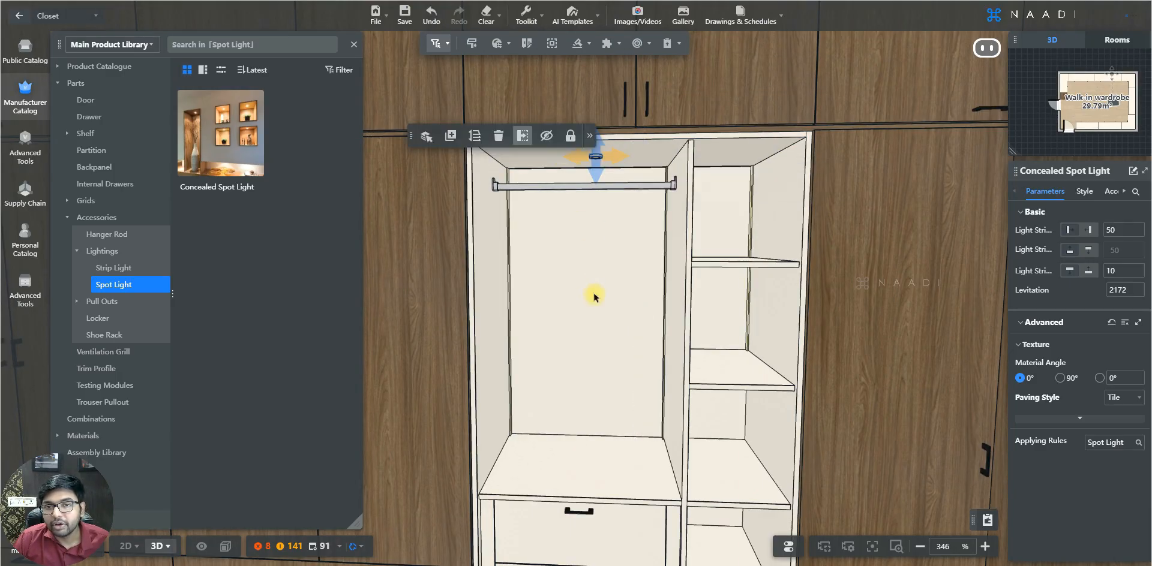
Try a pant_pull out from the pull-out accessories in the hanger rod compartment and remove it again.
{"action": "key", "text": "Escape"}
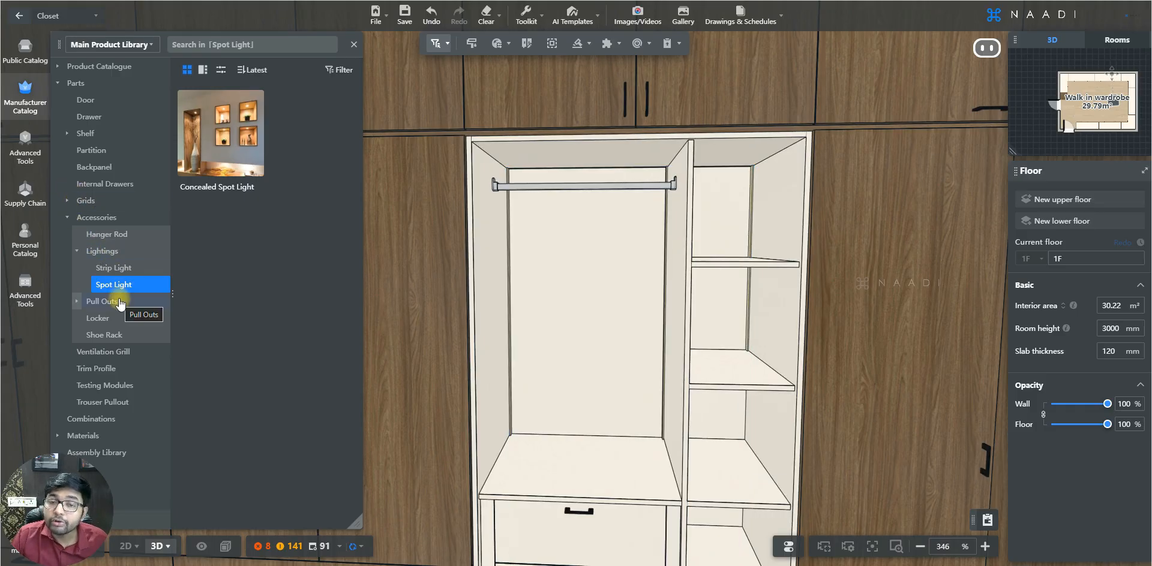
{"action": "left_click", "coordinate": [113, 301]}
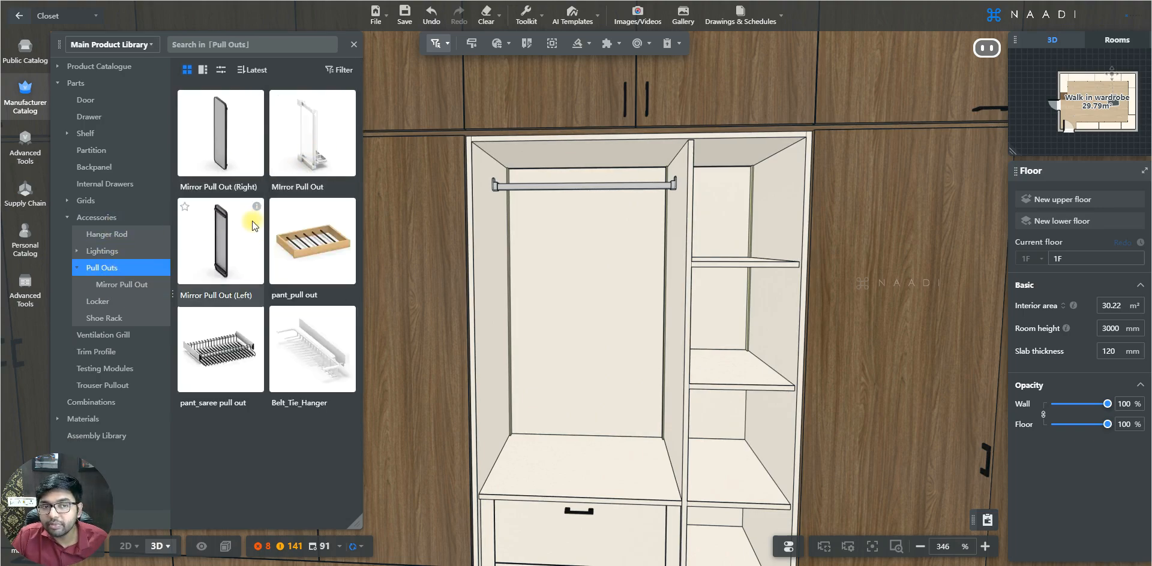
{"action": "key", "text": "e"}
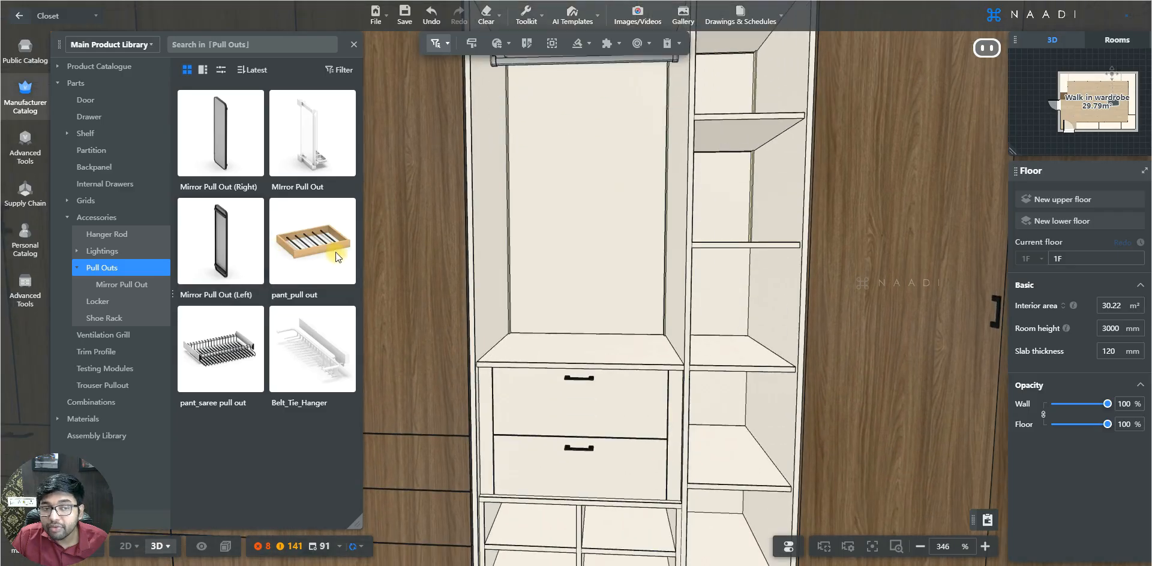
{"action": "key", "text": "q"}
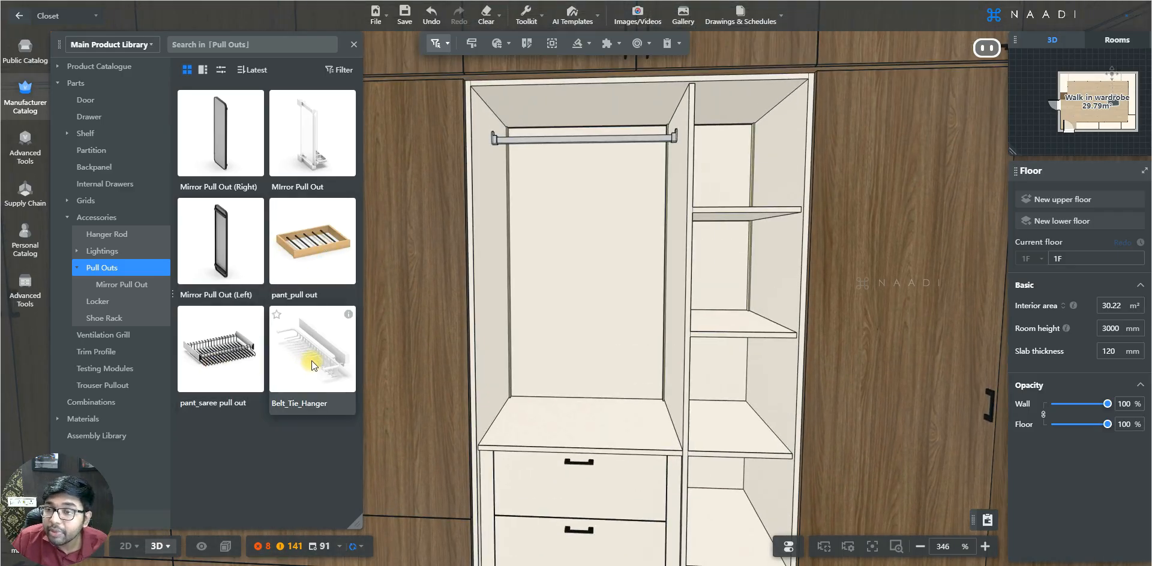
{"action": "key", "text": "q"}
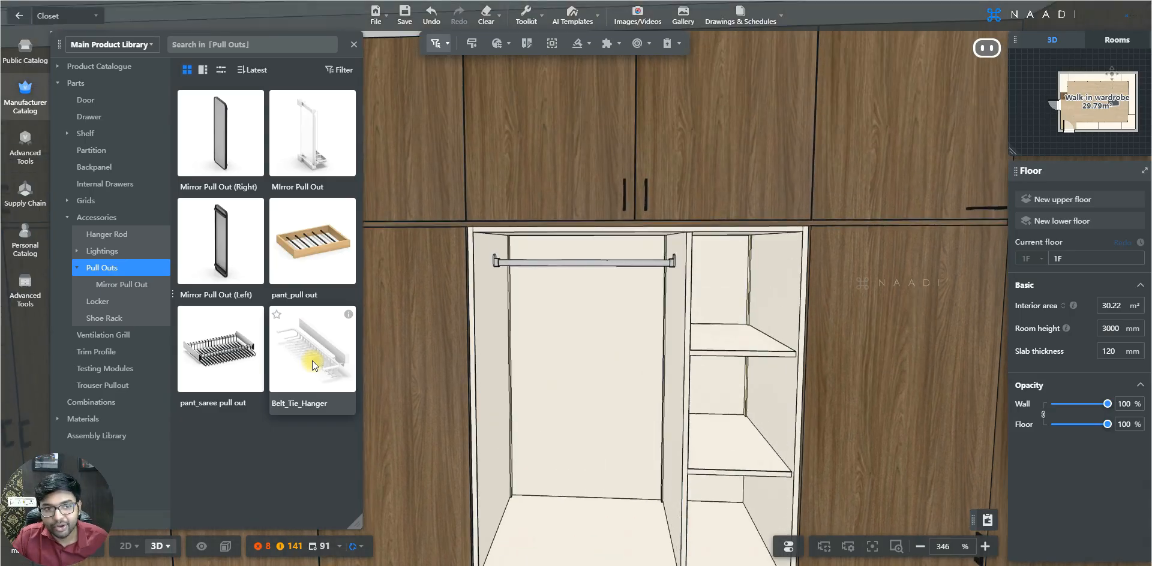
{"action": "key", "text": "s"}
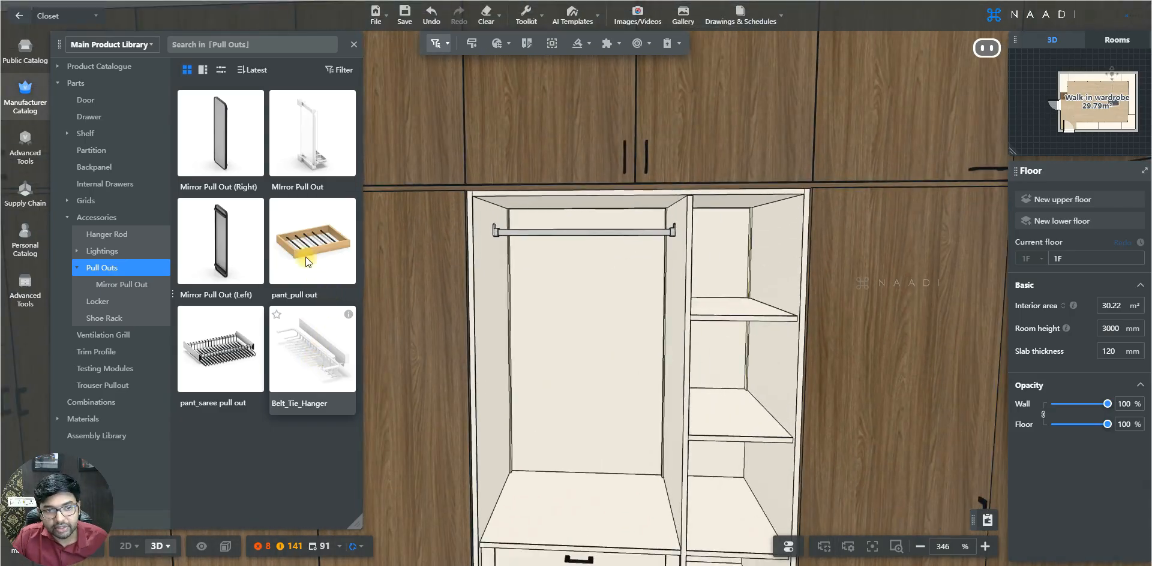
{"action": "left_click", "coordinate": [548, 319]}
{"action": "left_click", "coordinate": [587, 332]}
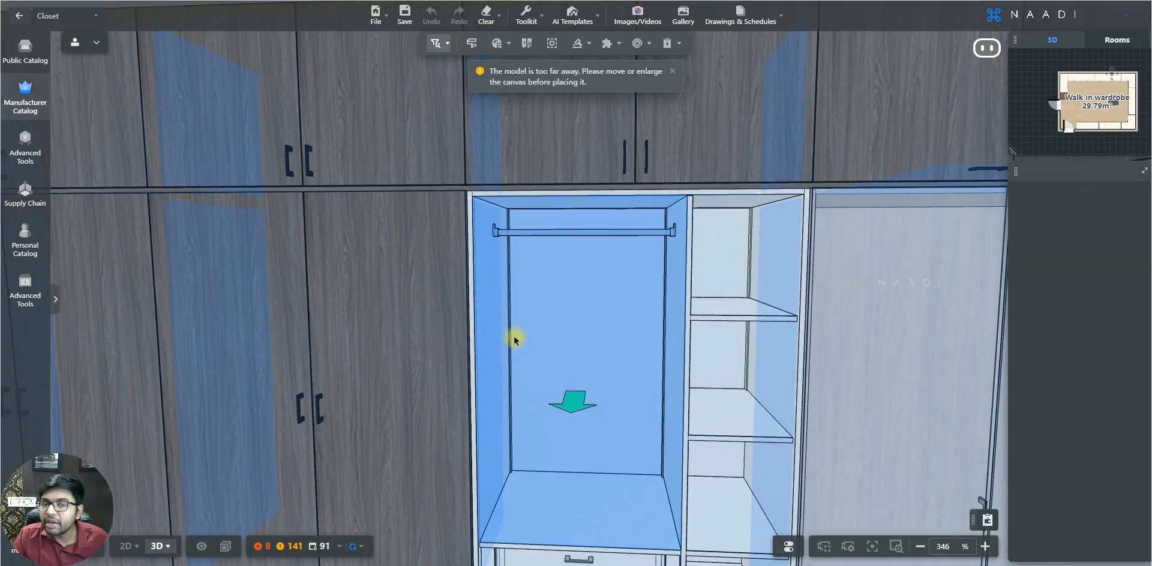
{"action": "left_click", "coordinate": [510, 336]}
{"action": "left_click", "coordinate": [654, 346]}
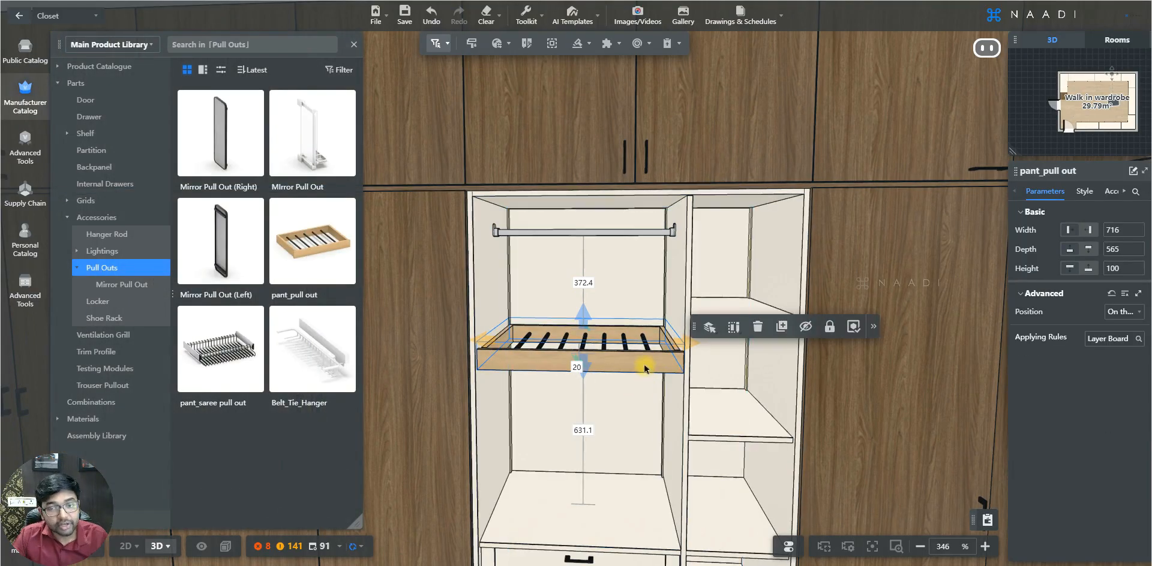
{"action": "key", "text": "Delete"}
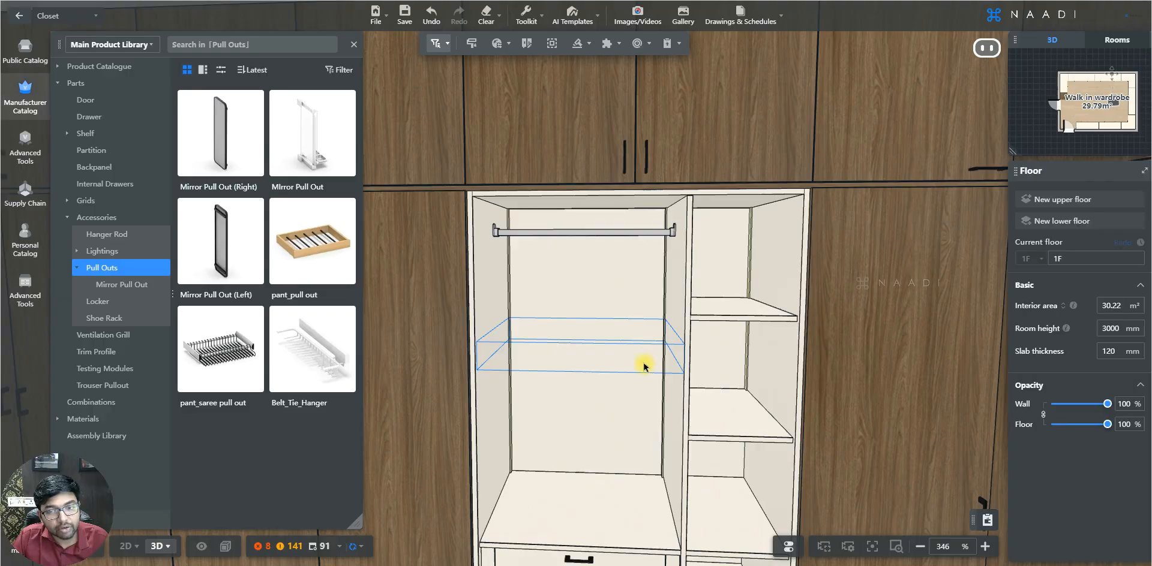
Try a pant_saree pull out below the hanger rod and remove it again.
{"action": "left_click", "coordinate": [643, 362]}
{"action": "left_click", "coordinate": [219, 356]}
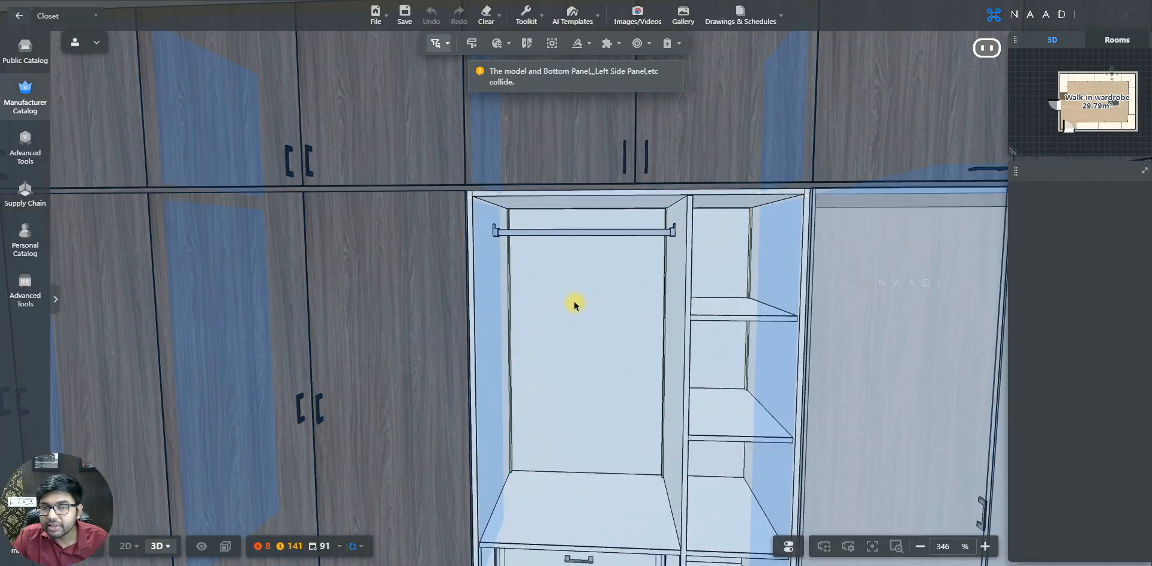
{"action": "left_click", "coordinate": [572, 305]}
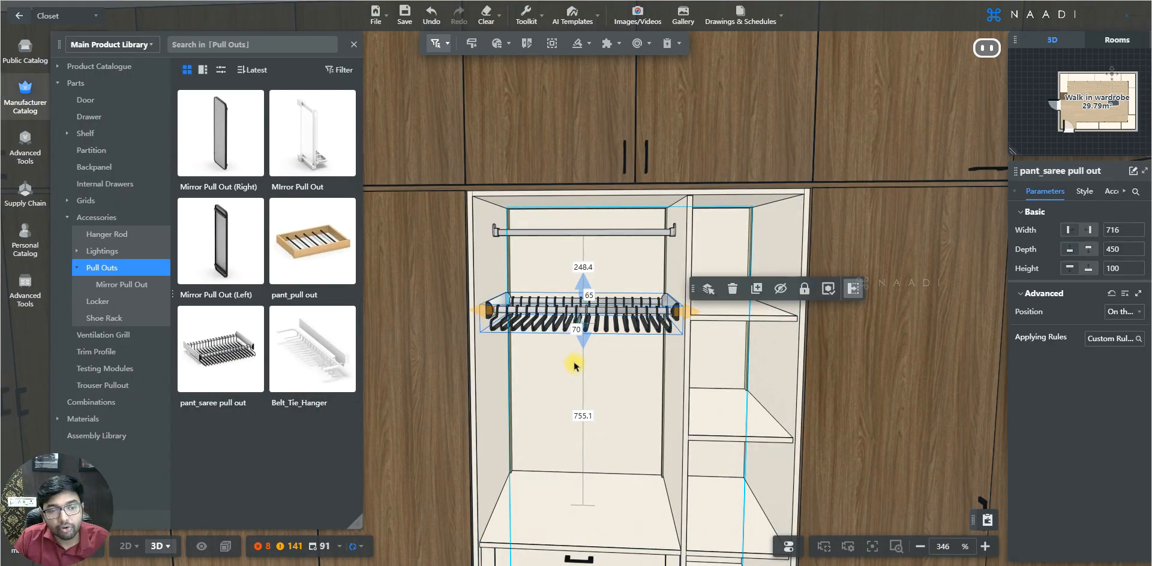
{"action": "key", "text": "Delete"}
Try a Belt_Tie_Hanger on the partition side of the hanger rod compartment and remove it again.
{"action": "left_click", "coordinate": [312, 342]}
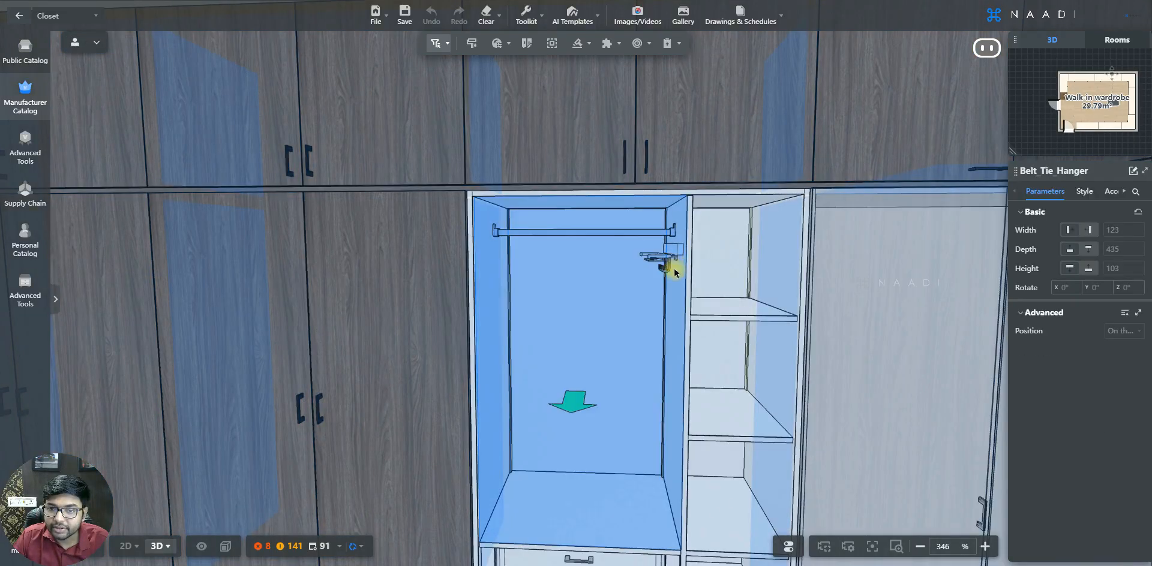
{"action": "left_click", "coordinate": [675, 271]}
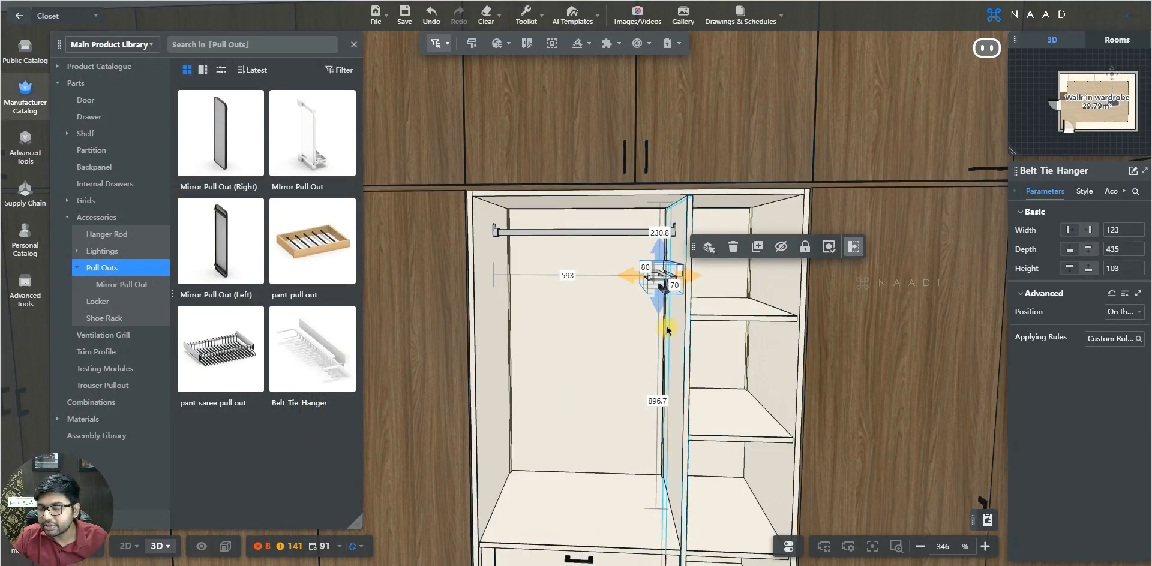
{"action": "key", "text": "Delete"}
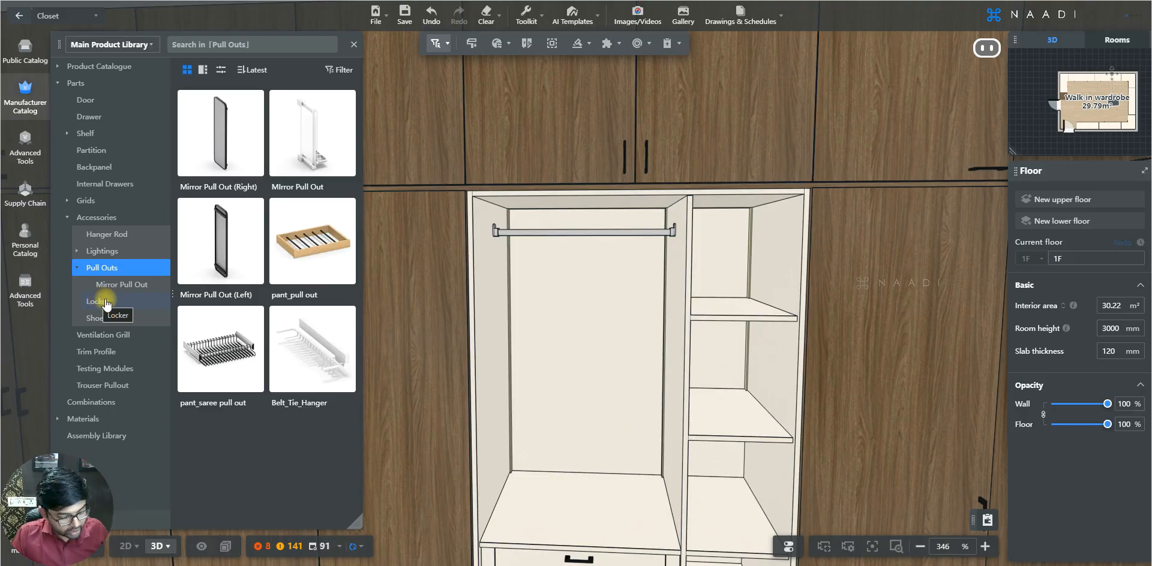
Place a Safe Locker 1 from the locker accessories on the shelf above the drawers in the hanger rod compartment.
{"action": "key", "text": "e"}
{"action": "key", "text": "d"}
{"action": "left_click", "coordinate": [106, 302]}
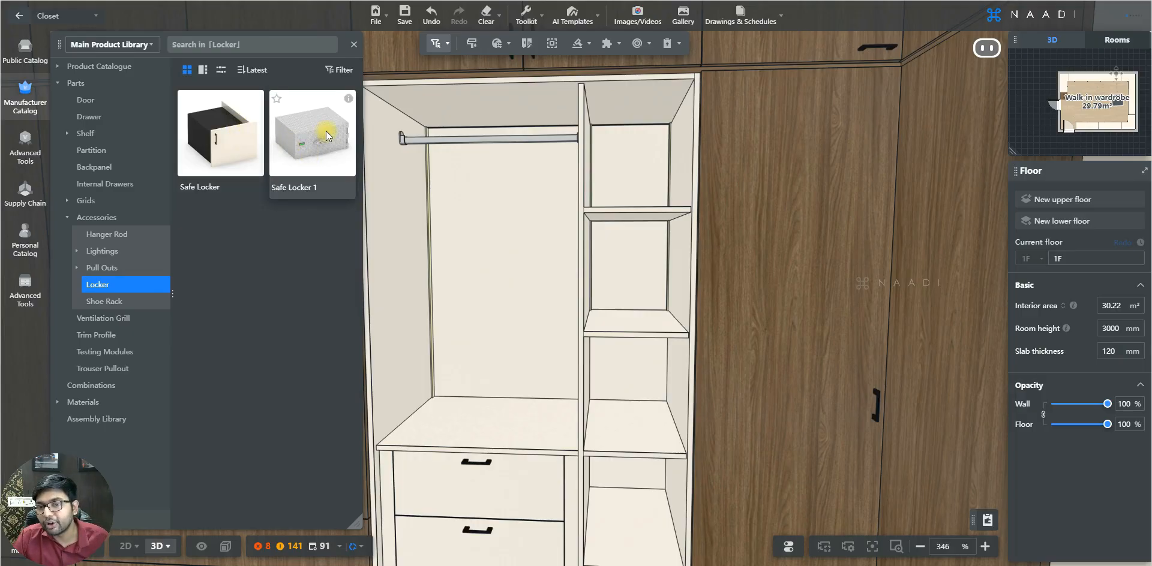
{"action": "key", "text": "e"}
{"action": "key", "text": "q"}
{"action": "key", "text": "a"}
{"action": "key", "text": "a"}
{"action": "key", "text": "w"}
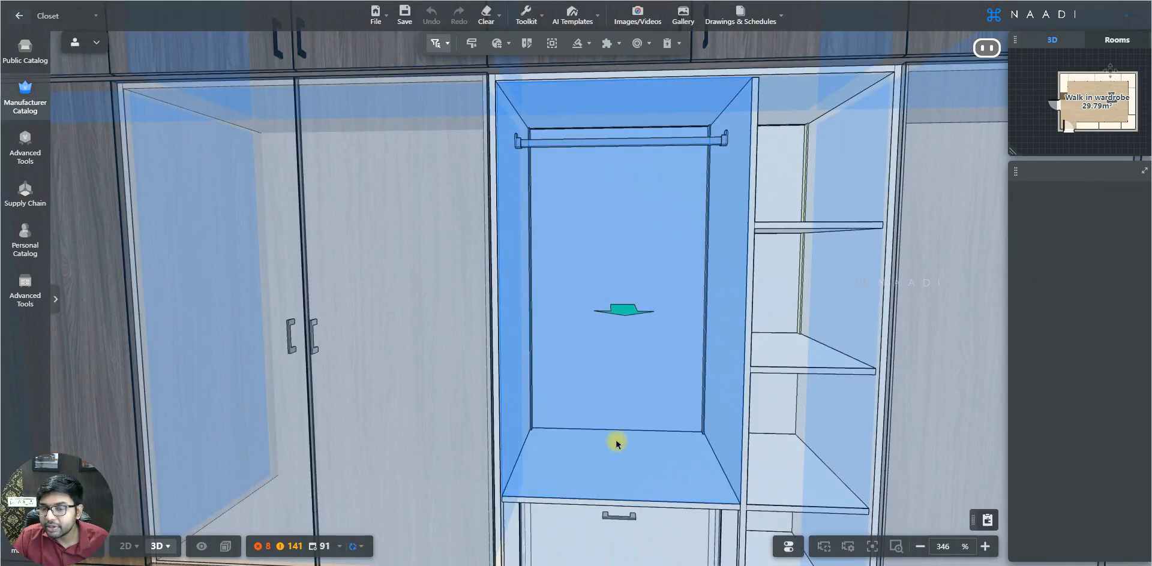
{"action": "left_click", "coordinate": [612, 441]}
{"action": "key", "text": "d"}
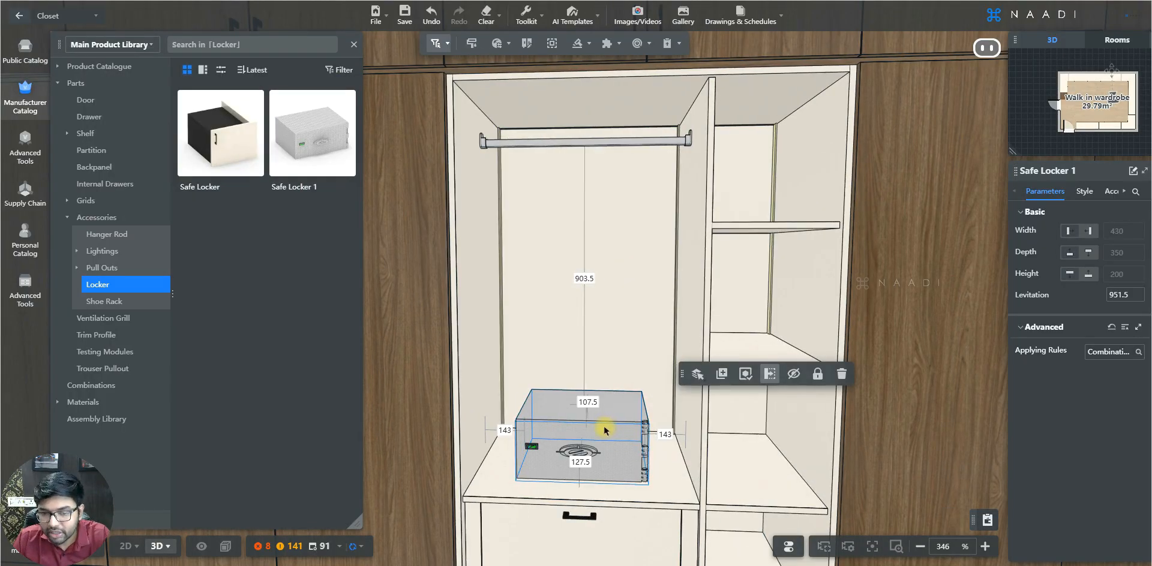
Try the Godrej option as the Safe Lockers style of the placed locker, then delete the locker.
{"action": "left_click", "coordinate": [1086, 192]}
{"action": "mouse_move", "coordinate": [1033, 323]}
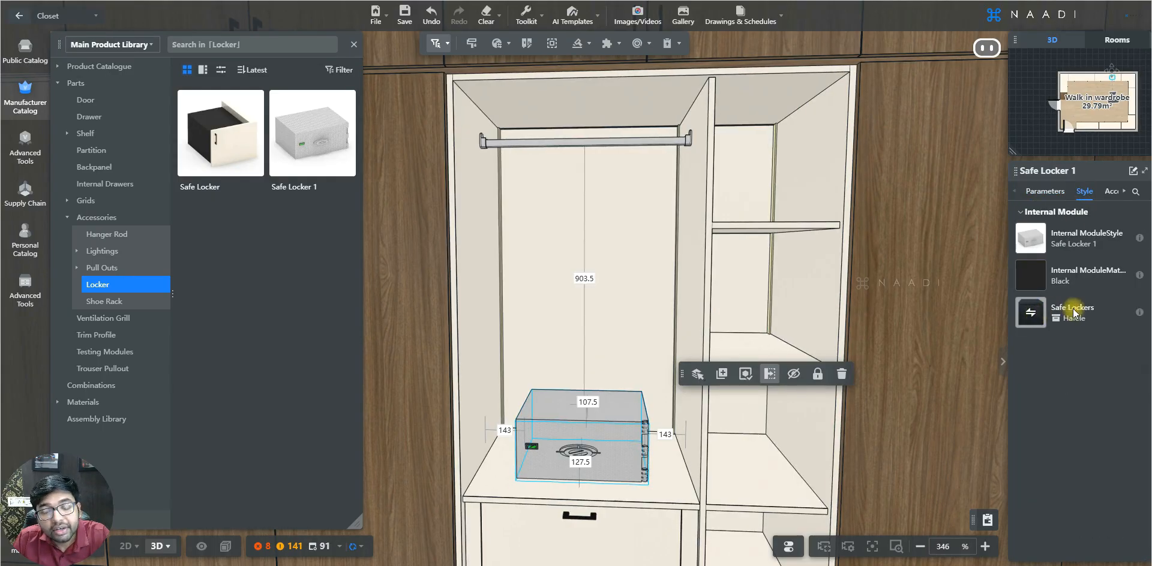
{"action": "left_click", "coordinate": [1033, 312]}
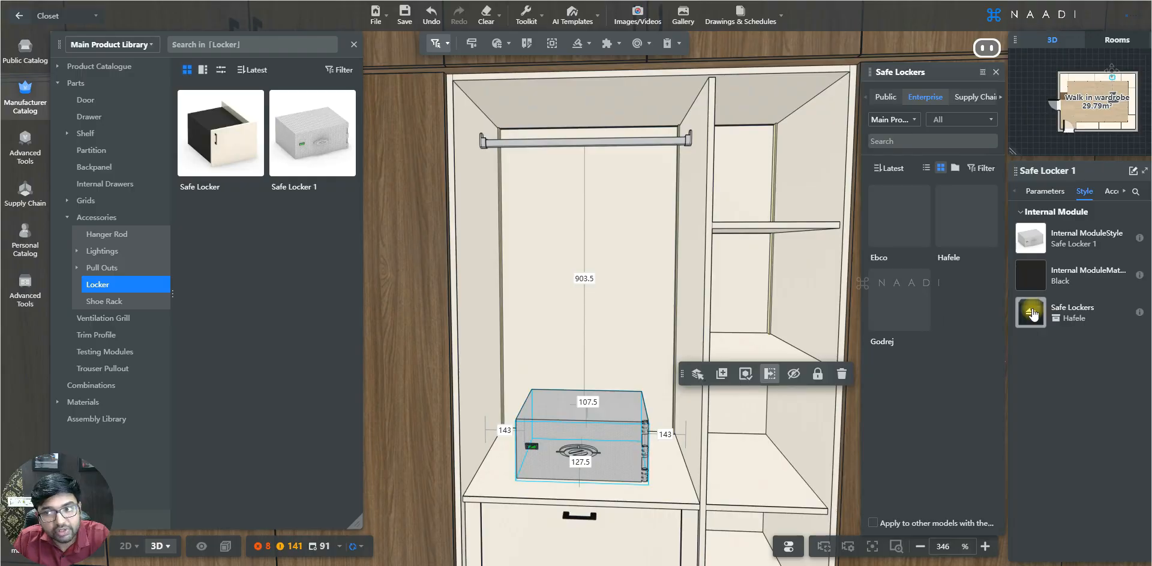
{"action": "left_click", "coordinate": [895, 241]}
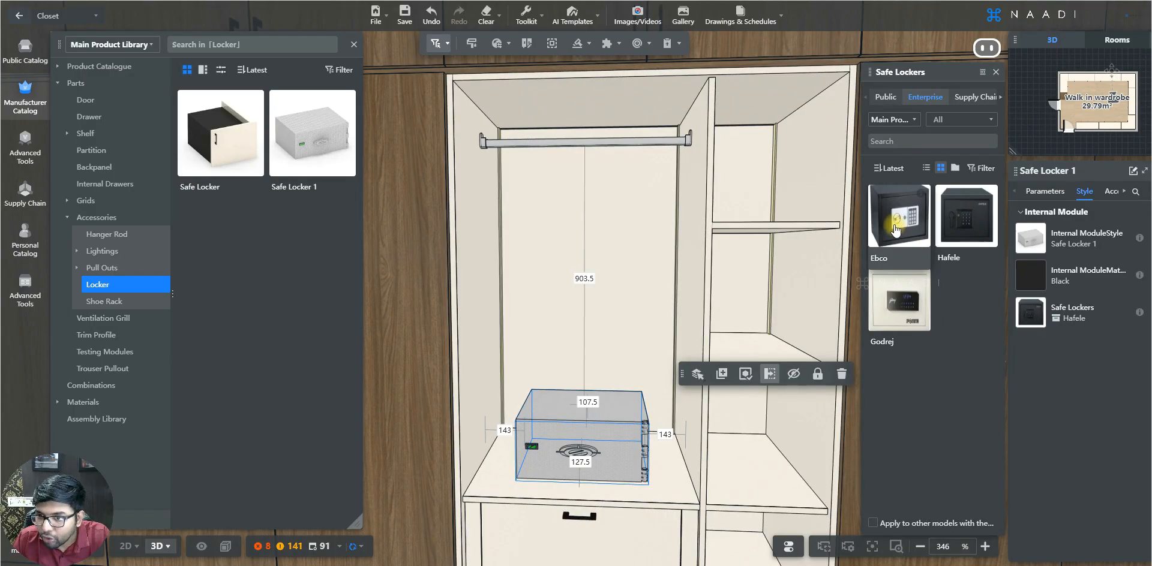
{"action": "left_click", "coordinate": [894, 305]}
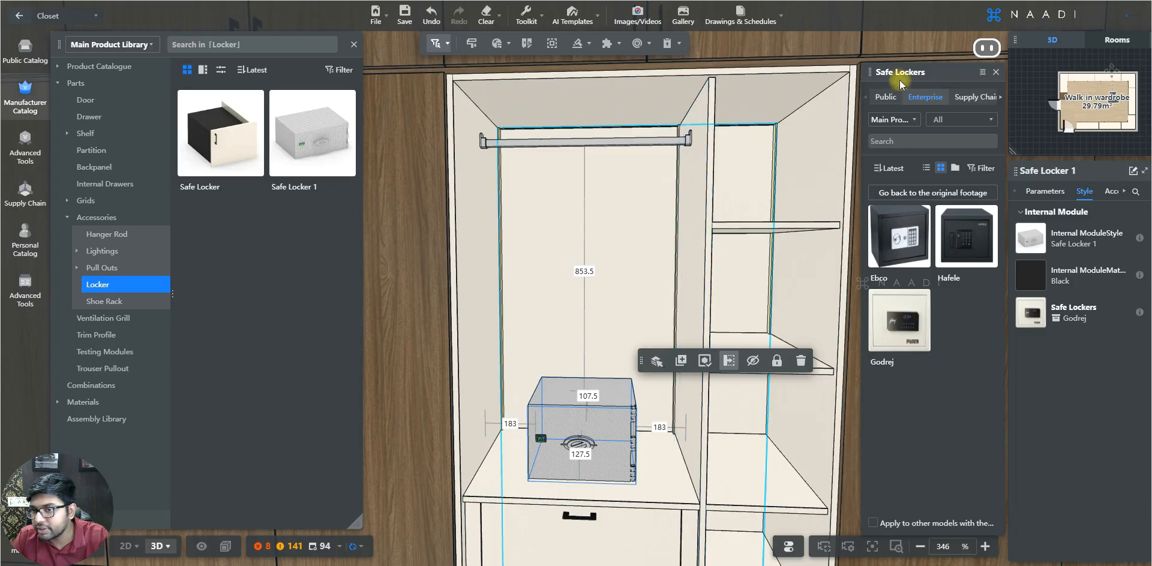
{"action": "left_click", "coordinate": [995, 72]}
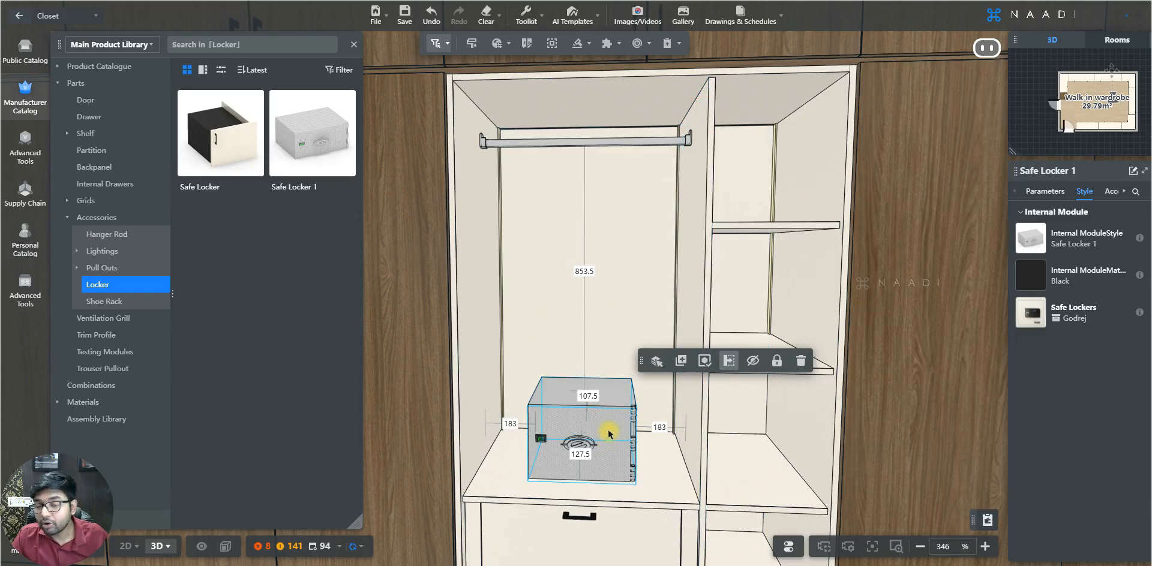
{"action": "key", "text": "Delete"}
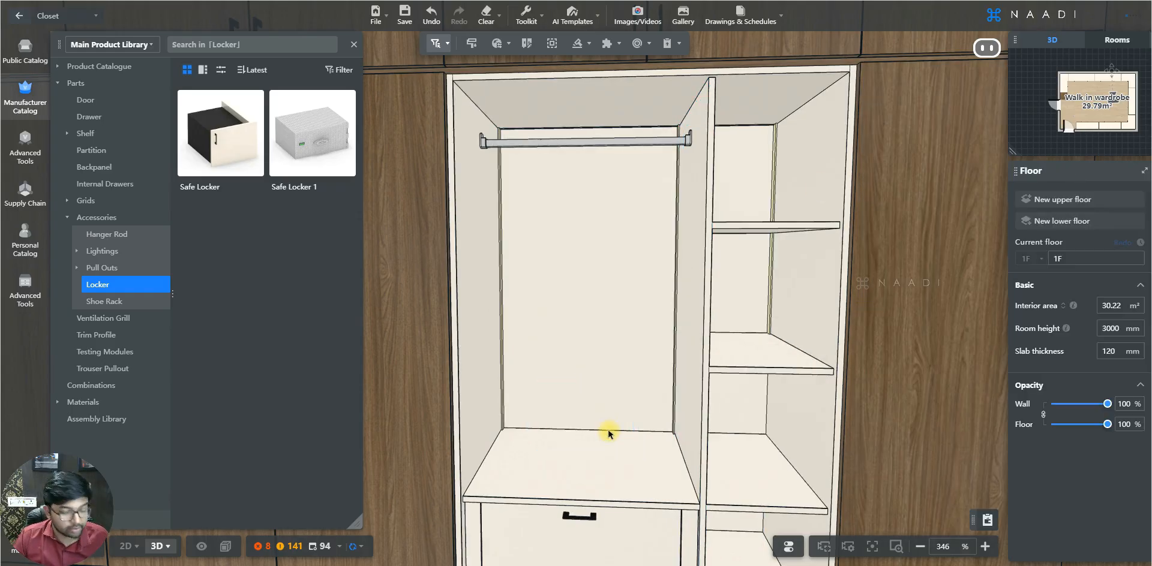
Place a Safe Locker with a door front in the narrow column's fourth compartment, beside the drawers.
{"action": "key", "text": "d"}
{"action": "key", "text": "a"}
{"action": "key", "text": "e"}
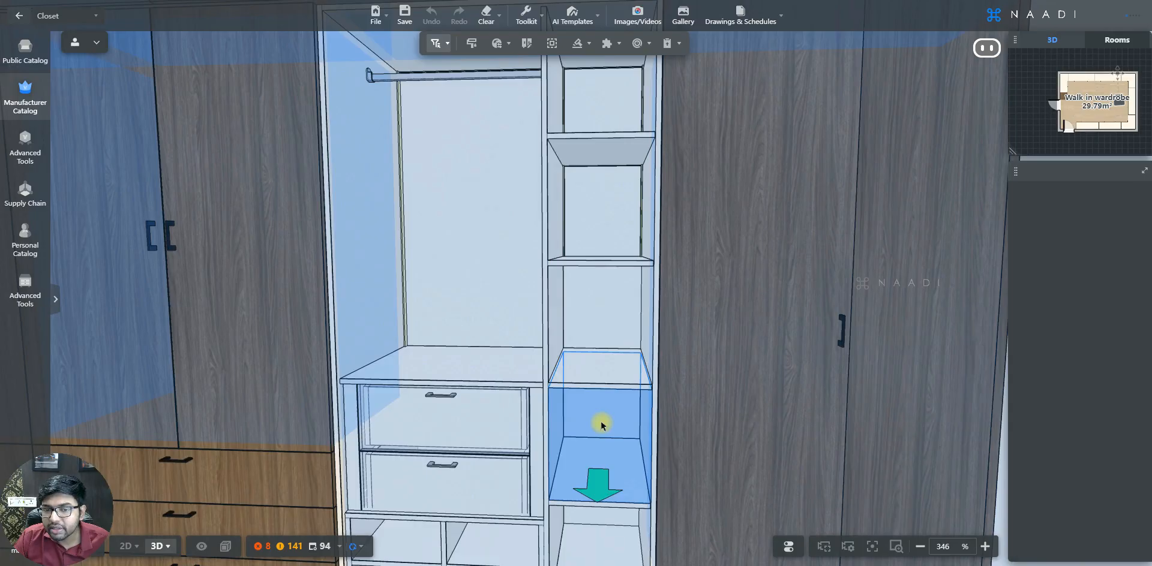
{"action": "left_click", "coordinate": [602, 426]}
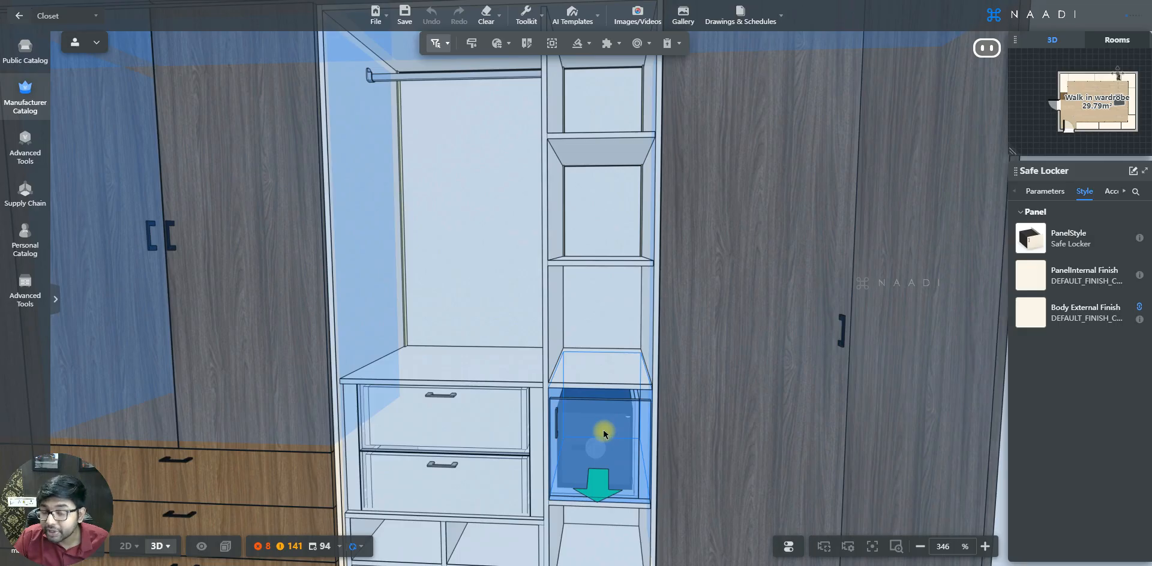
{"action": "left_click", "coordinate": [604, 433]}
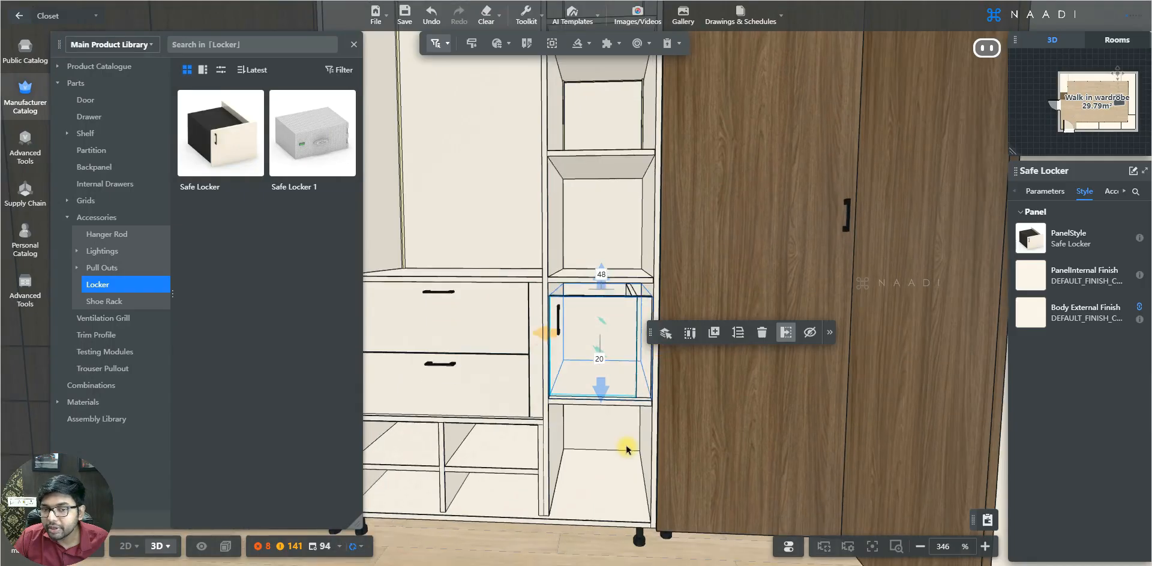
Lower the fixed shelf directly above the safe locker so that it closes the gap over the locker front.
{"action": "scroll", "coordinate": [618, 451], "scroll_direction": "up", "scroll_amount": 5}
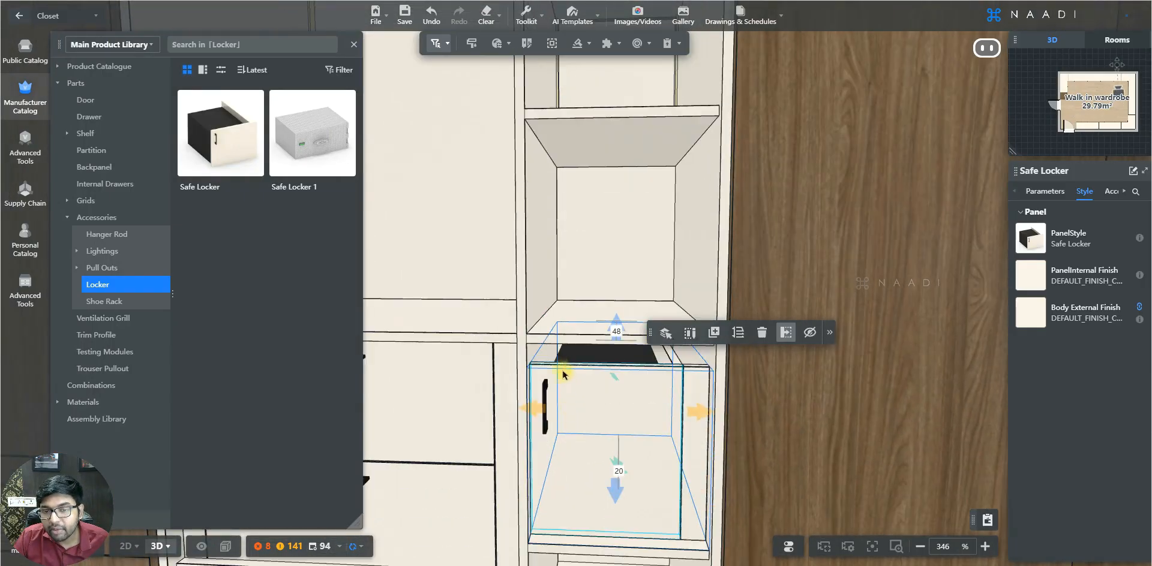
{"action": "scroll", "coordinate": [561, 330], "scroll_direction": "down", "scroll_amount": 3}
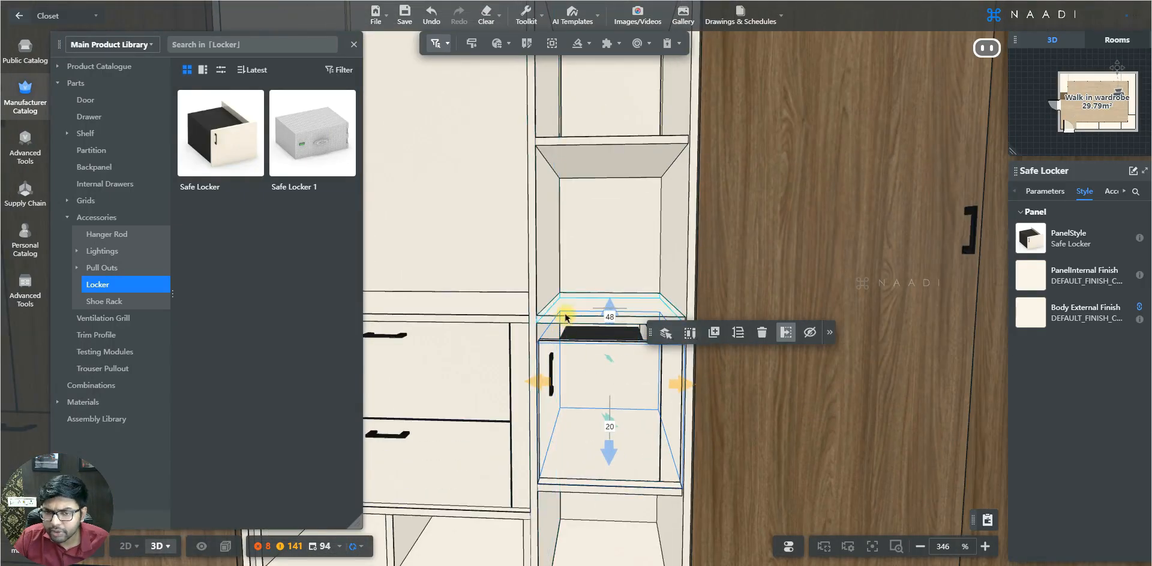
{"action": "left_click", "coordinate": [565, 318]}
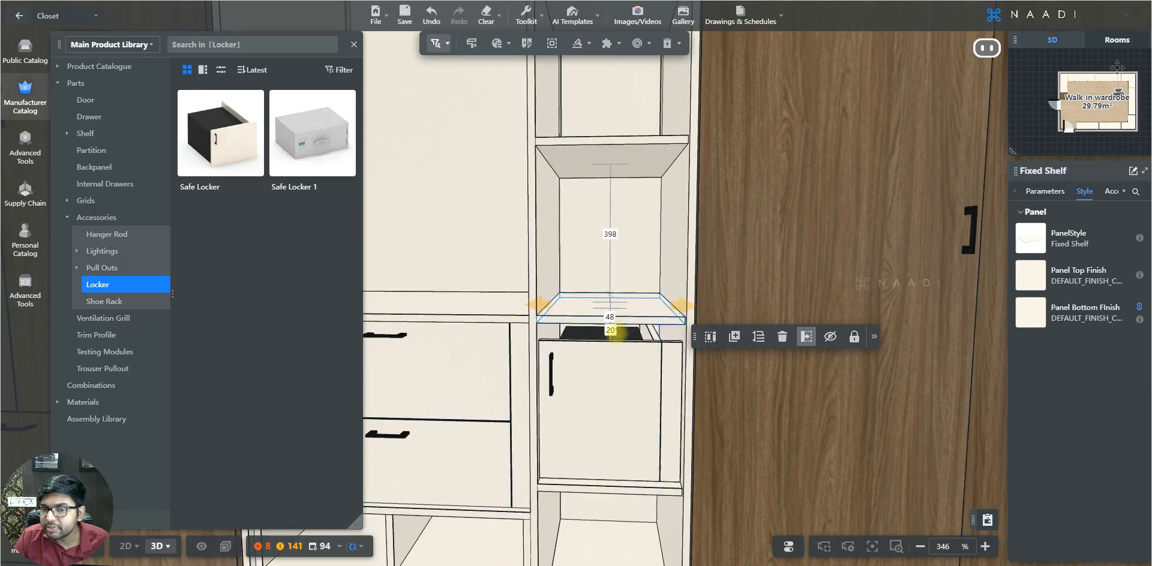
{"action": "middle_click_drag", "start_coordinate": [616, 333], "coordinate": [610, 376]}
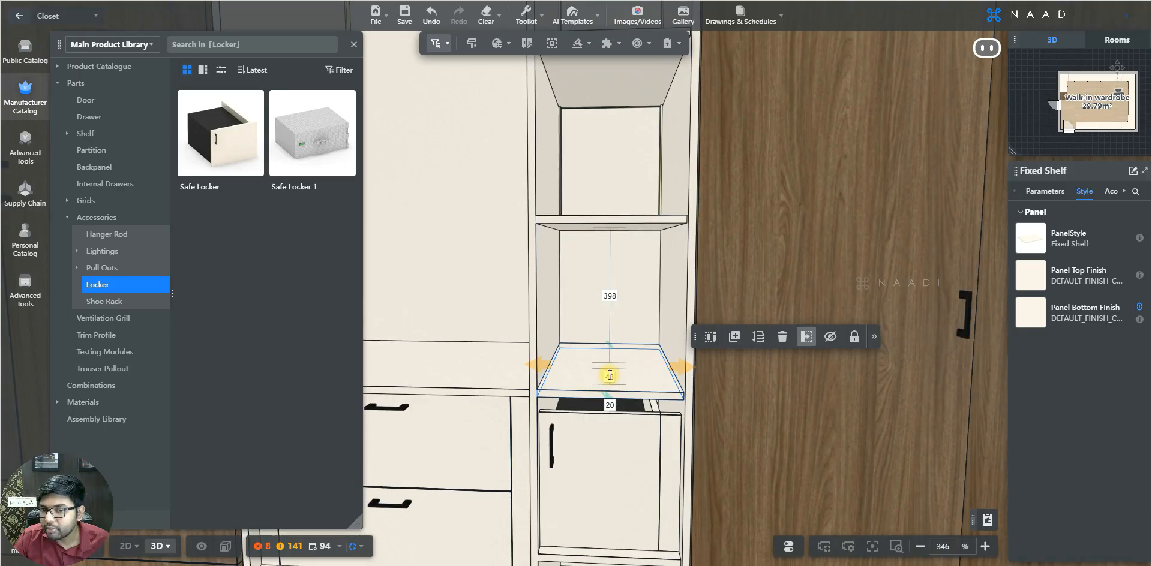
{"action": "left_click", "coordinate": [609, 375]}
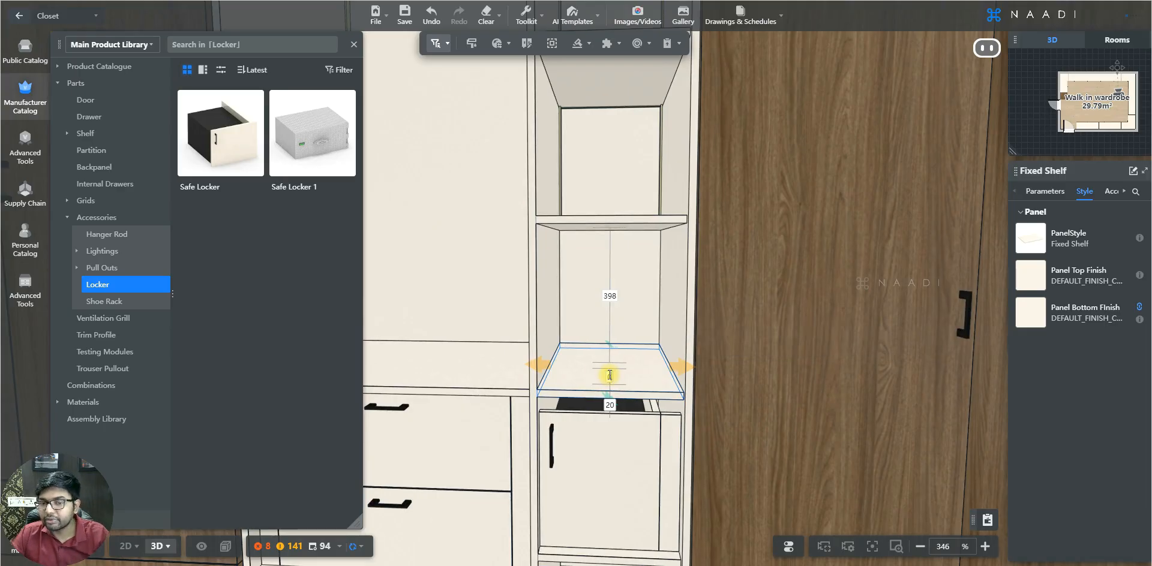
{"action": "key", "text": "Return"}
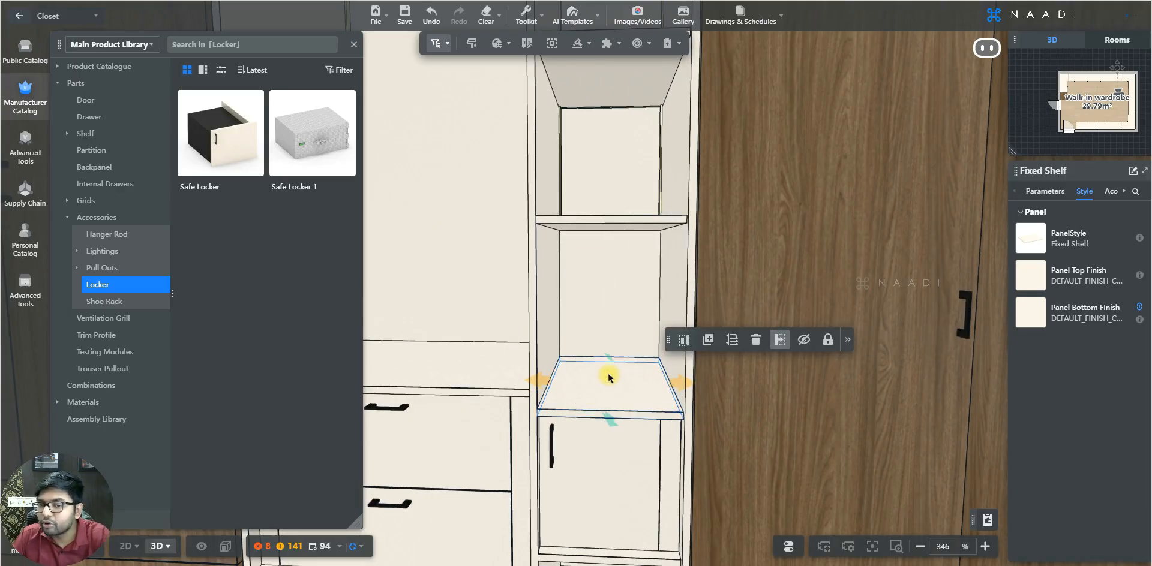
{"action": "key", "text": "Escape"}
{"action": "scroll", "coordinate": [633, 469], "scroll_direction": "down", "scroll_amount": 2}
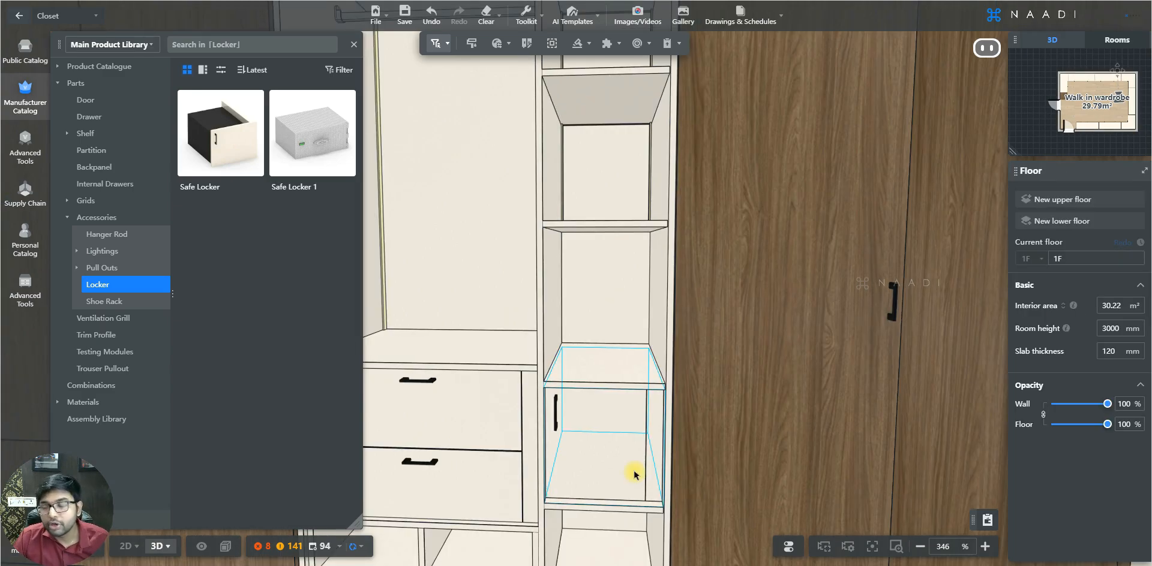
{"action": "scroll", "coordinate": [635, 471], "scroll_direction": "down", "scroll_amount": 3}
{"action": "scroll", "coordinate": [634, 471], "scroll_direction": "down", "scroll_amount": 3}
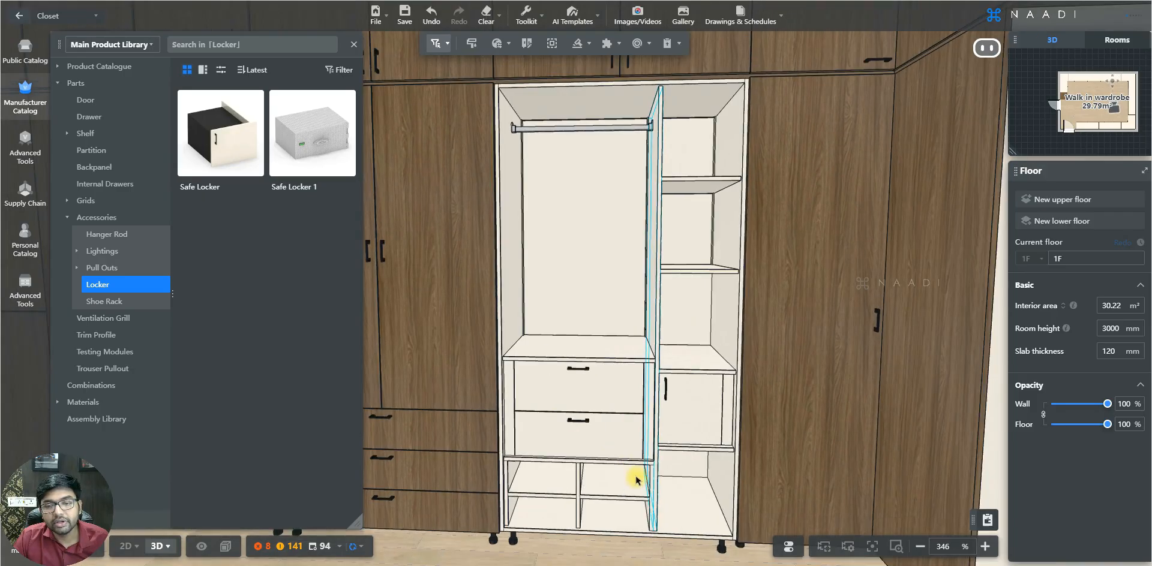
{"action": "left_click_drag", "start_coordinate": [621, 531], "coordinate": [628, 536]}
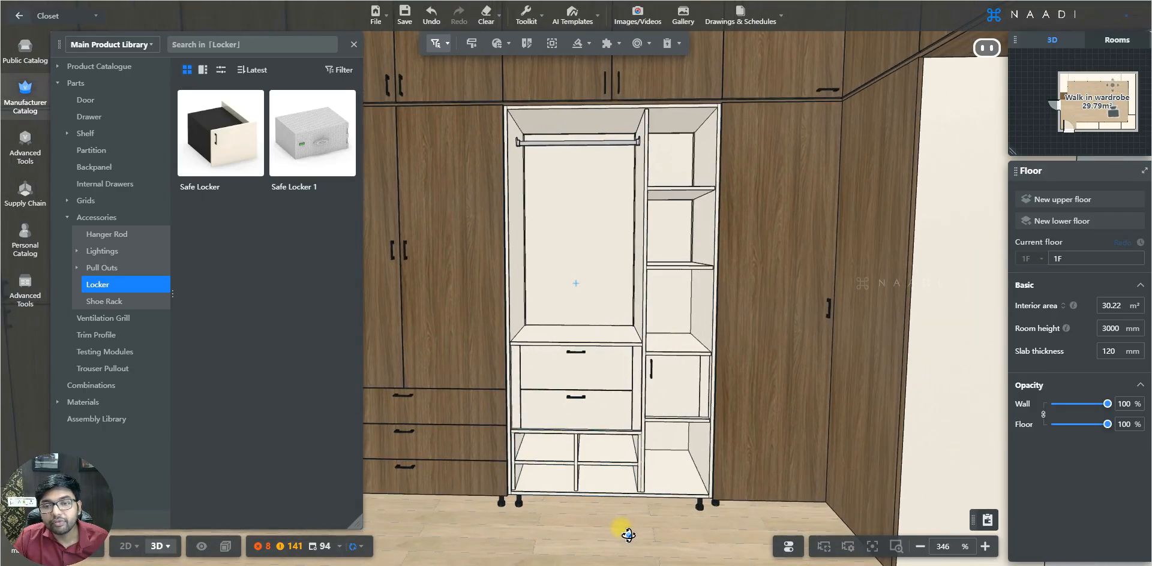
Try Finger Groove as the cabinet type of the 2 x 1 Drawer unit below the hanger rod compartment.
{"action": "scroll", "coordinate": [621, 527], "scroll_direction": "up", "scroll_amount": 3}
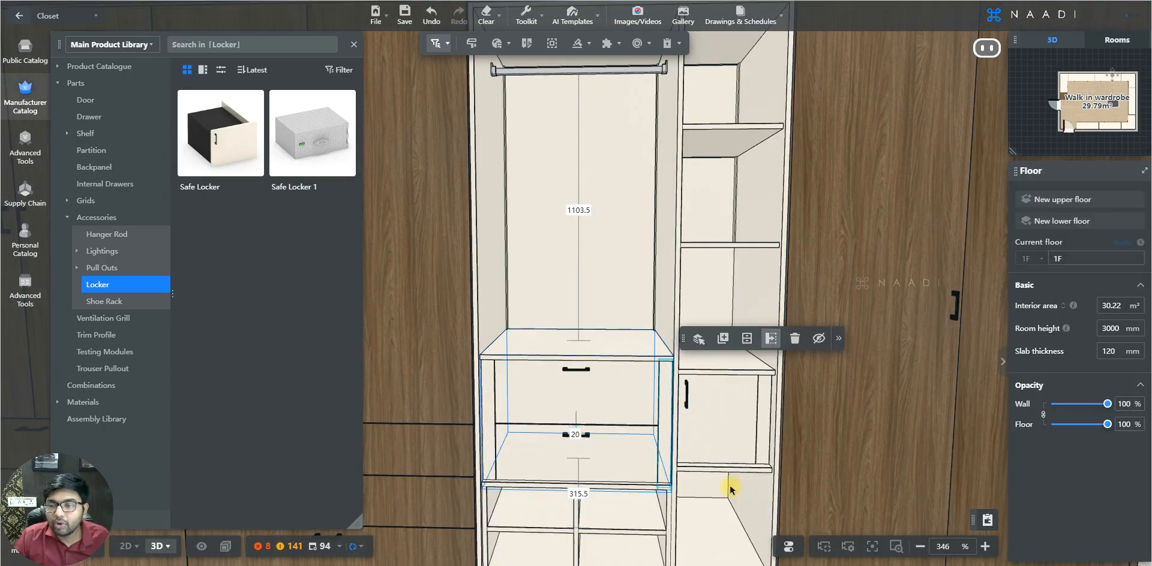
{"action": "left_click", "coordinate": [437, 43]}
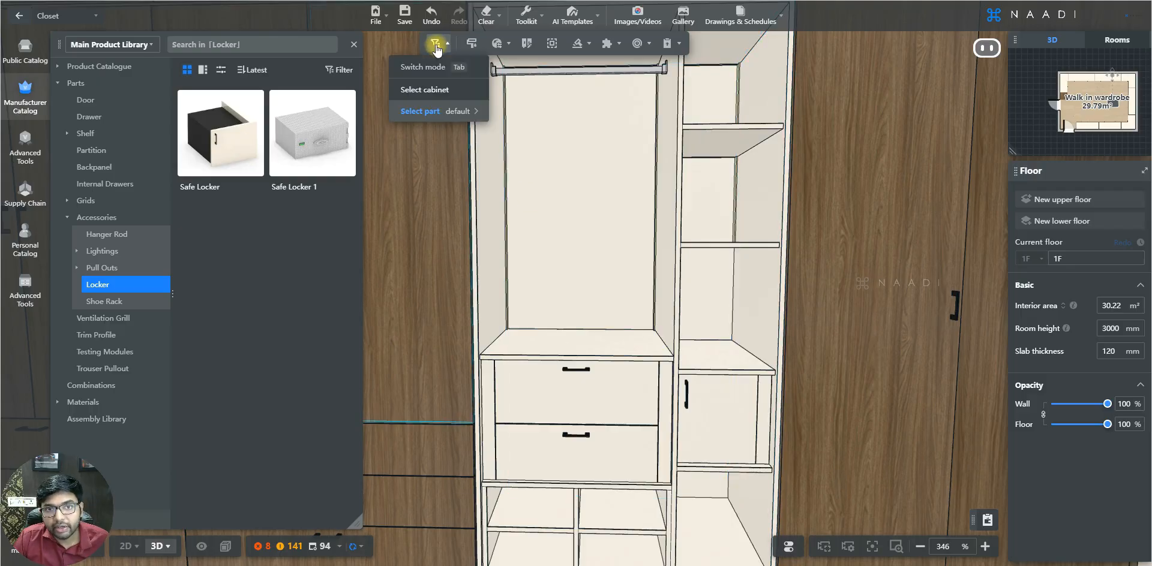
{"action": "left_click", "coordinate": [594, 393]}
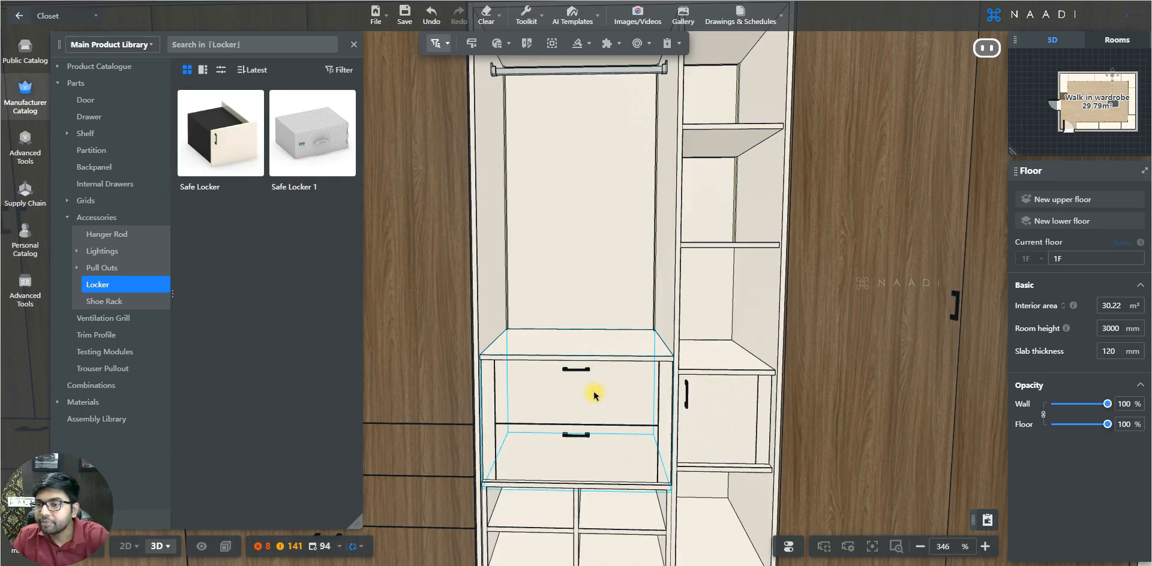
{"action": "left_click", "coordinate": [593, 394]}
{"action": "scroll", "coordinate": [1126, 387], "scroll_direction": "down", "scroll_amount": 2}
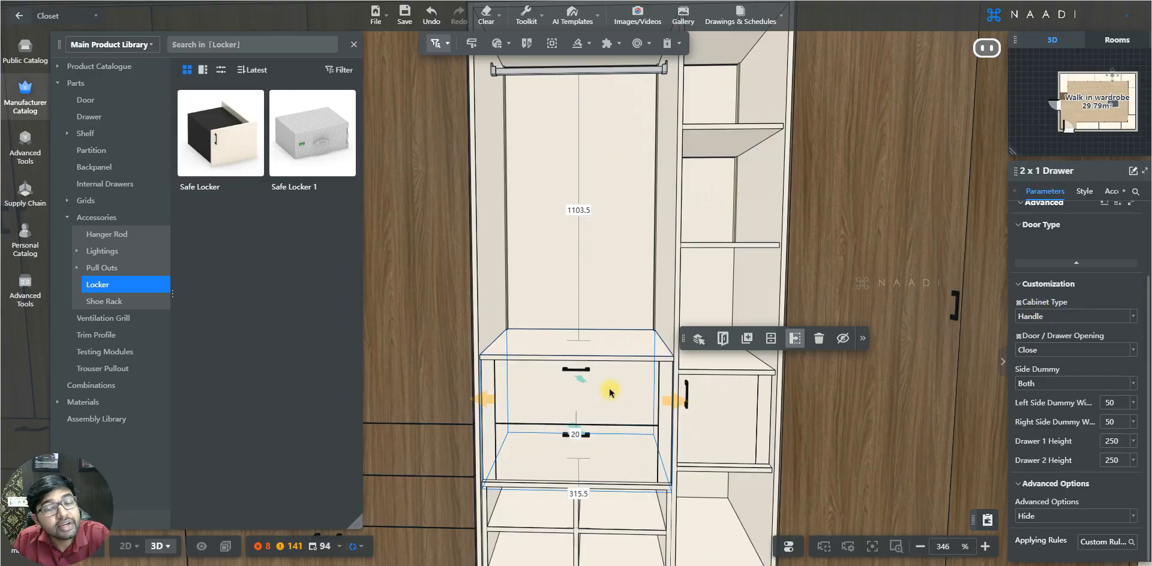
{"action": "left_click", "coordinate": [1134, 318]}
{"action": "left_click", "coordinate": [1091, 348]}
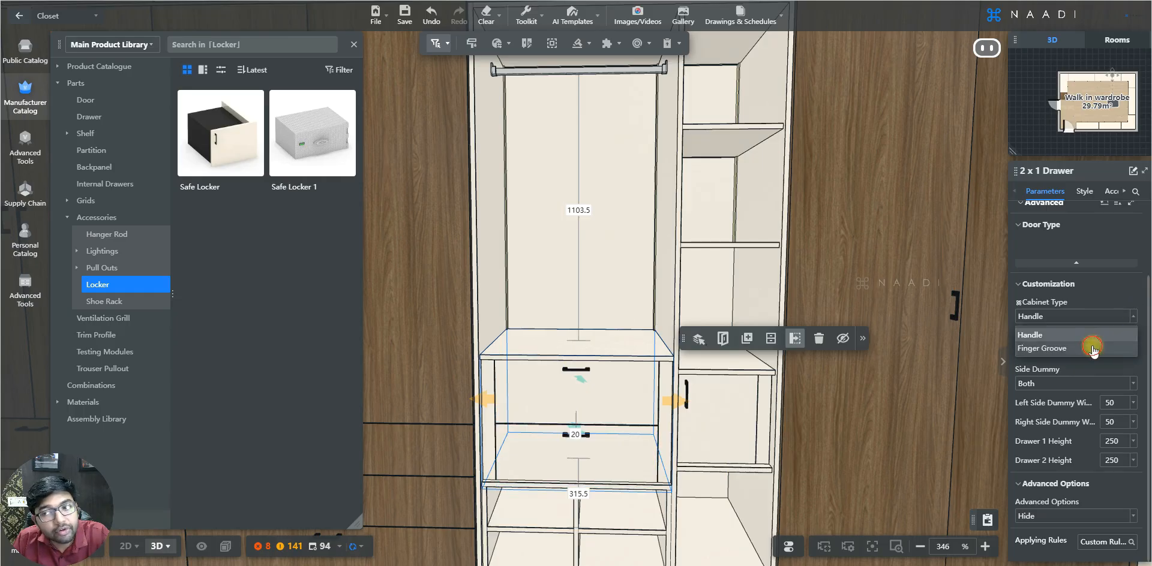
Try the Open state for the two-drawer unit's door / drawer opening, then return it to Close.
{"action": "left_click", "coordinate": [1115, 350]}
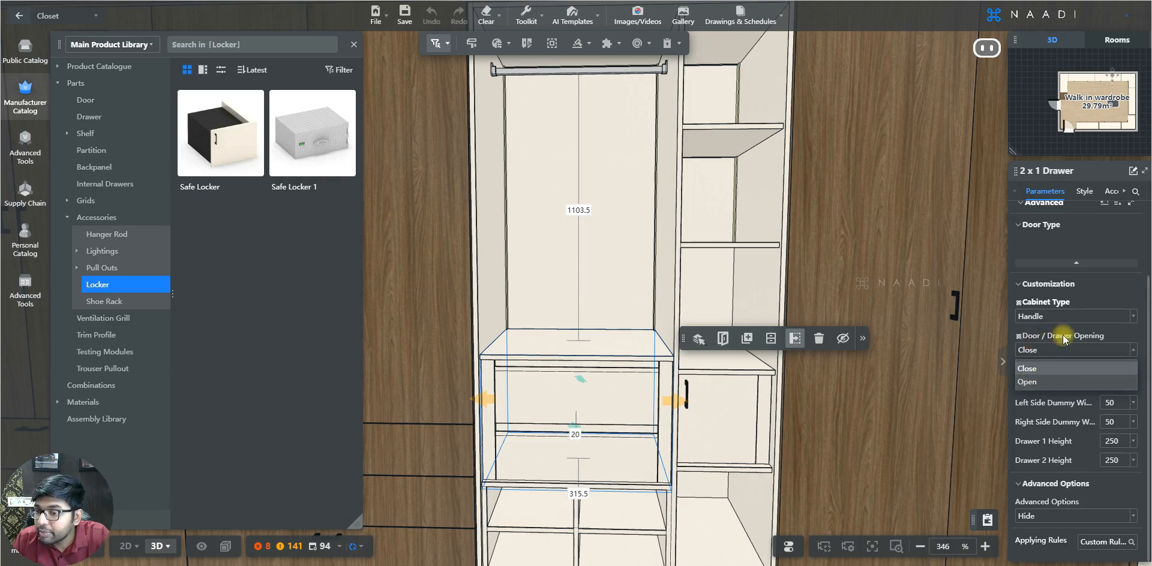
{"action": "key", "text": "Down"}
{"action": "key", "text": "Return"}
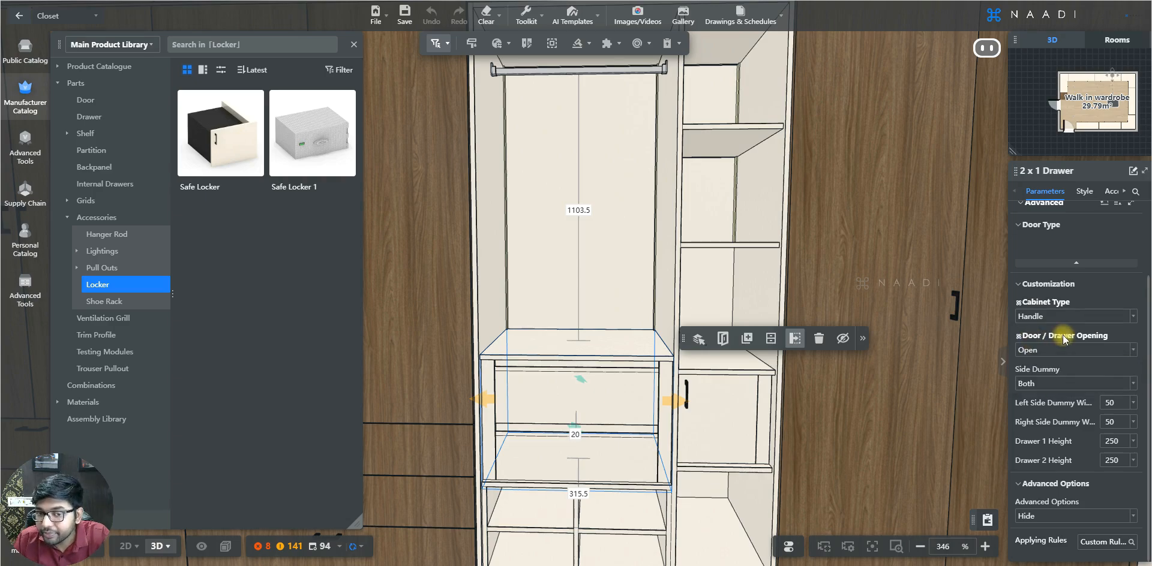
{"action": "left_click", "coordinate": [1065, 351]}
{"action": "left_click", "coordinate": [1065, 367]}
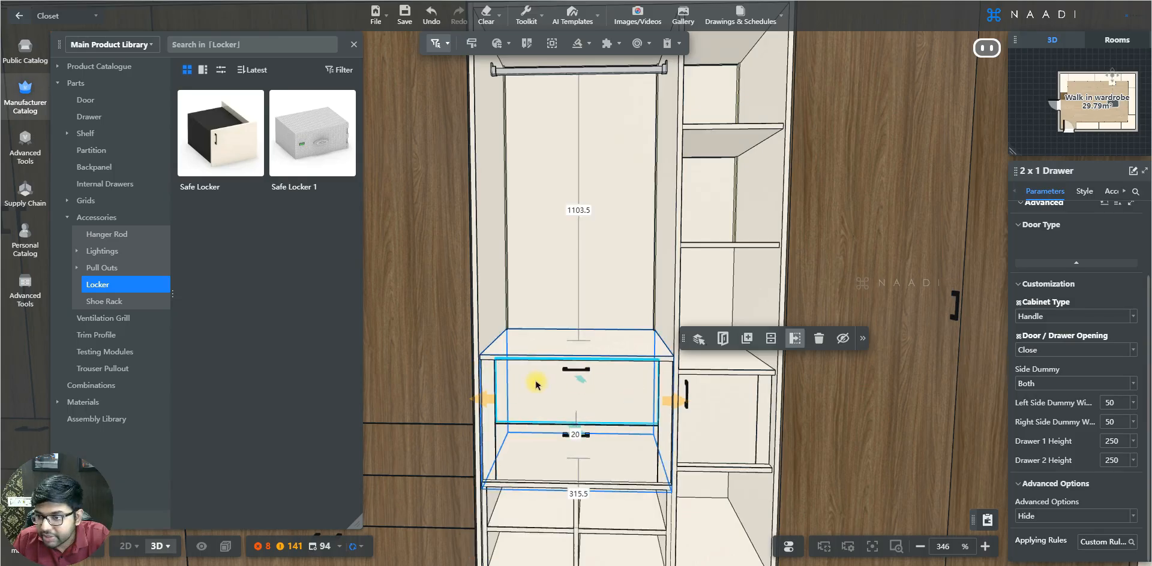
Try the No Side Dummy option on the two-drawer unit, then restore the side dummy to Both.
{"action": "left_click", "coordinate": [1132, 384]}
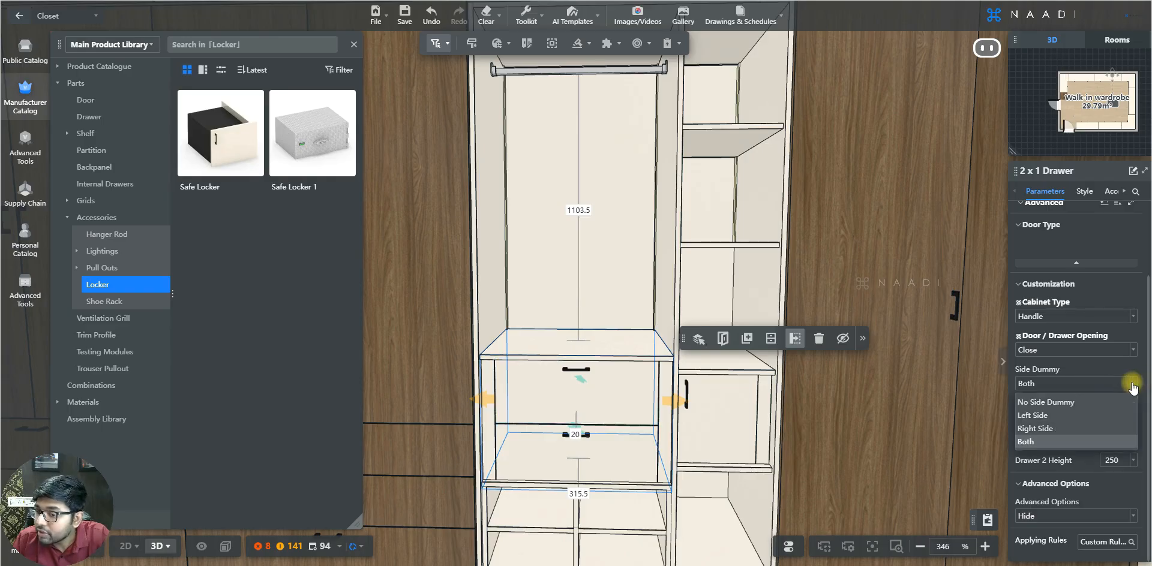
{"action": "left_click", "coordinate": [1074, 405]}
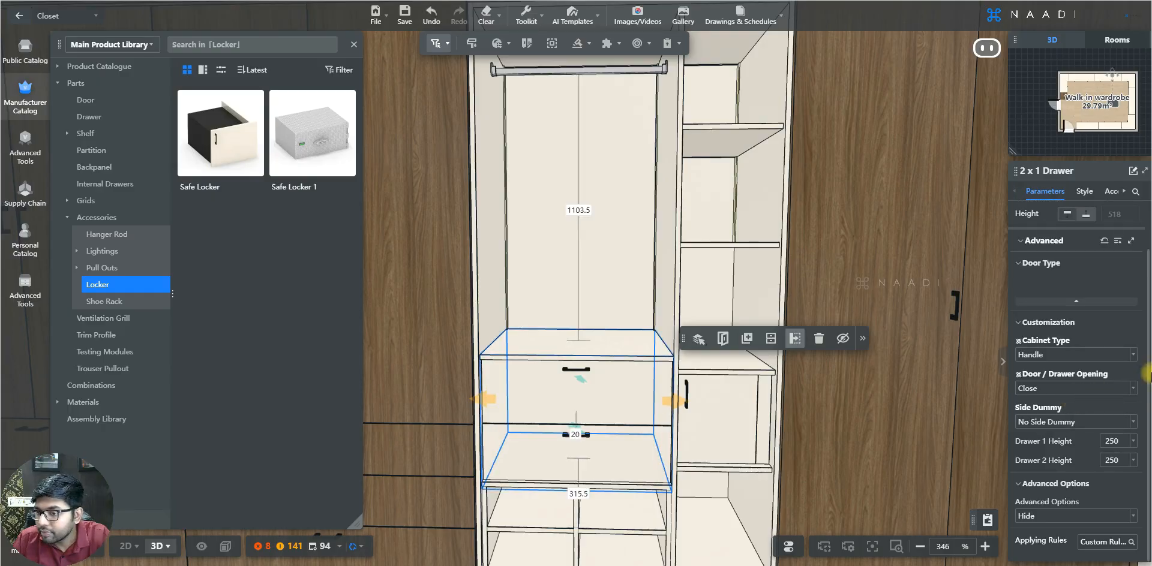
{"action": "left_click", "coordinate": [1132, 423]}
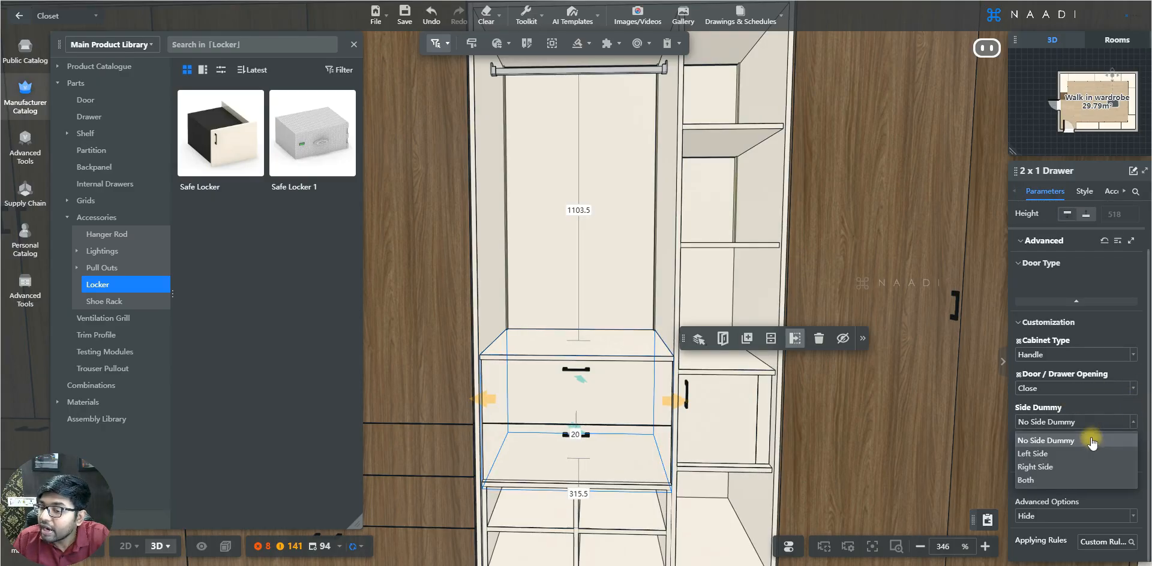
{"action": "left_click", "coordinate": [1037, 480]}
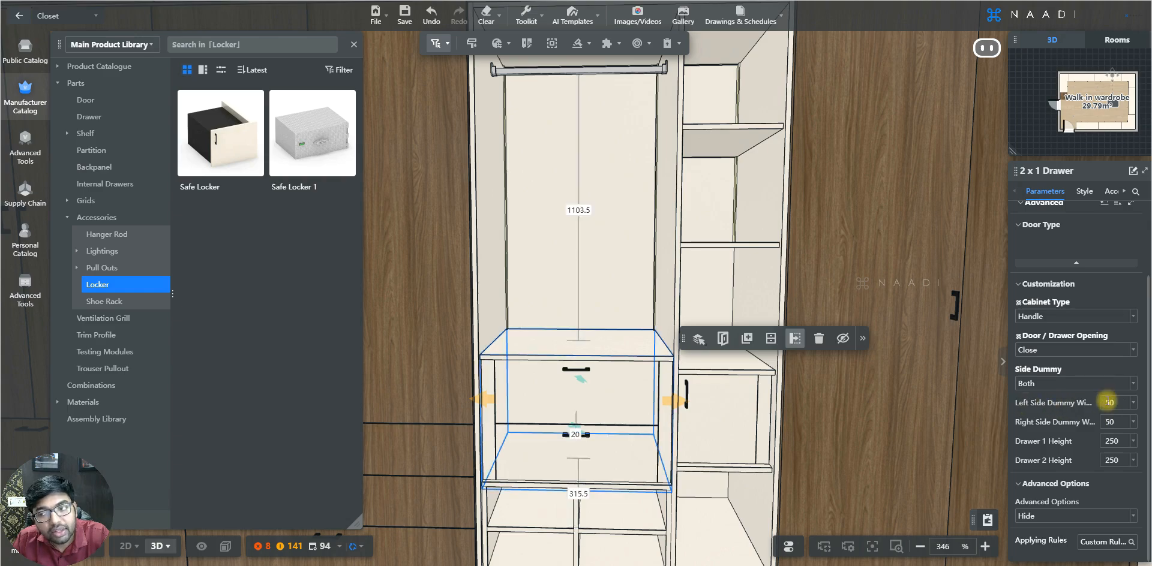
Set the two-drawer unit's left and right side dummy widths to 35 mm and the Drawer 1 height to 200 mm.
{"action": "left_click", "coordinate": [1109, 422]}
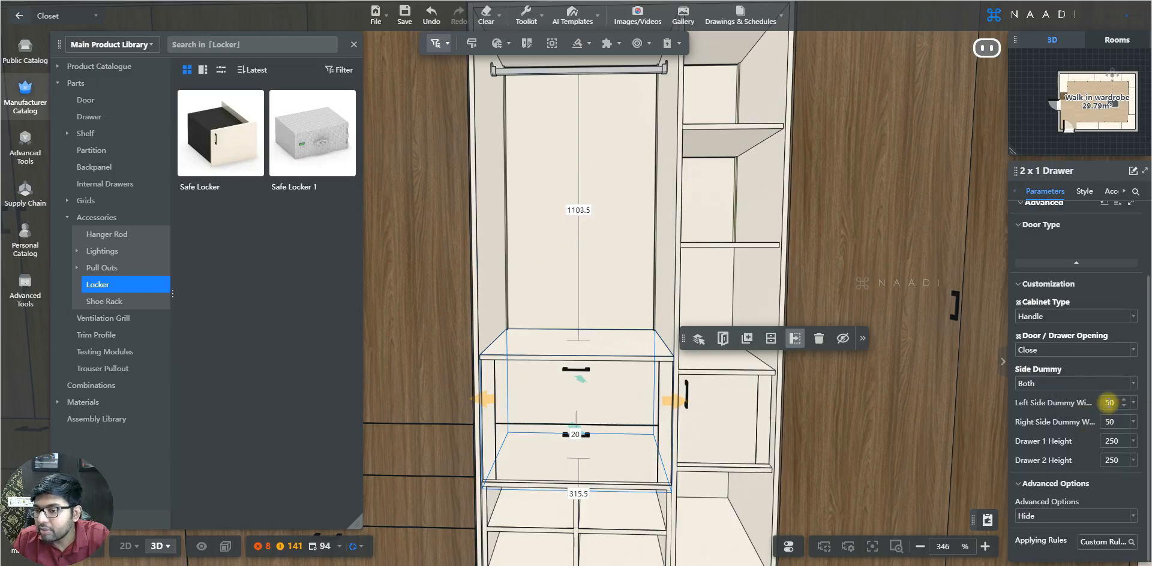
{"action": "double_click", "coordinate": [1108, 403]}
{"action": "type", "text": "35"}
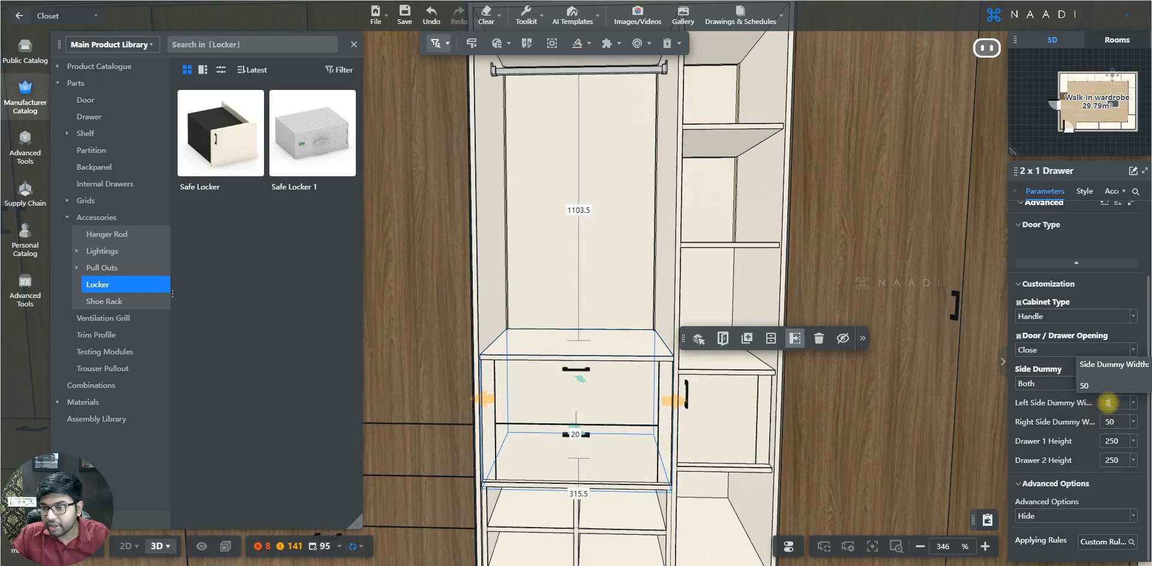
{"action": "left_click", "coordinate": [1111, 424]}
{"action": "double_click", "coordinate": [1110, 422]}
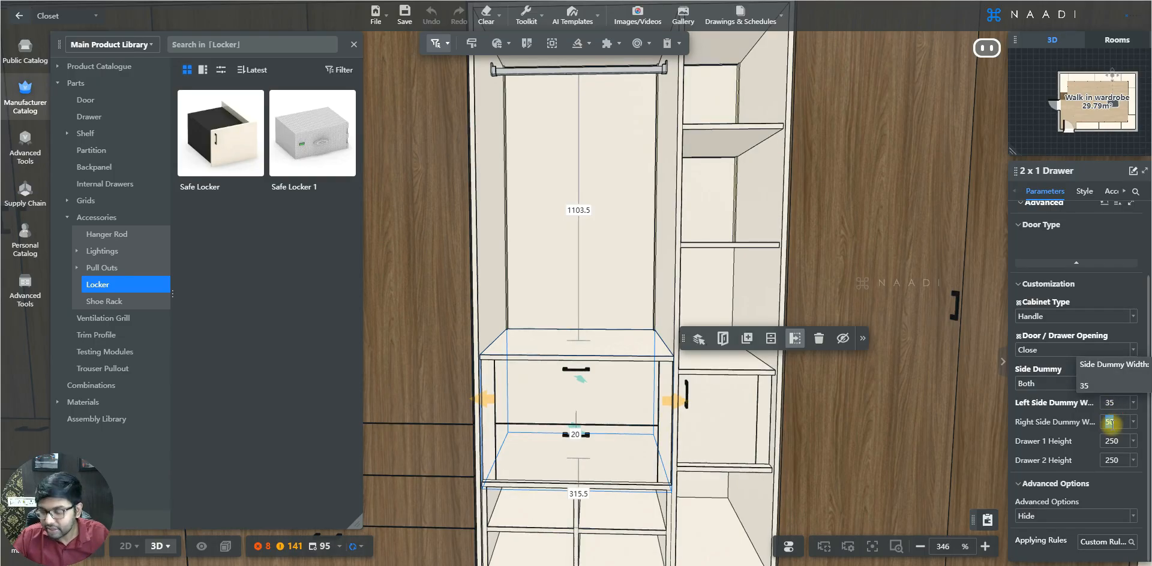
{"action": "type", "text": "35"}
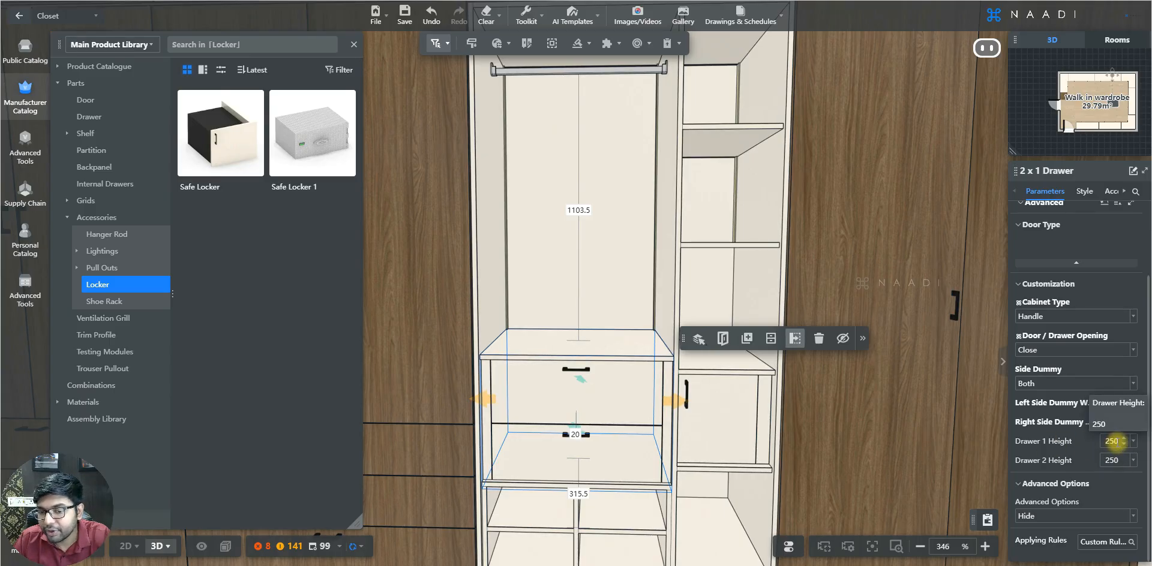
{"action": "type", "text": "200"}
{"action": "key", "text": "Return"}
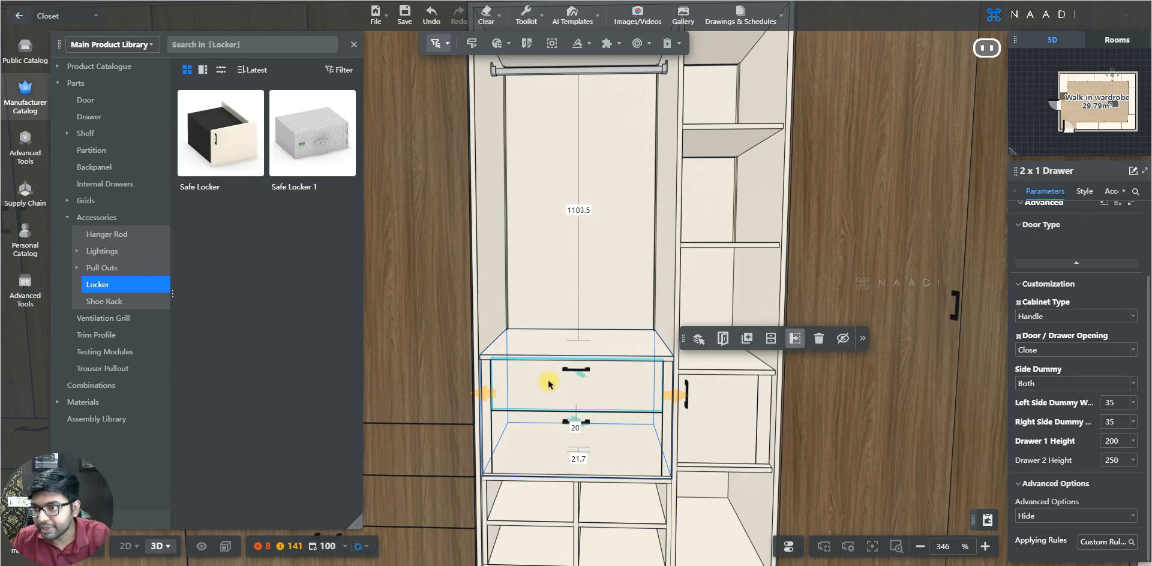
Restrict the part selection filter to Drawer.
{"action": "left_click", "coordinate": [437, 43]}
{"action": "mouse_move", "coordinate": [425, 112]}
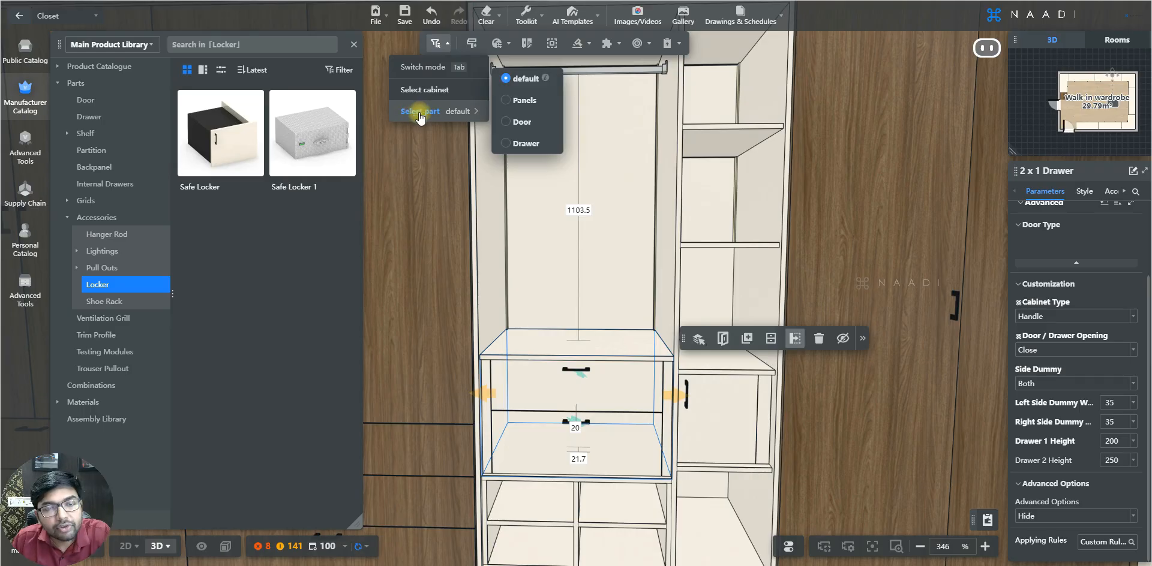
{"action": "left_click", "coordinate": [468, 113]}
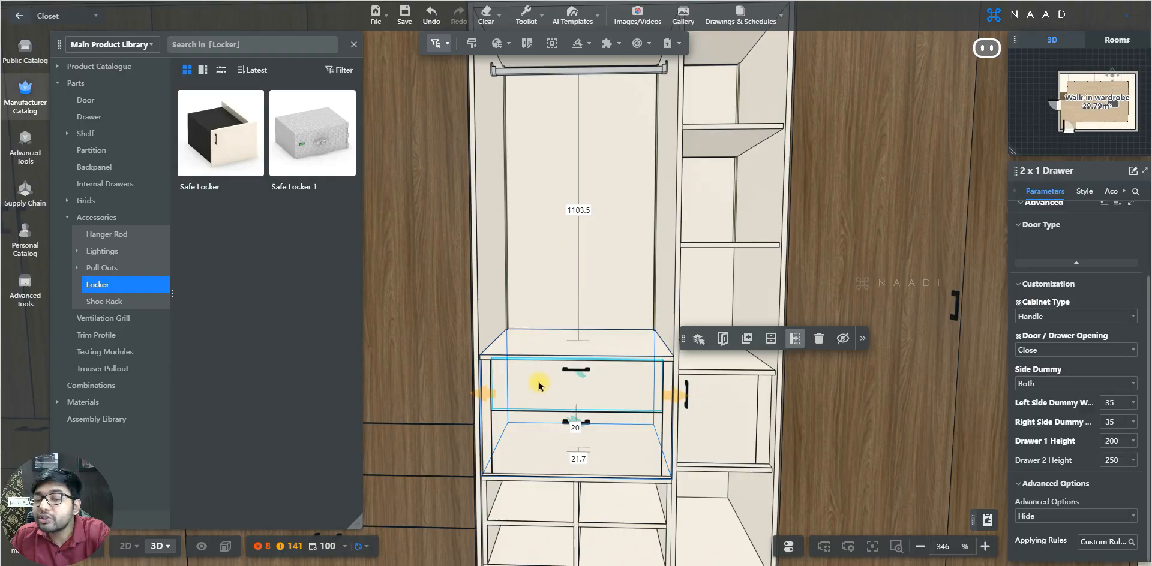
{"action": "left_click", "coordinate": [436, 48]}
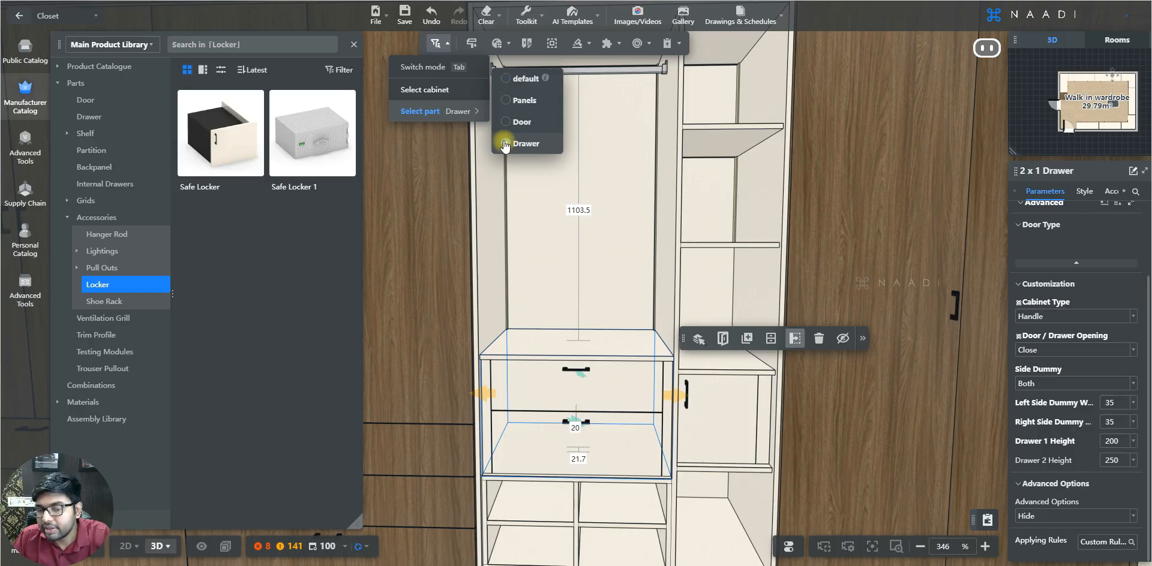
{"action": "left_click", "coordinate": [505, 143]}
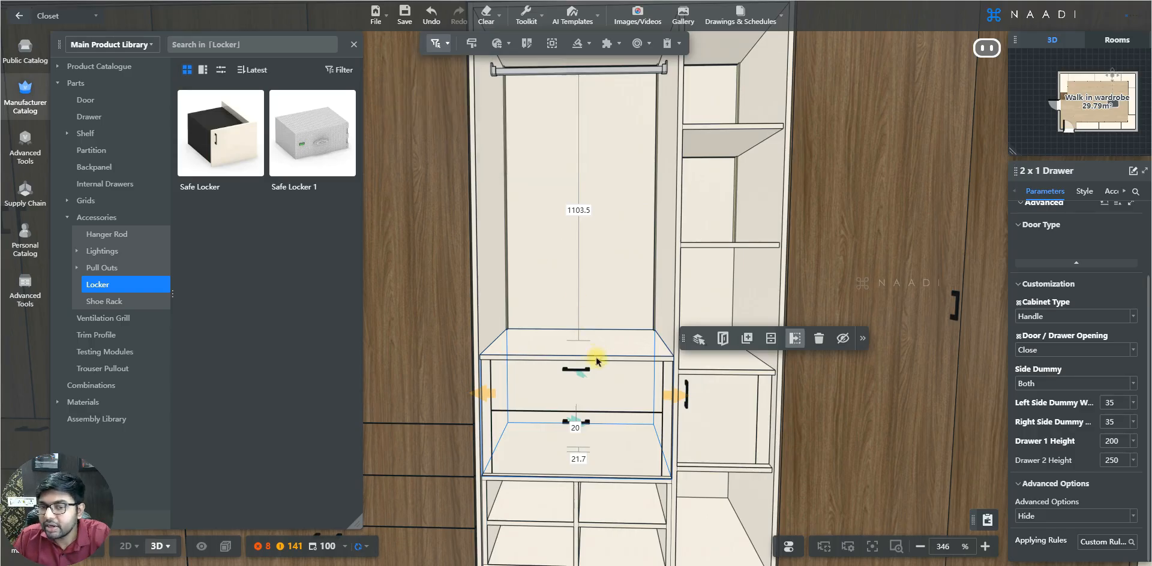
Select the upper and lower internal drawers in turn to check that each can be picked individually.
{"action": "left_click", "coordinate": [621, 398]}
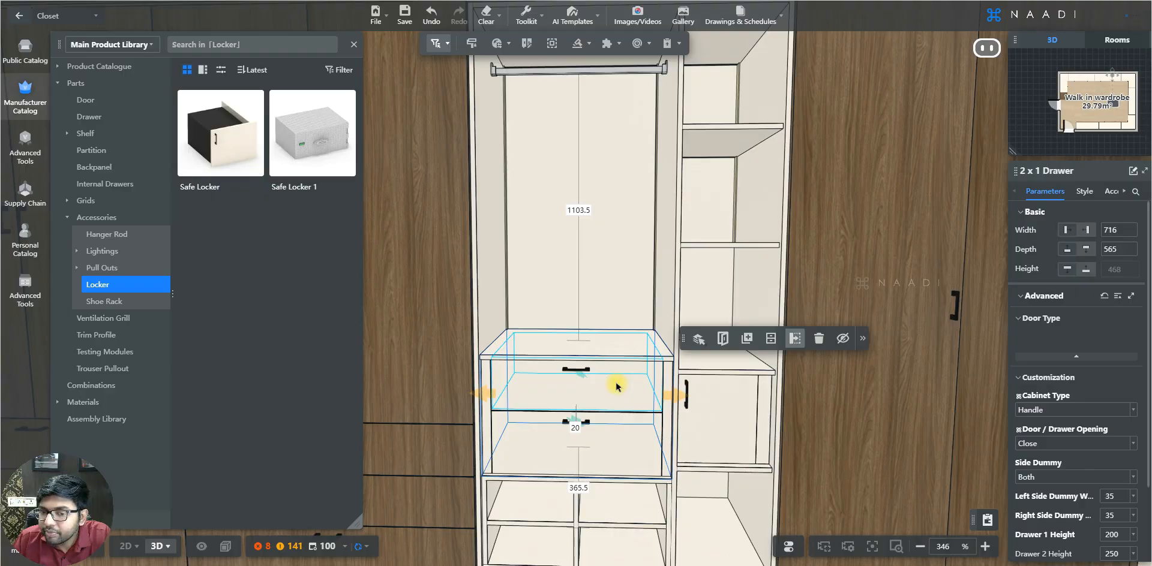
{"action": "left_click", "coordinate": [616, 387]}
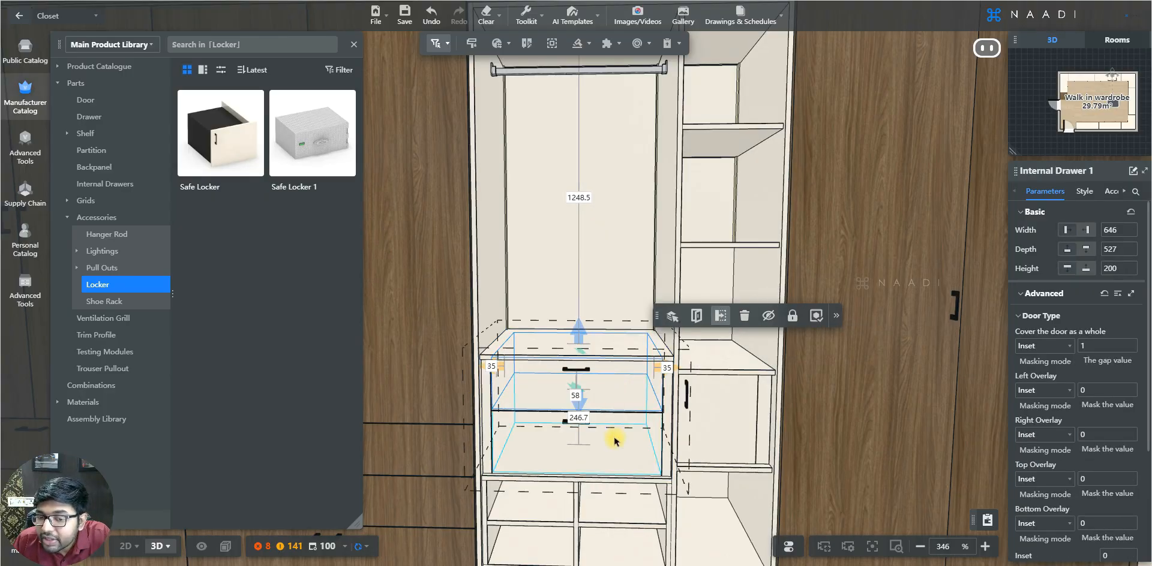
{"action": "left_click", "coordinate": [619, 386]}
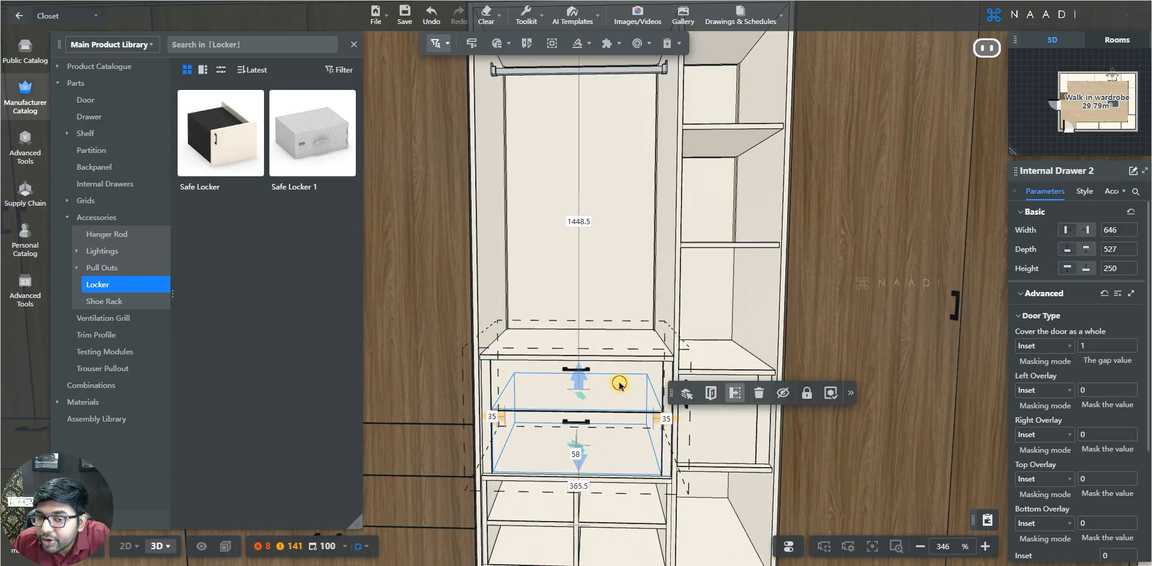
{"action": "left_click", "coordinate": [621, 430]}
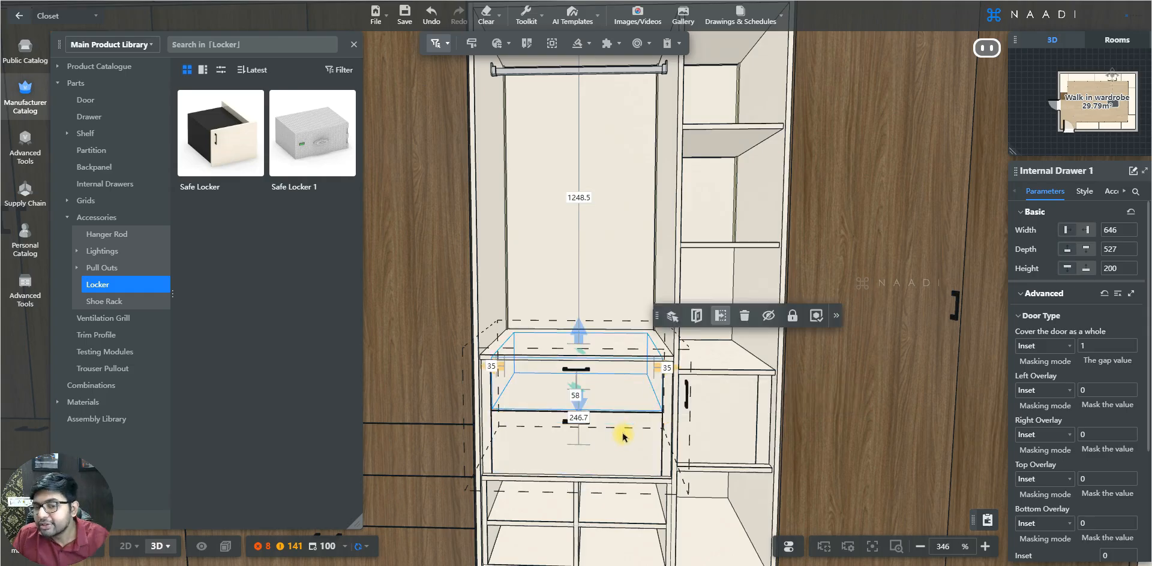
{"action": "left_click", "coordinate": [622, 433]}
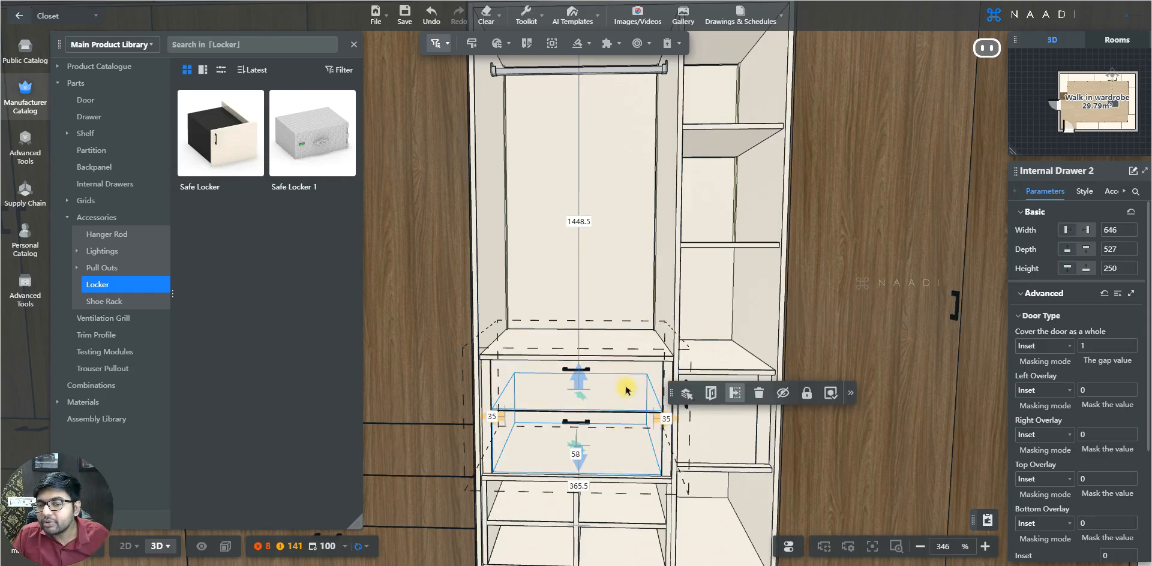
{"action": "left_click", "coordinate": [625, 390]}
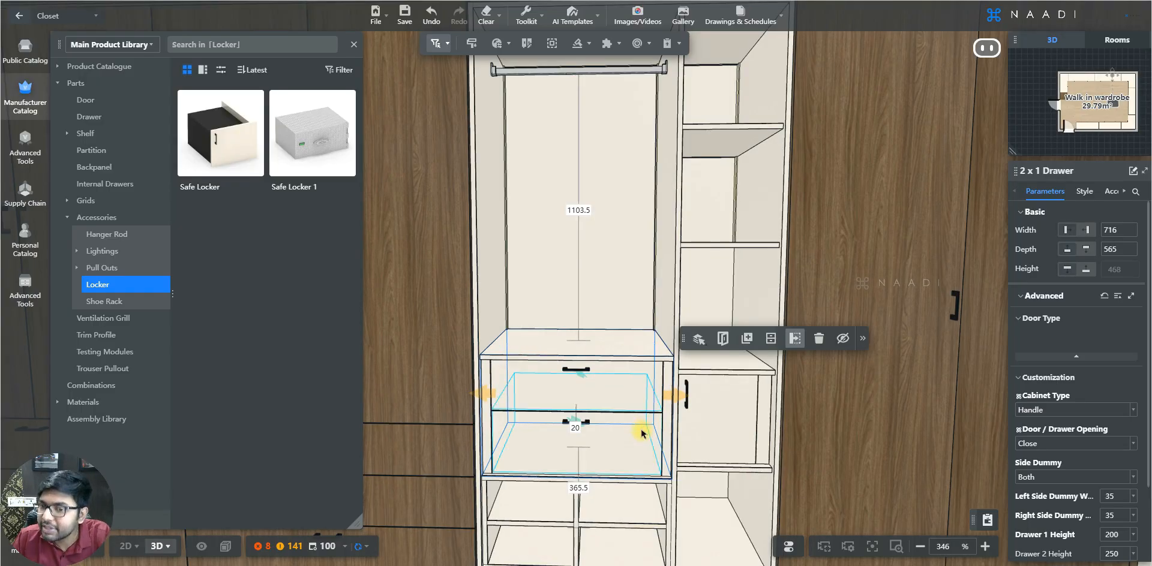
{"action": "left_click", "coordinate": [633, 385]}
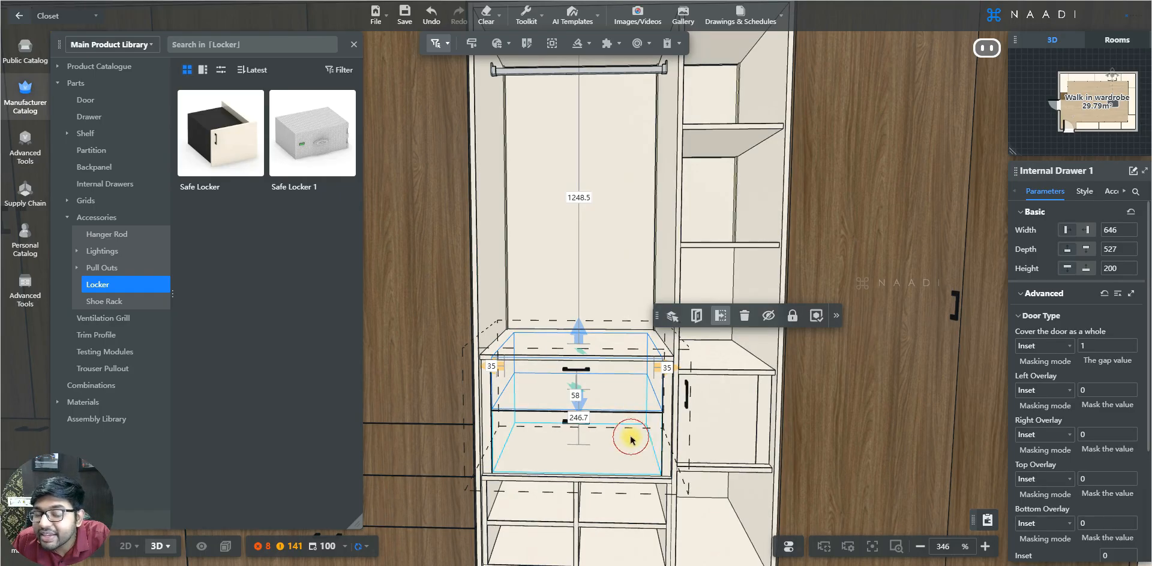
{"action": "left_click", "coordinate": [631, 396]}
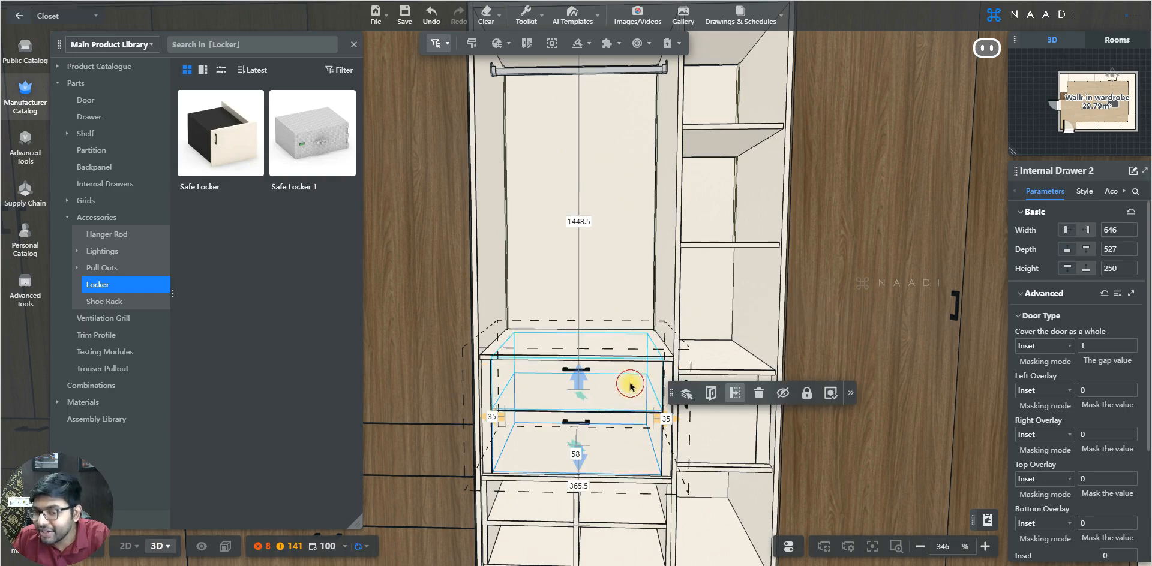
Change the upper internal drawer's style to Design 2 (CNC Cutout).
{"action": "left_click", "coordinate": [631, 387]}
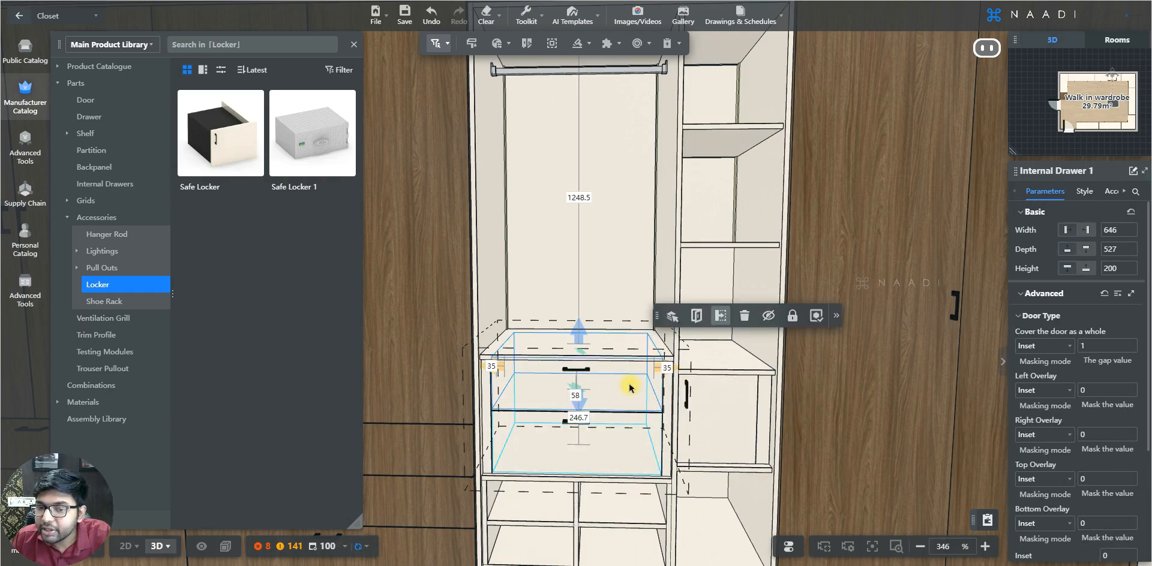
{"action": "left_click", "coordinate": [1086, 191]}
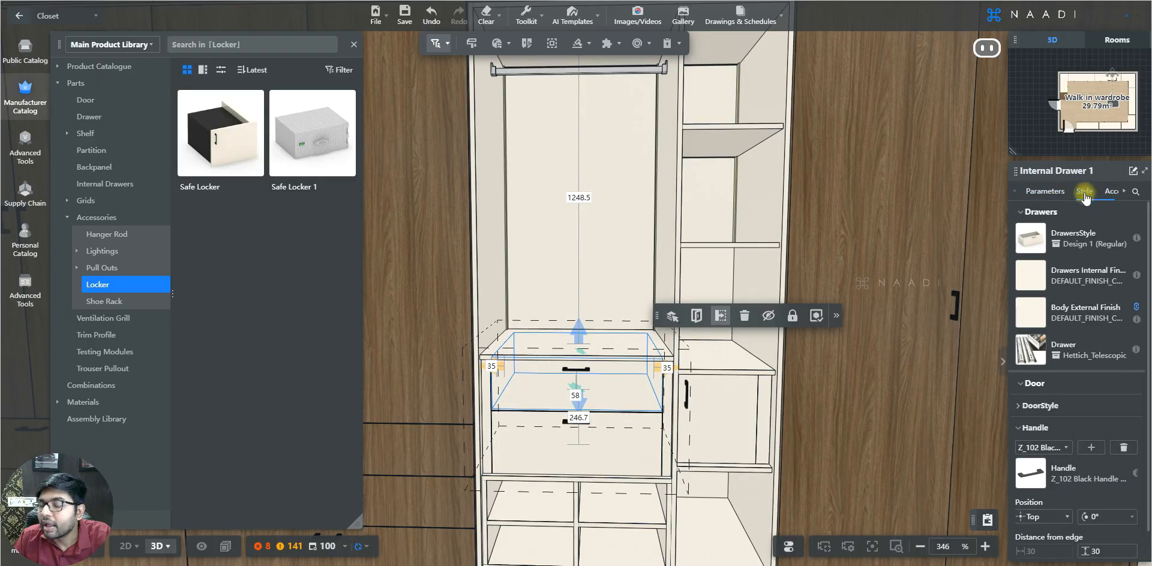
{"action": "left_click", "coordinate": [1031, 242]}
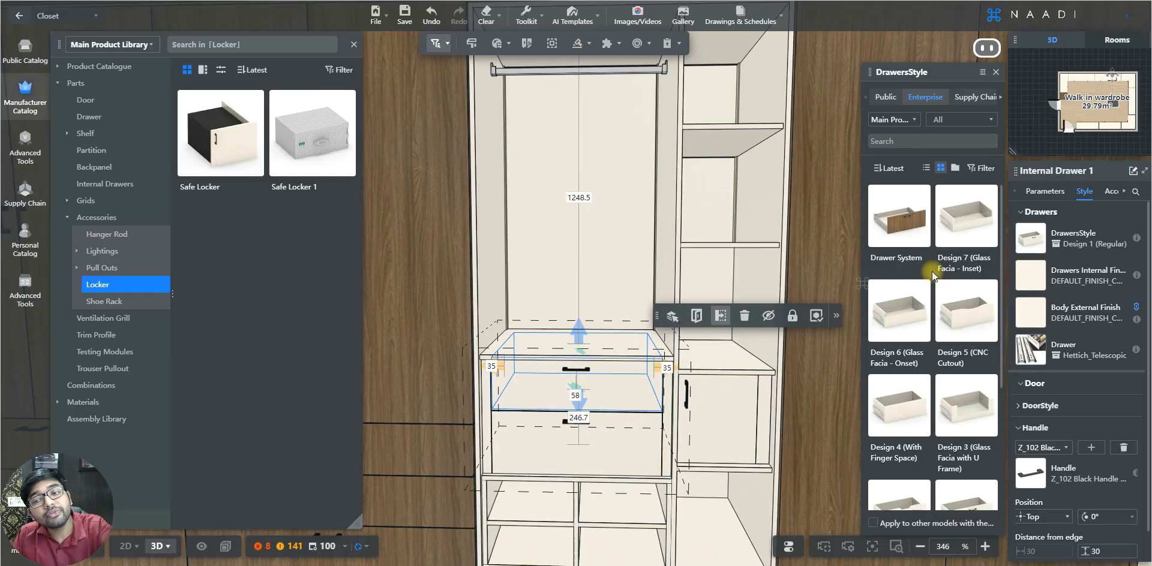
{"action": "scroll", "coordinate": [931, 271], "scroll_direction": "down", "scroll_amount": 3}
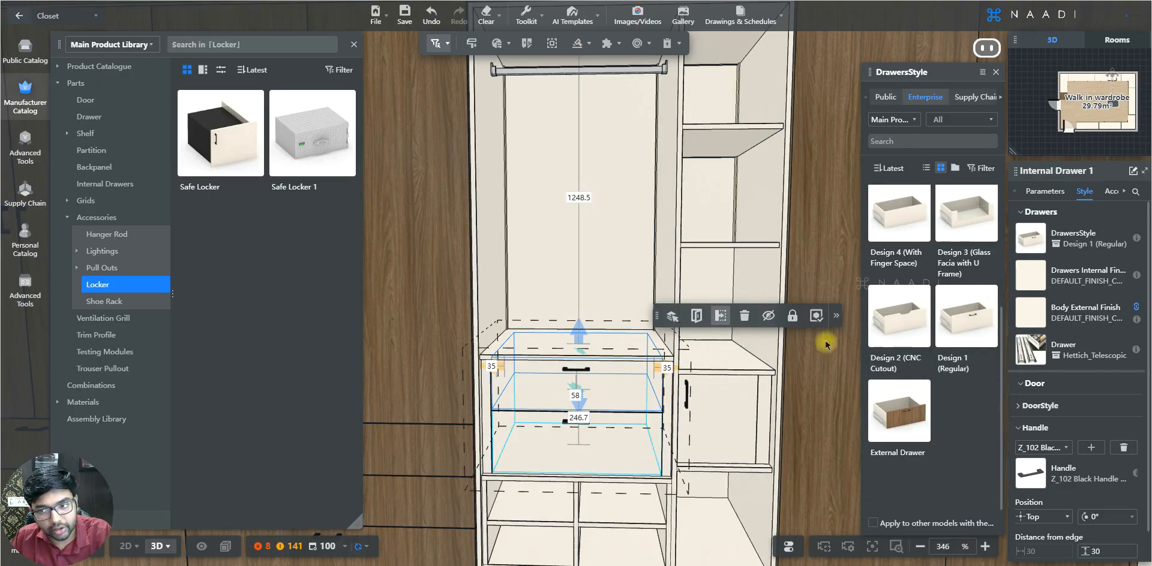
{"action": "scroll", "coordinate": [960, 333], "scroll_direction": "up", "scroll_amount": 1}
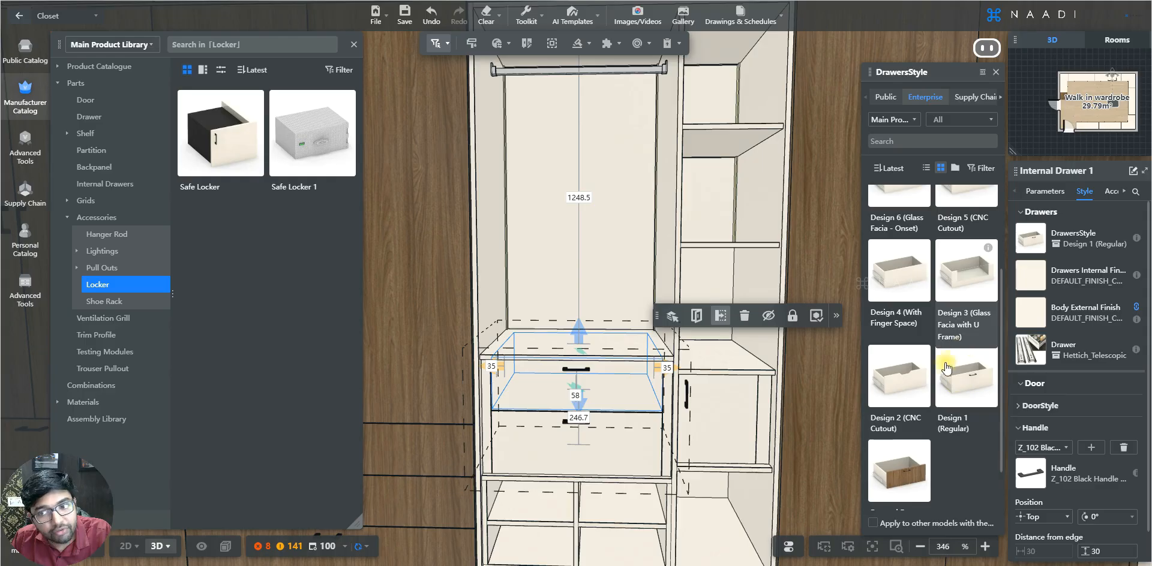
{"action": "left_click", "coordinate": [900, 394]}
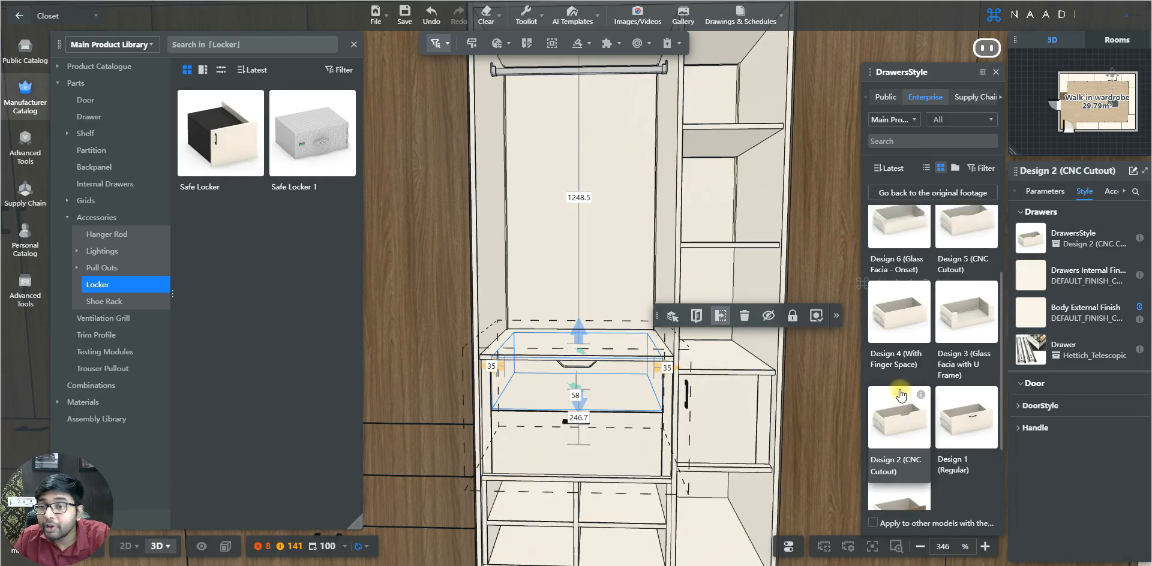
Try the Design 5, Design 4, Design 3, Design 6 and Design 7 styles in turn on the upper internal drawer.
{"action": "left_click", "coordinate": [962, 261]}
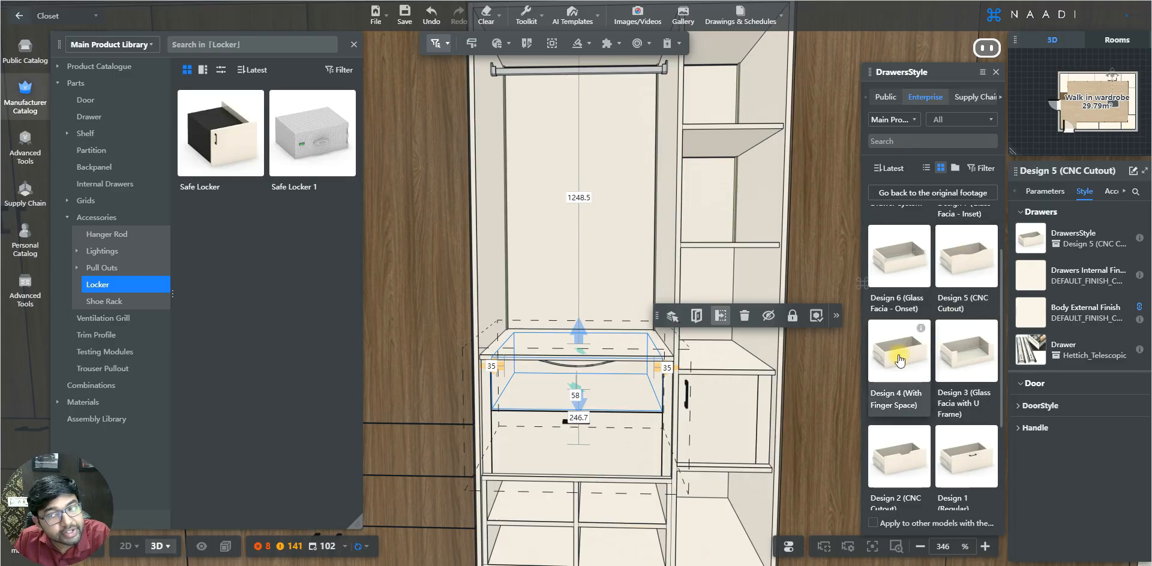
{"action": "scroll", "coordinate": [899, 360], "scroll_direction": "down", "scroll_amount": 1}
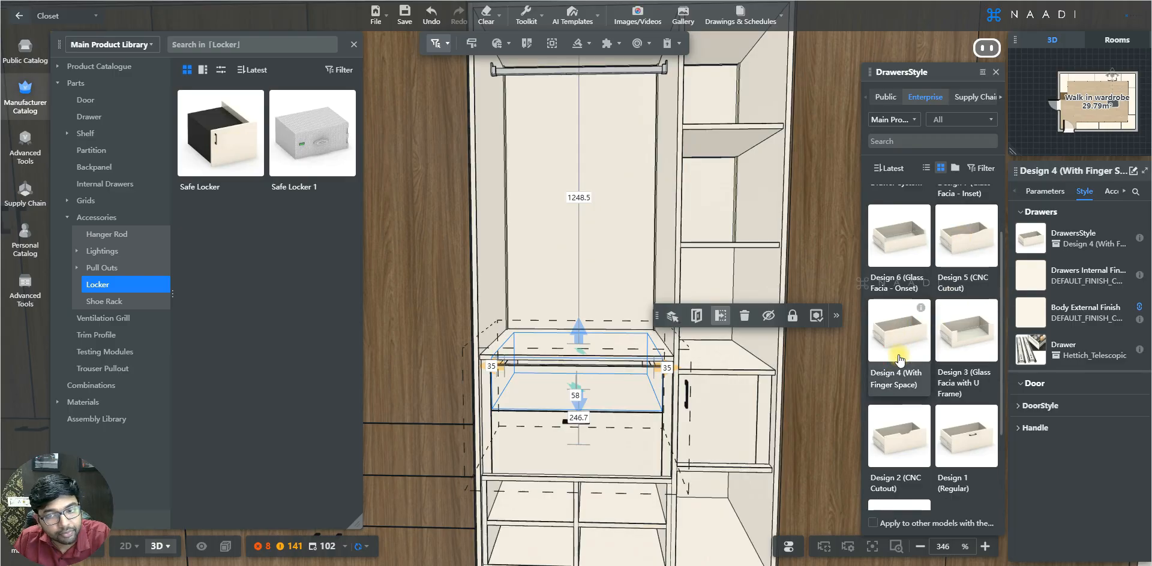
{"action": "left_click", "coordinate": [899, 360]}
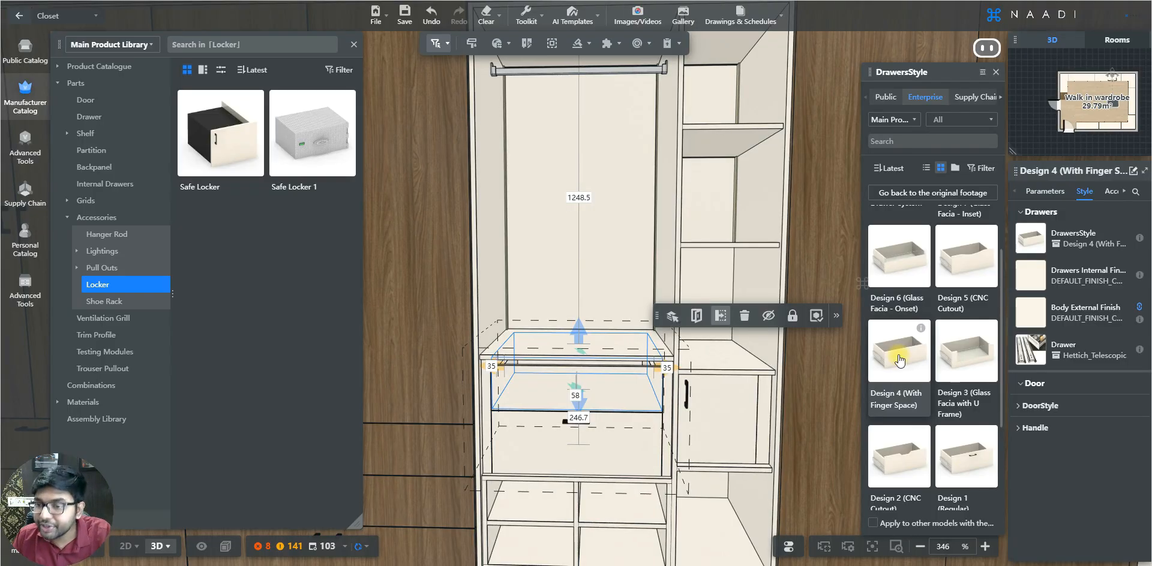
{"action": "scroll", "coordinate": [899, 360], "scroll_direction": "up", "scroll_amount": 4}
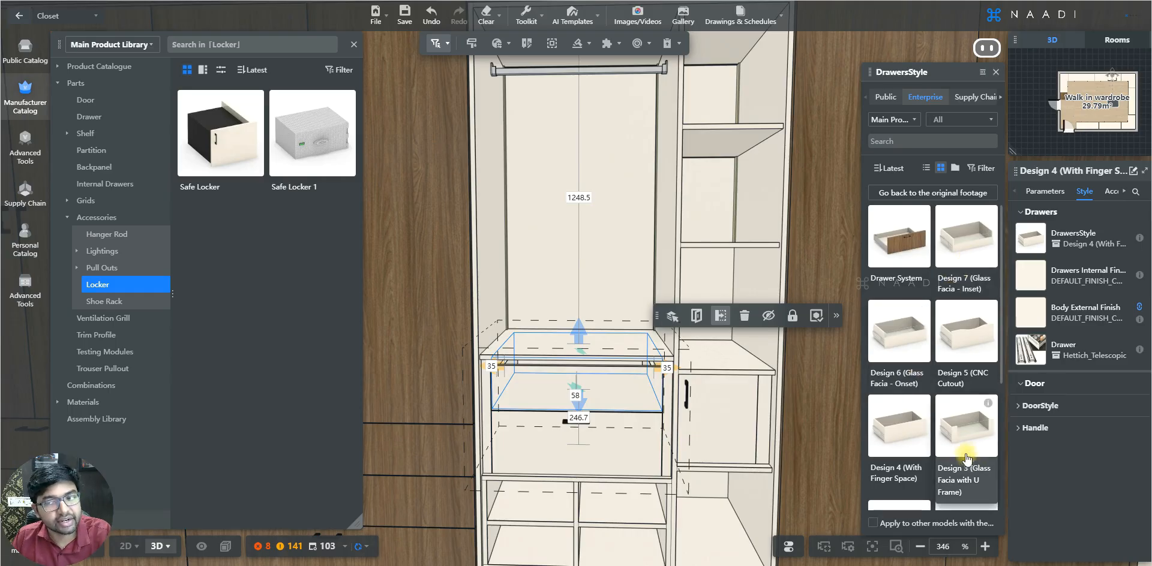
{"action": "scroll", "coordinate": [966, 459], "scroll_direction": "down", "scroll_amount": 1}
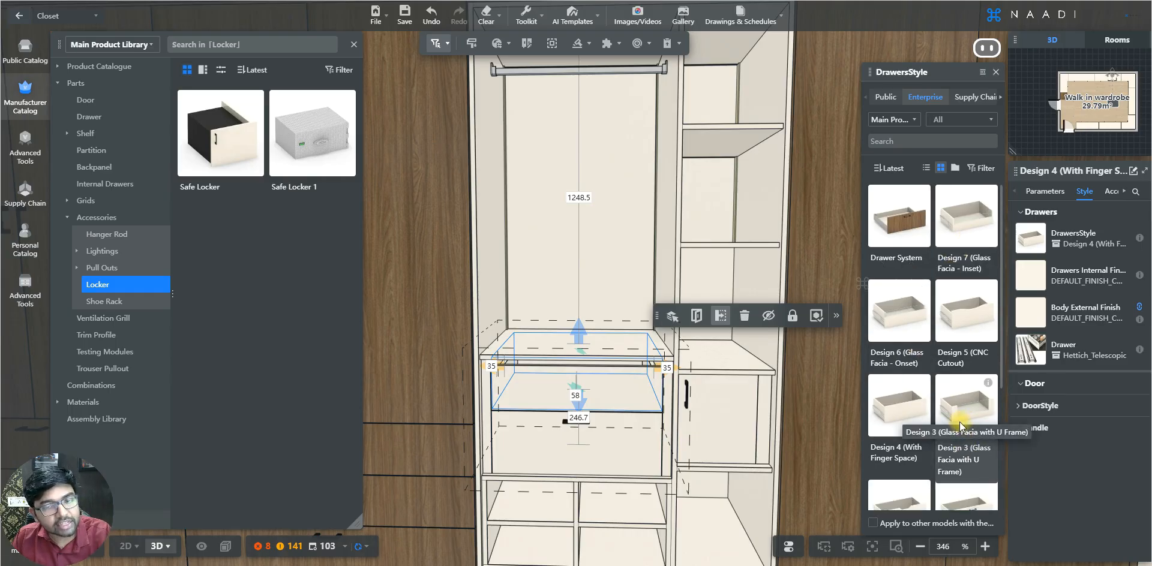
{"action": "left_click", "coordinate": [959, 422]}
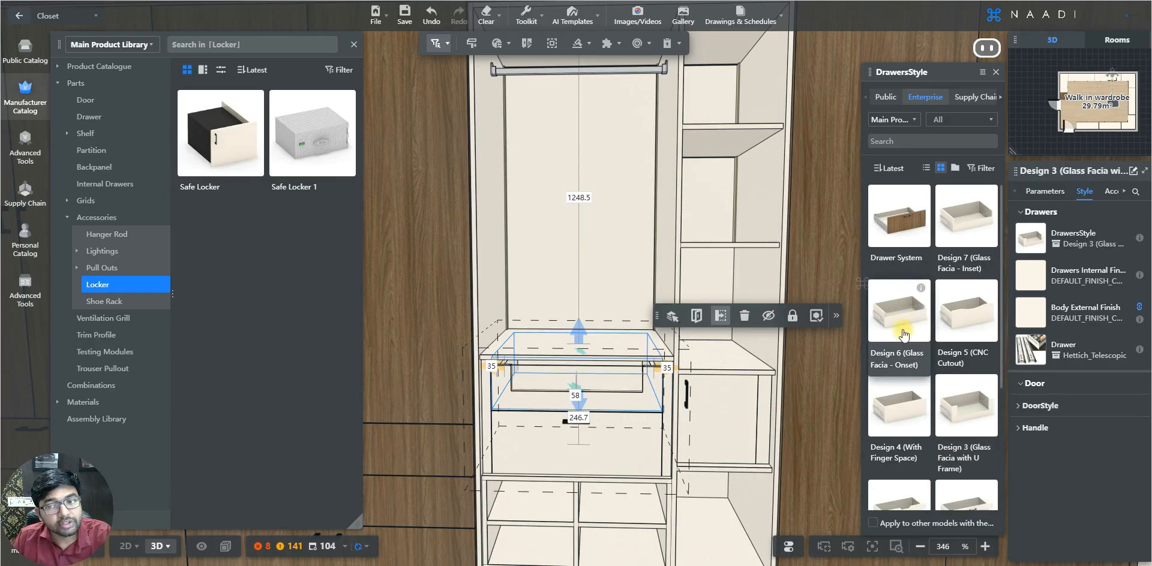
{"action": "left_click", "coordinate": [904, 334]}
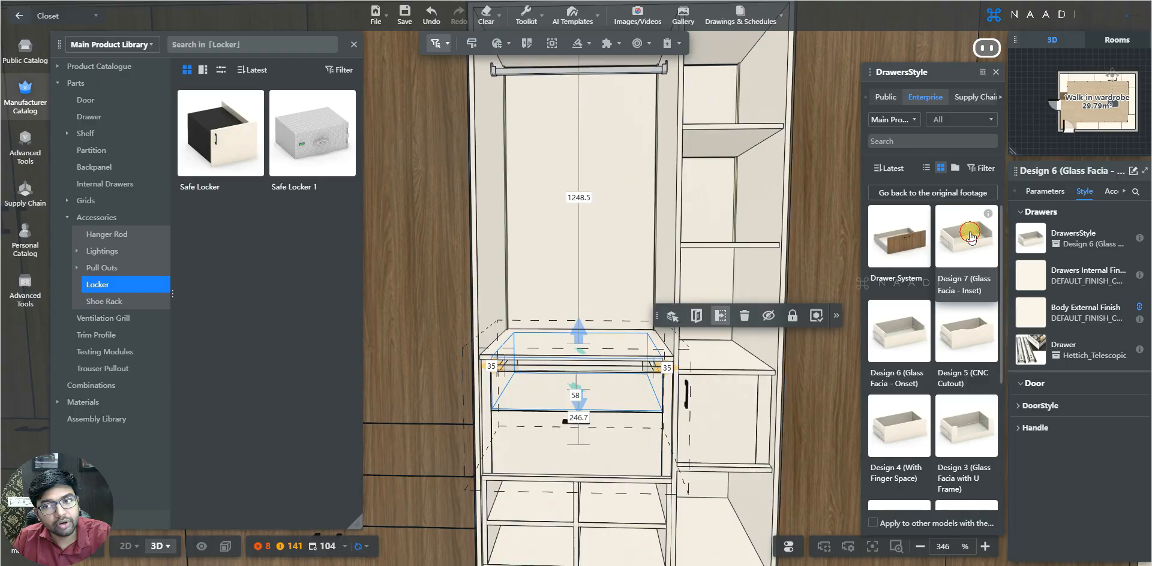
{"action": "left_click", "coordinate": [971, 237]}
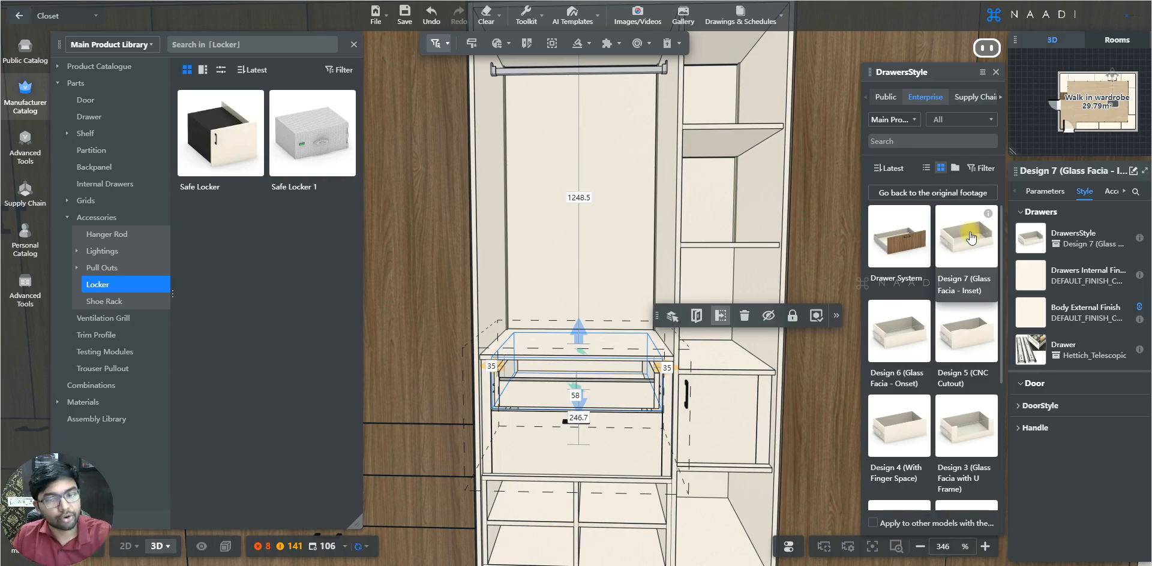
Set the upper internal drawer's style to Design 3 (Glass Facia with U Frame).
{"action": "scroll", "coordinate": [959, 360], "scroll_direction": "down", "scroll_amount": 1}
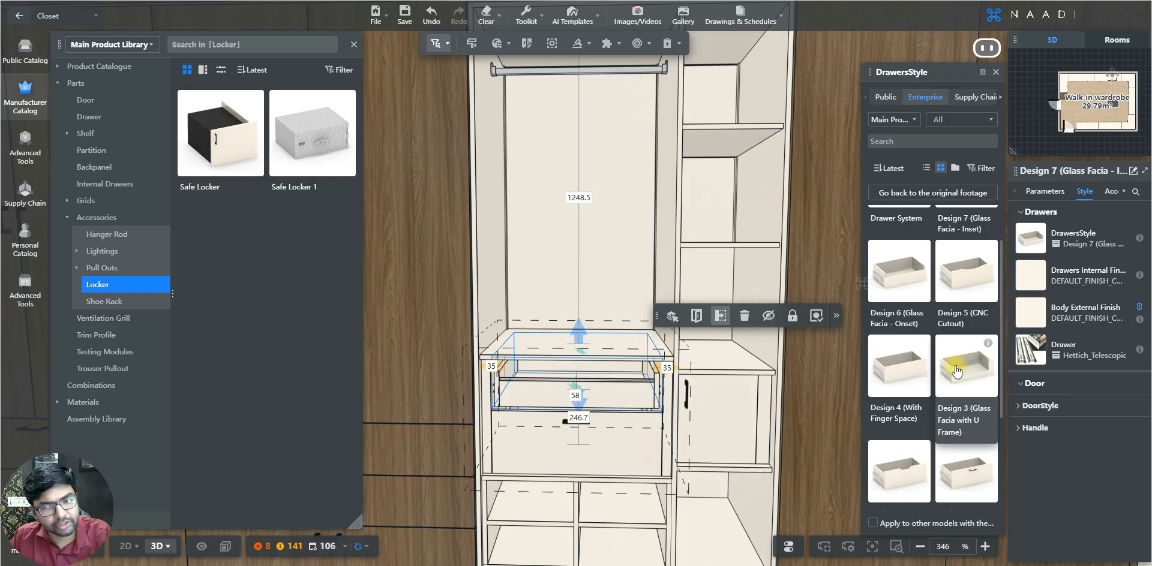
{"action": "scroll", "coordinate": [956, 371], "scroll_direction": "down", "scroll_amount": 1}
{"action": "left_click", "coordinate": [957, 370]}
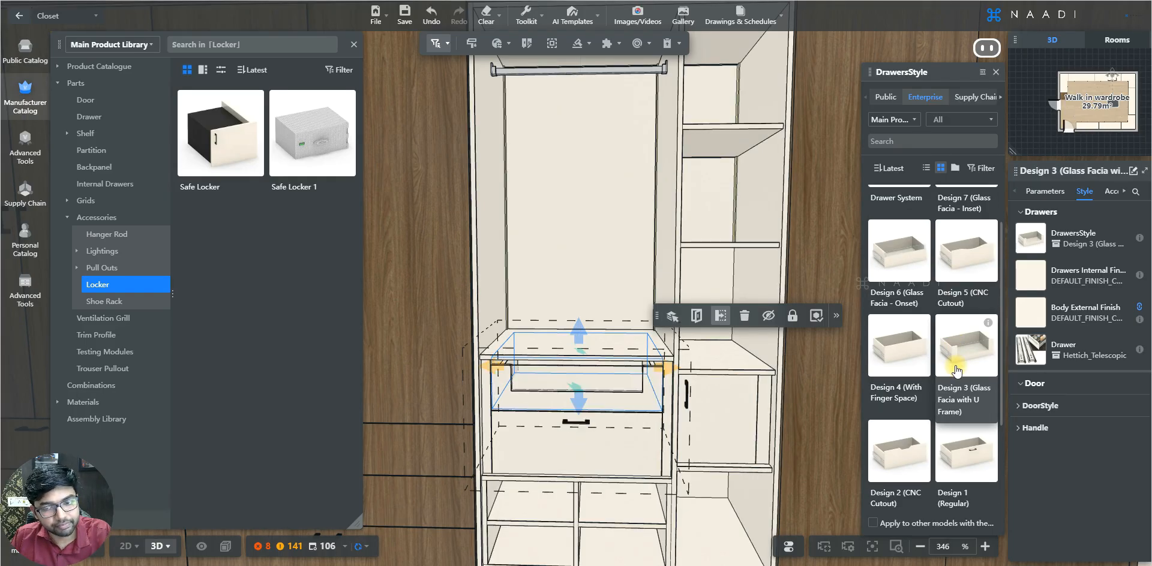
Change the lower internal drawer's style to Design 4 (With Finger Space) and deselect it.
{"action": "left_click", "coordinate": [618, 459]}
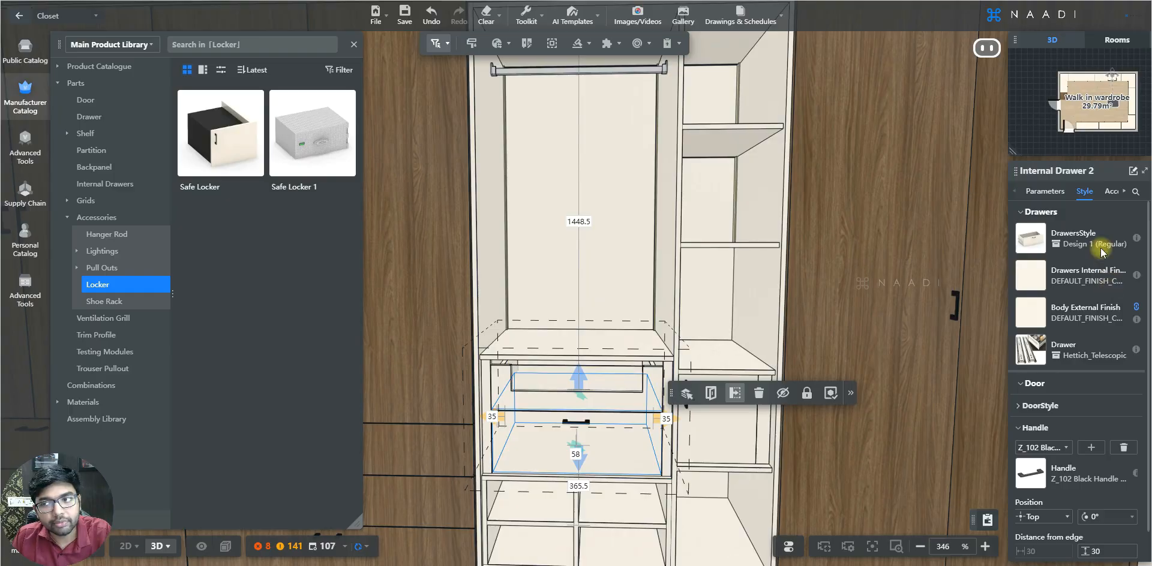
{"action": "left_click", "coordinate": [1029, 241]}
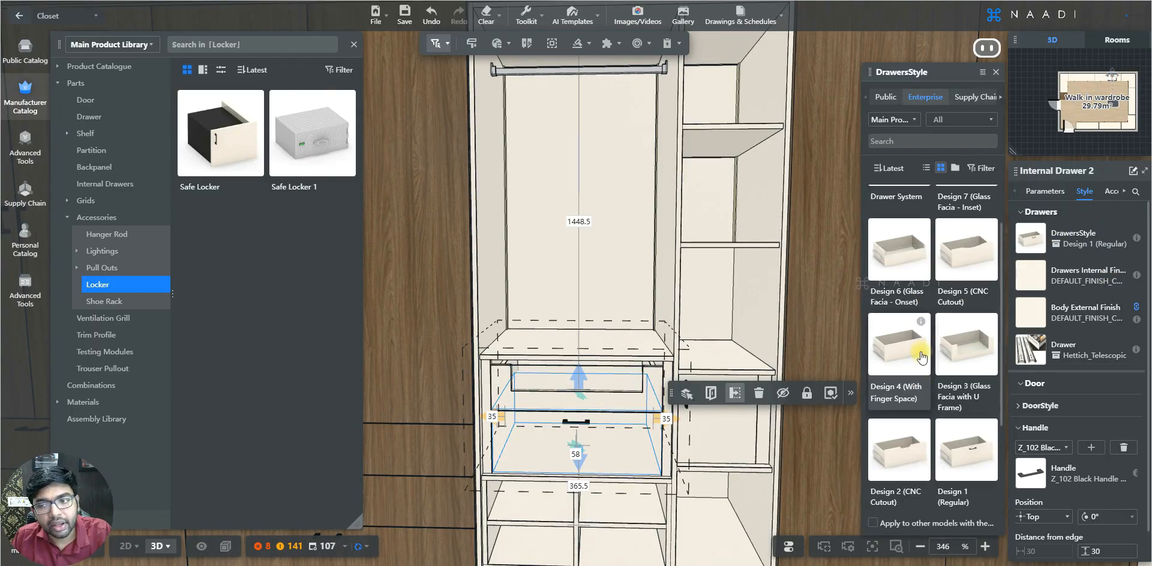
{"action": "scroll", "coordinate": [921, 358], "scroll_direction": "down", "scroll_amount": 2}
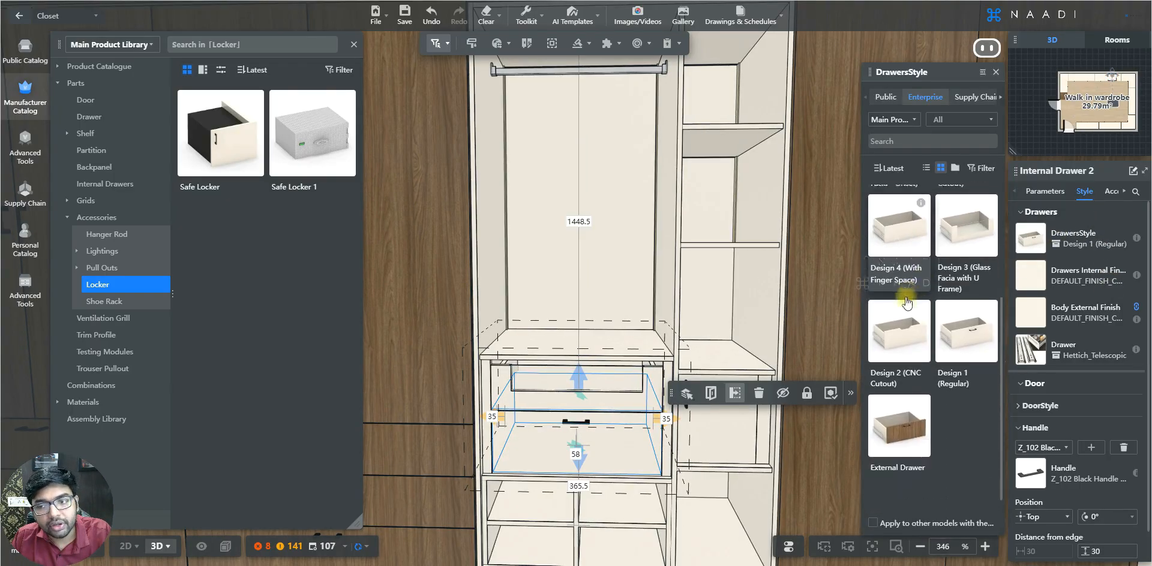
{"action": "left_click", "coordinate": [898, 233]}
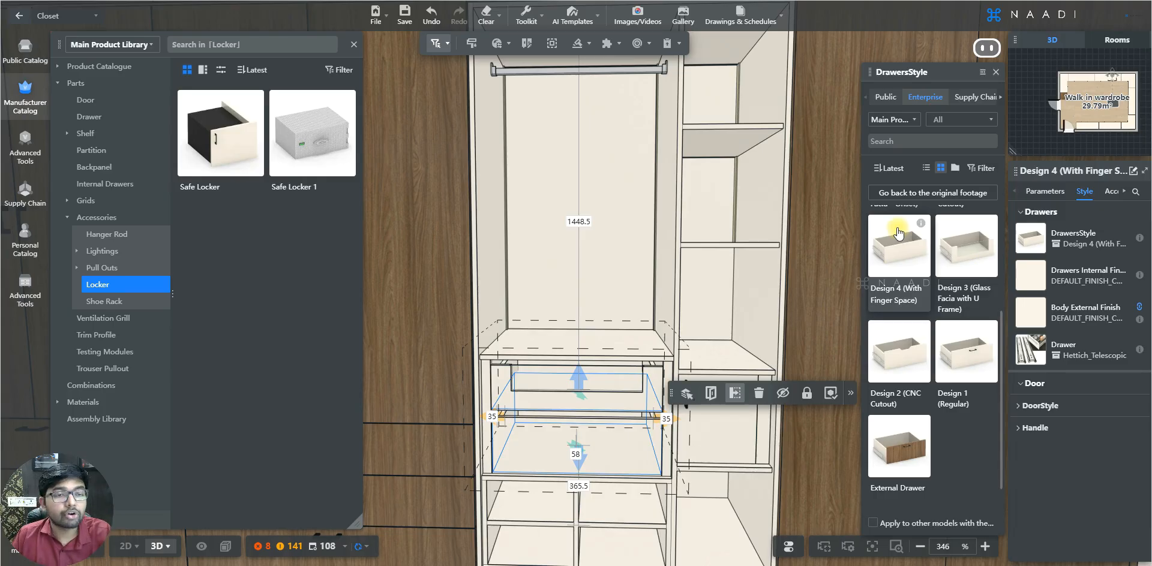
{"action": "key", "text": "Escape"}
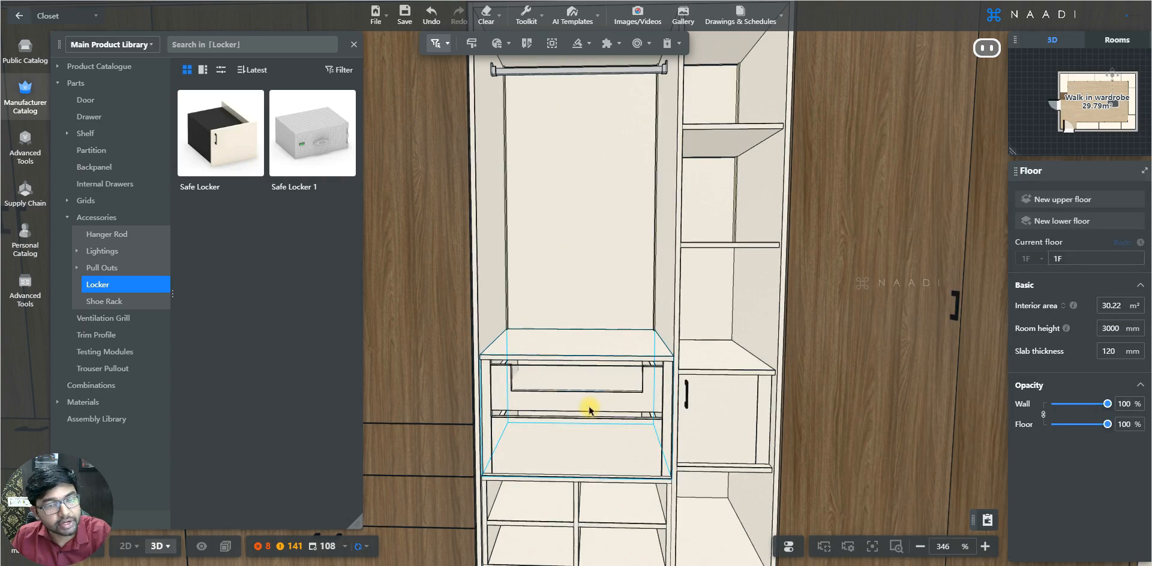
Reset the part selection filter from Drawer to default.
{"action": "left_click", "coordinate": [436, 44]}
{"action": "mouse_move", "coordinate": [456, 111]}
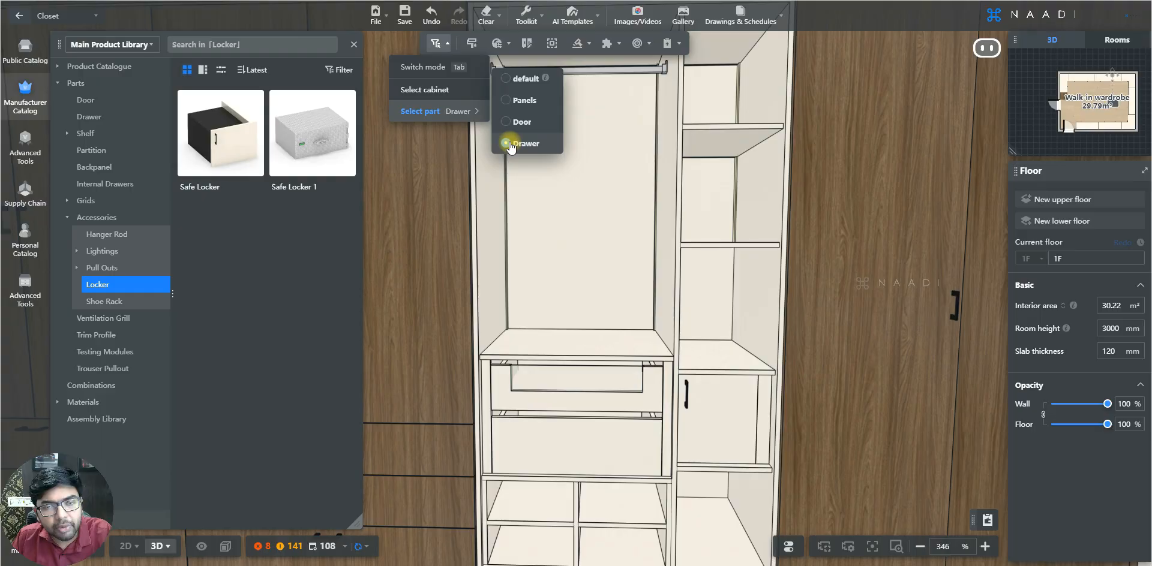
{"action": "left_click", "coordinate": [507, 79]}
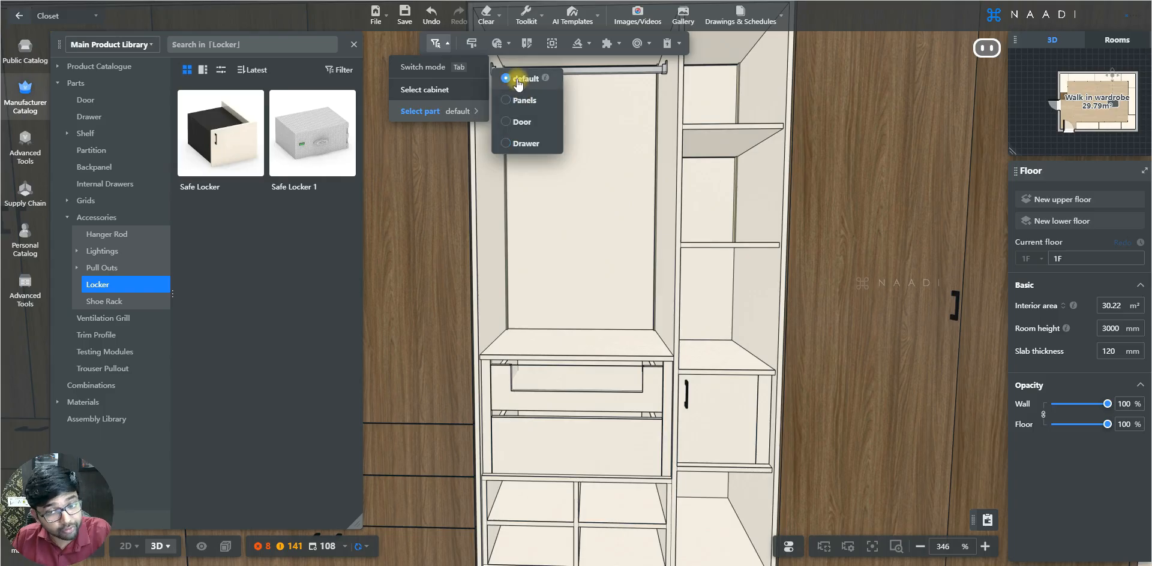
Try the safe locker's door opening as Open, return it to Close, and check its dummy side options.
{"action": "left_click", "coordinate": [715, 414]}
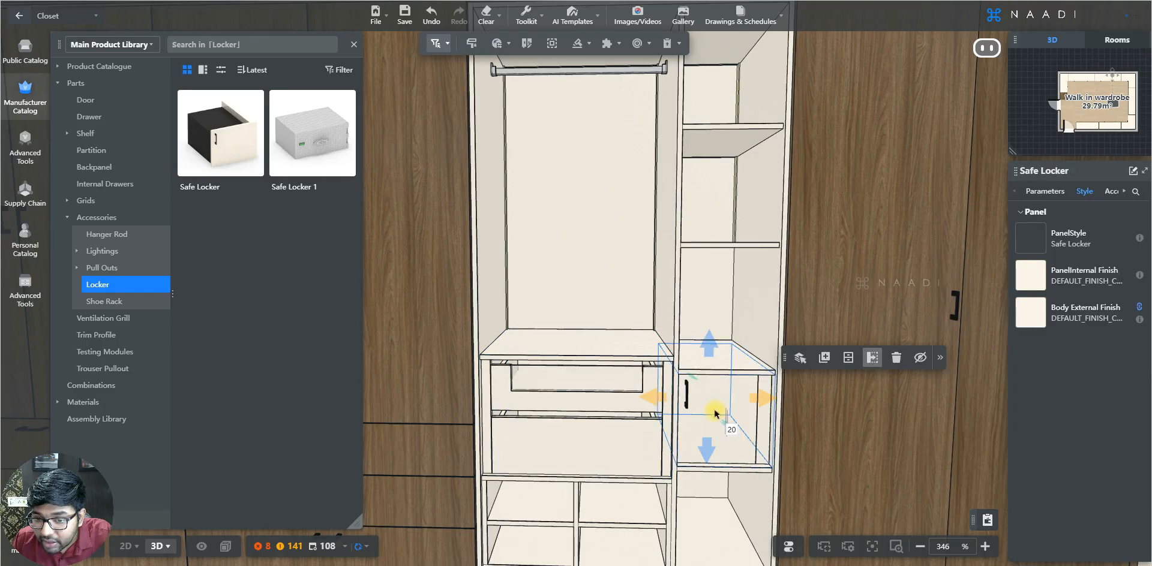
{"action": "left_click", "coordinate": [1044, 192]}
{"action": "scroll", "coordinate": [1068, 384], "scroll_direction": "down", "scroll_amount": 1}
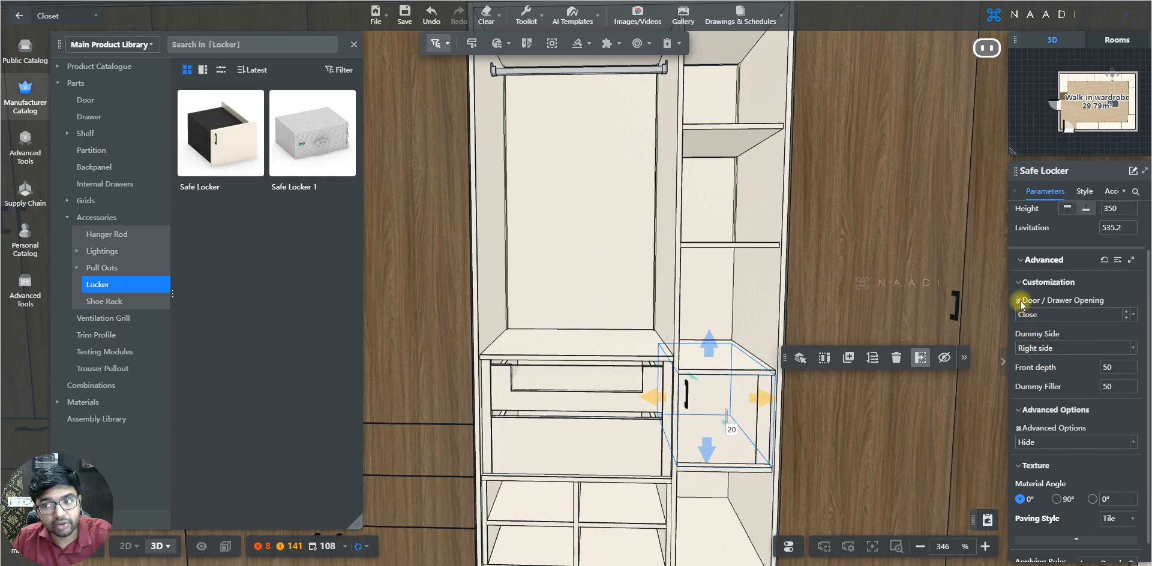
{"action": "left_click", "coordinate": [1125, 316]}
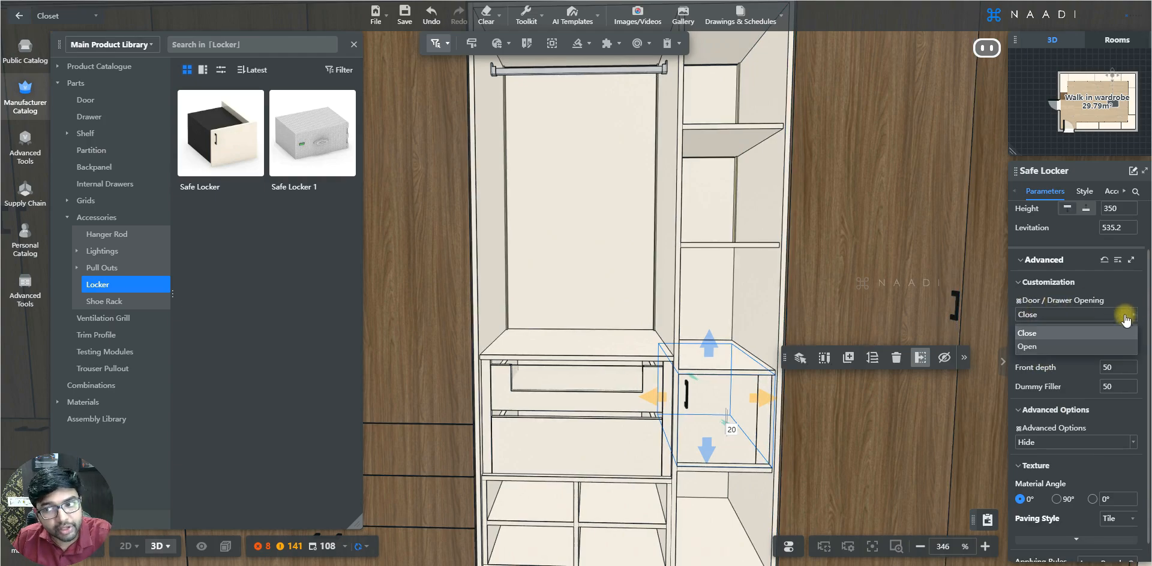
{"action": "left_click", "coordinate": [1052, 349]}
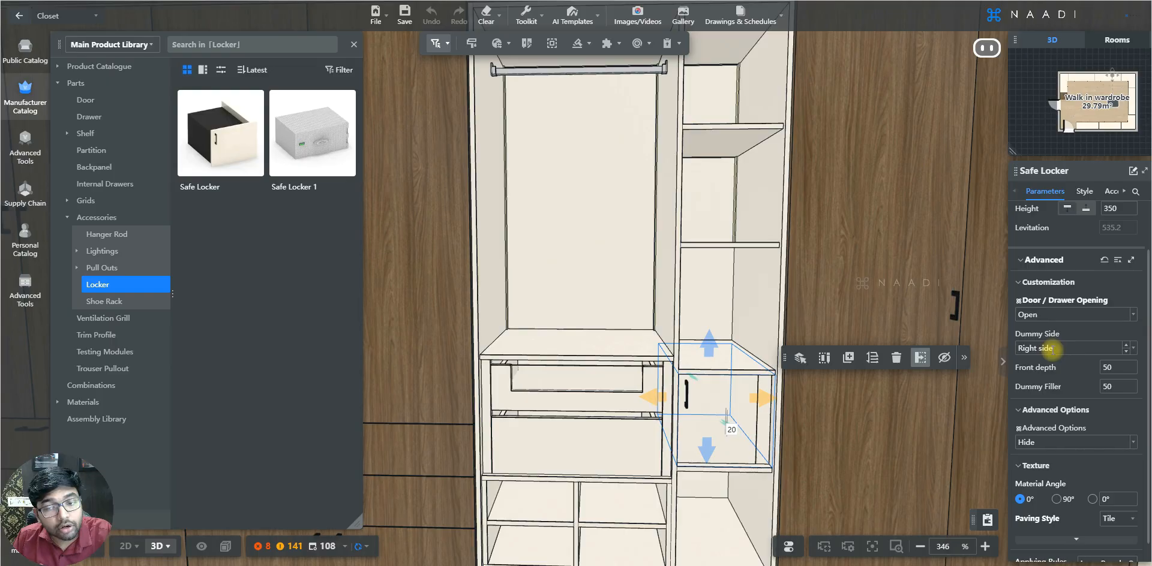
{"action": "left_click", "coordinate": [1055, 333]}
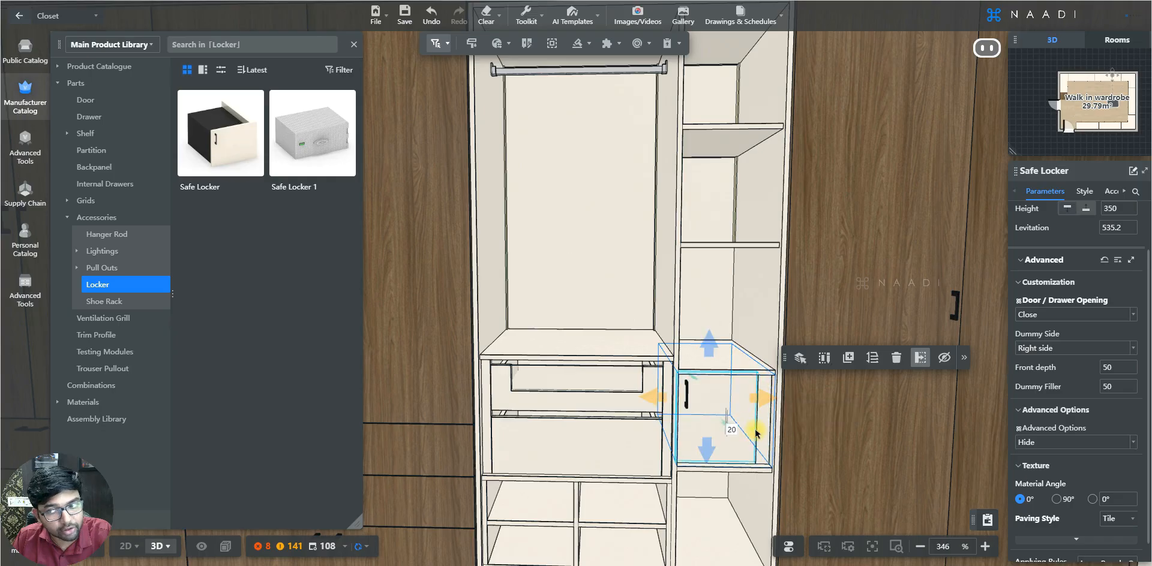
{"action": "left_click", "coordinate": [1133, 349]}
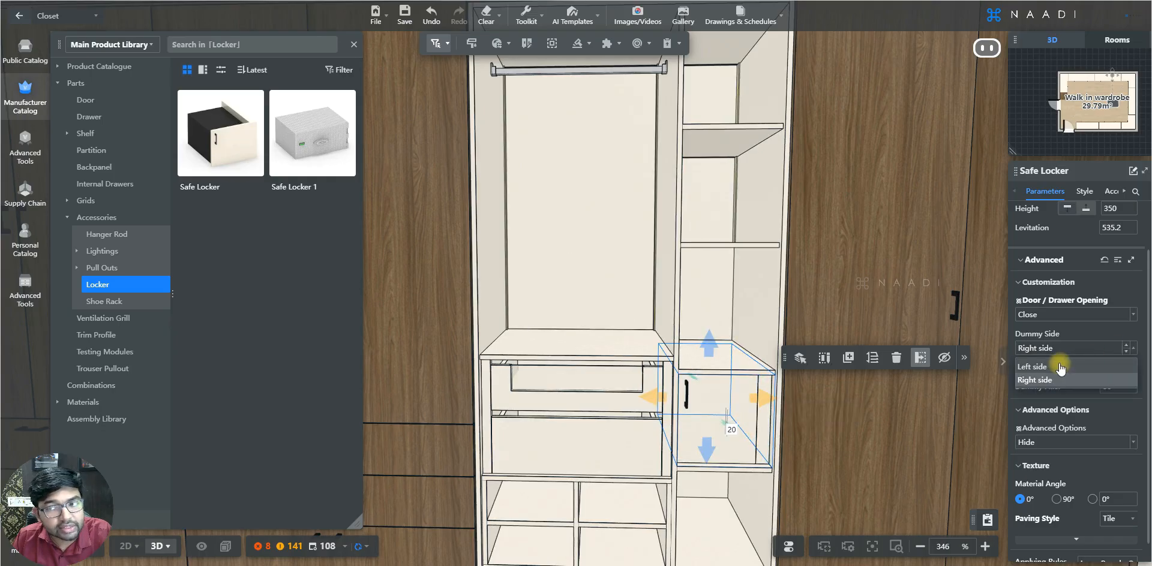
{"action": "left_click", "coordinate": [1132, 348]}
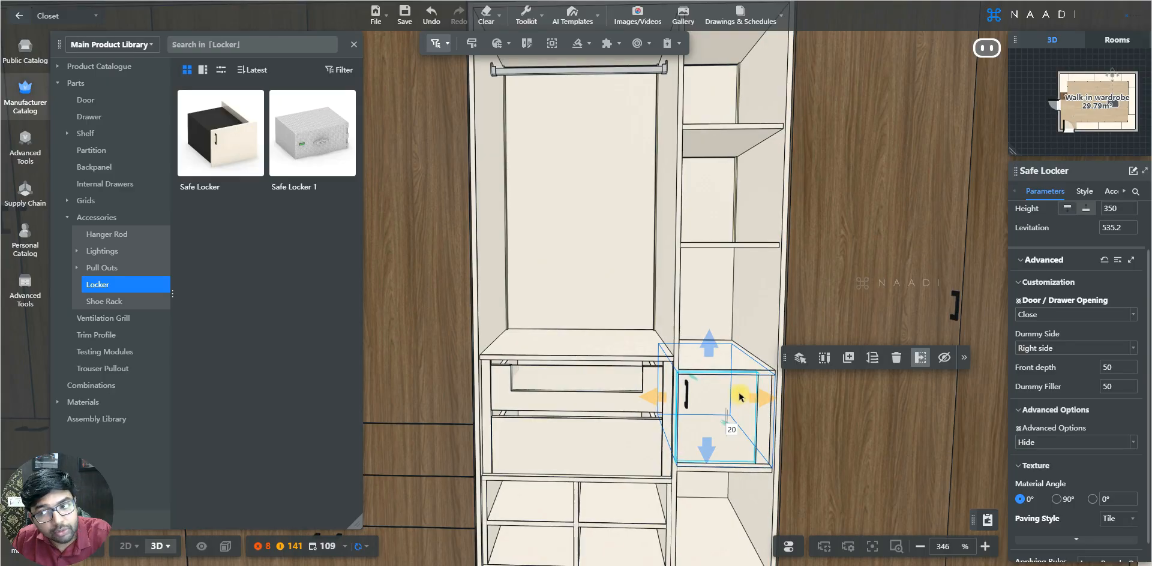
{"action": "key", "text": "Escape"}
Show the hidden wardrobe doors again so the whole double door wardrobe is displayed.
{"action": "scroll", "coordinate": [704, 401], "scroll_direction": "down", "scroll_amount": 4}
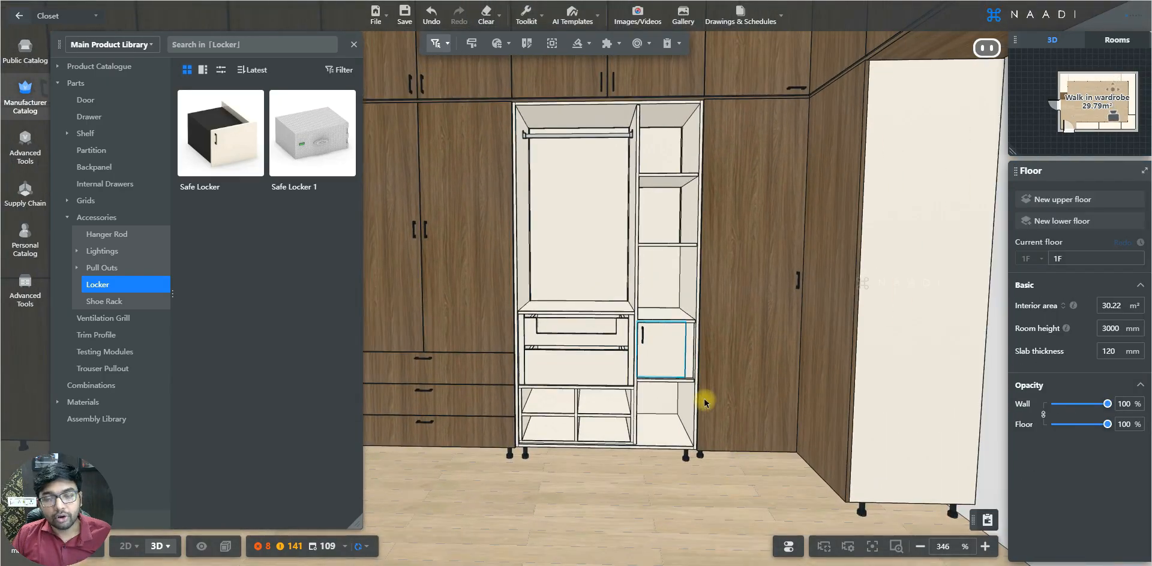
{"action": "scroll", "coordinate": [705, 401], "scroll_direction": "up", "scroll_amount": 1}
{"action": "key", "text": "q"}
{"action": "key", "text": "e"}
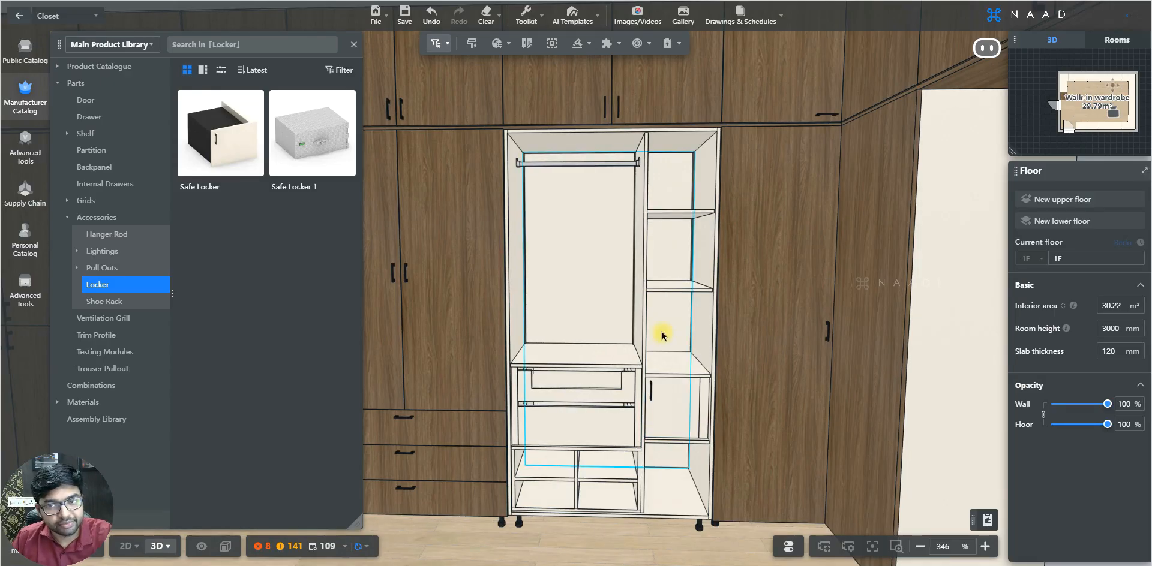
{"action": "left_click", "coordinate": [202, 547]}
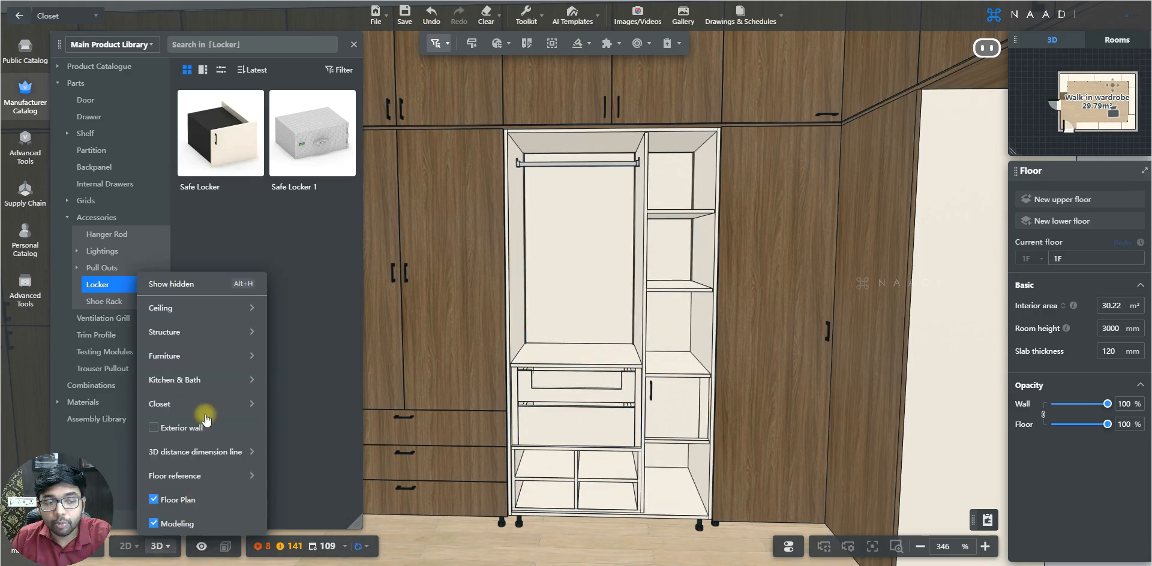
{"action": "left_click", "coordinate": [210, 284]}
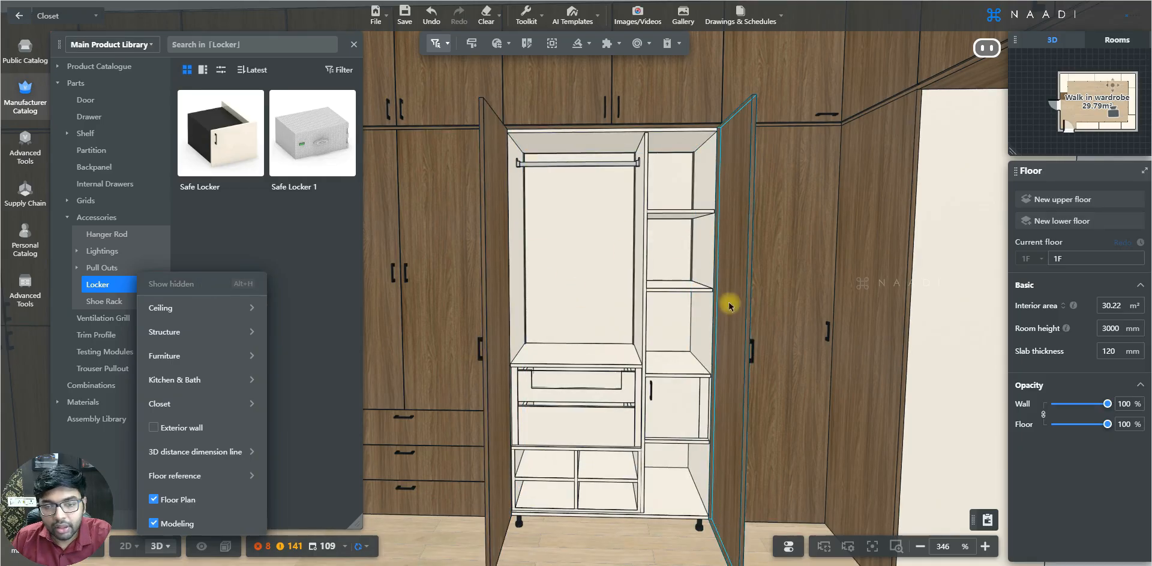
Switch the selection mode to cabinets and set the double door wardrobe's door and drawer opening to Close.
{"action": "left_click", "coordinate": [437, 47]}
{"action": "left_click", "coordinate": [429, 92]}
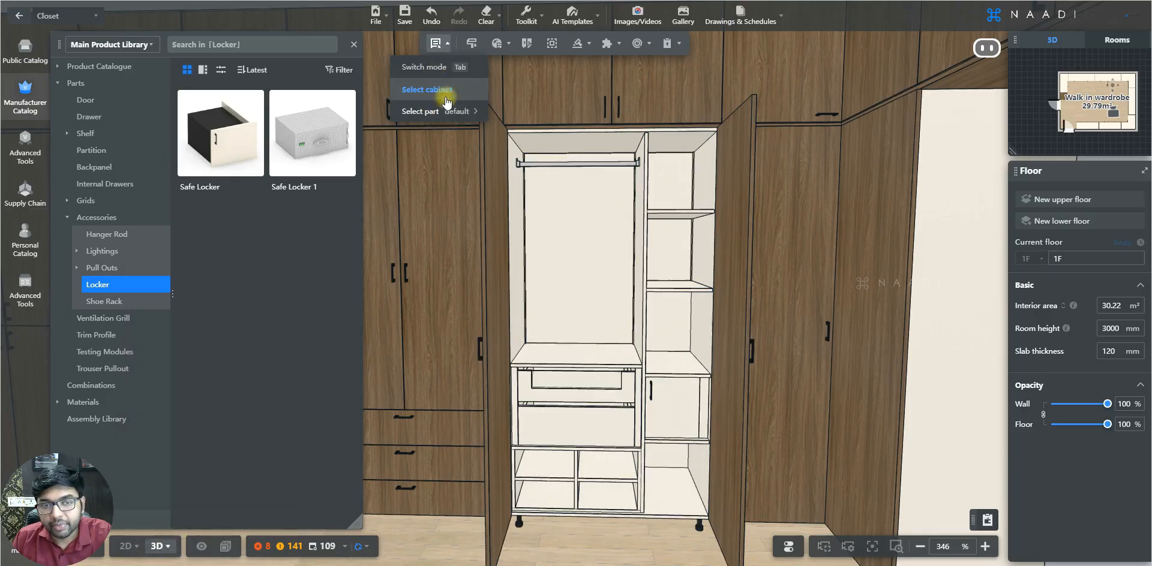
{"action": "left_click", "coordinate": [669, 243]}
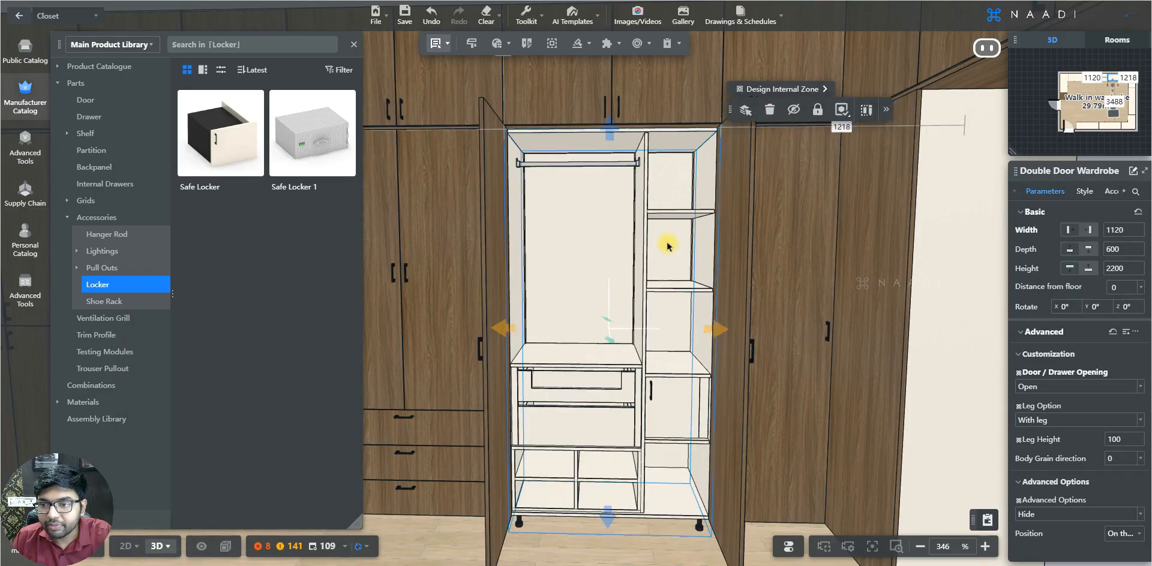
{"action": "left_click", "coordinate": [1128, 387]}
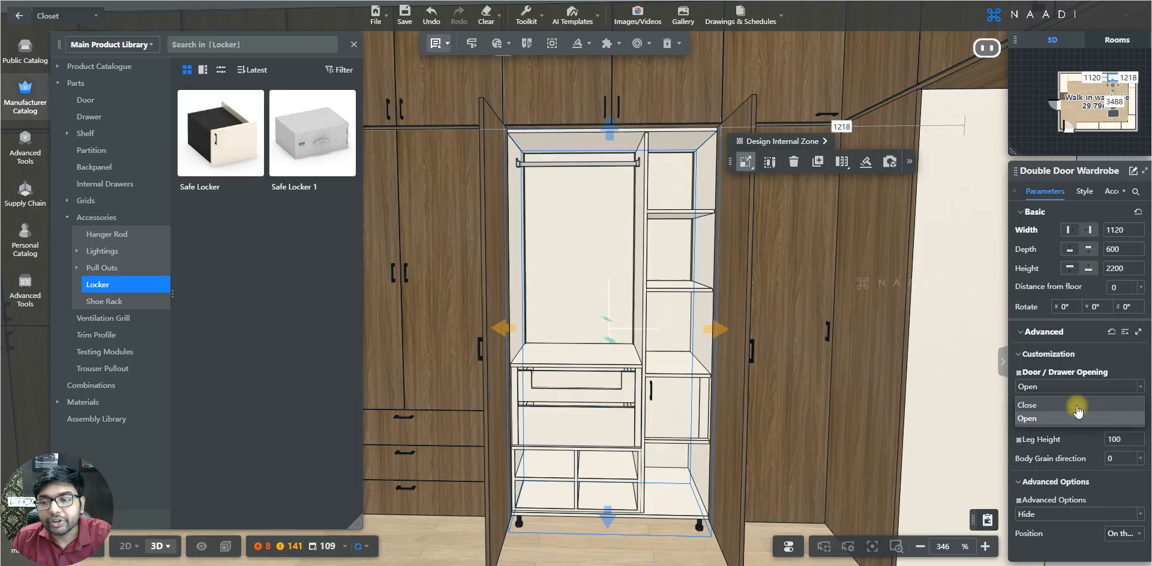
{"action": "left_click", "coordinate": [1076, 406]}
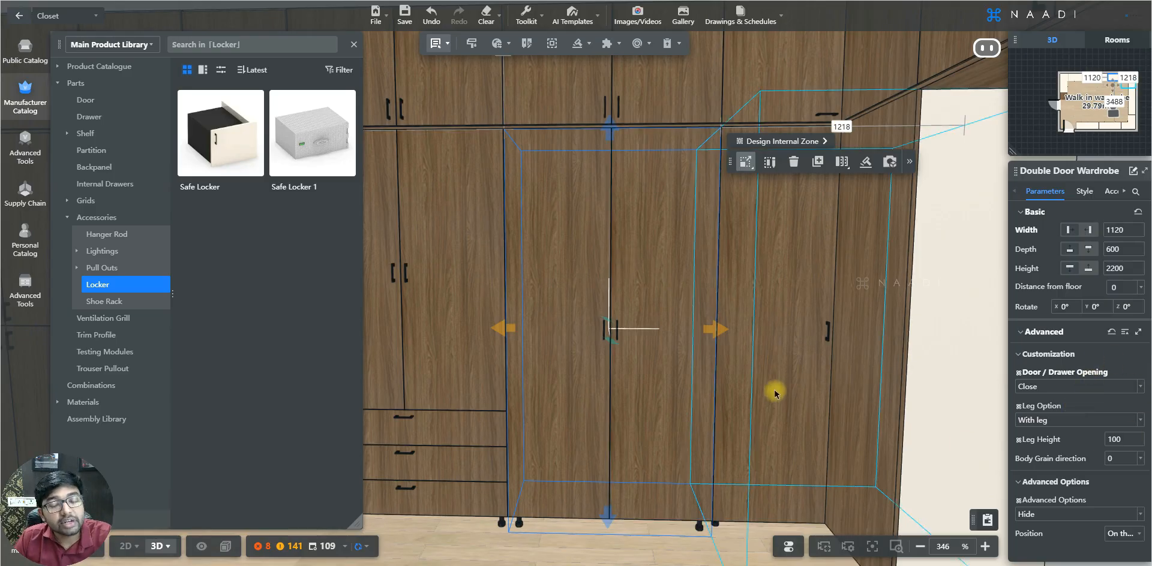
{"action": "scroll", "coordinate": [774, 393], "scroll_direction": "down", "scroll_amount": 2}
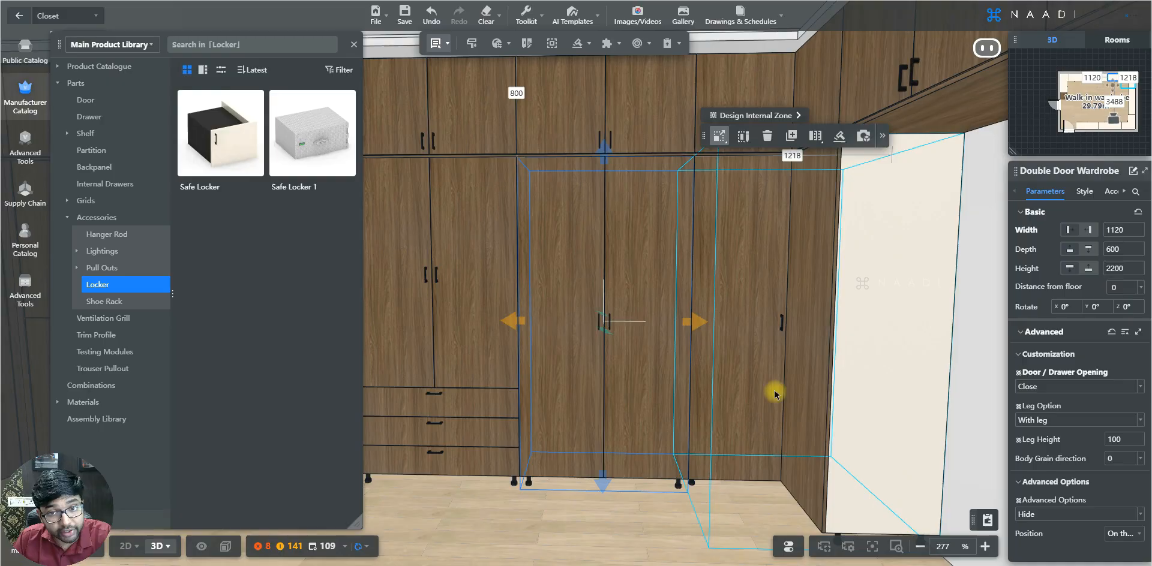